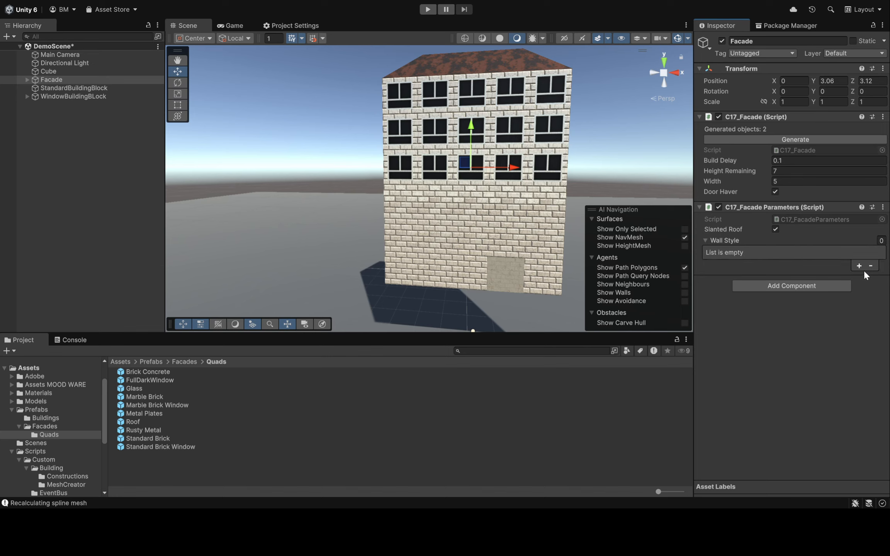
Add four floor entries to the facade parameters' empty Wall Style list
{"action": "left_click", "coordinate": [858, 267]}
{"action": "left_click", "coordinate": [857, 315]}
{"action": "left_click", "coordinate": [859, 375]}
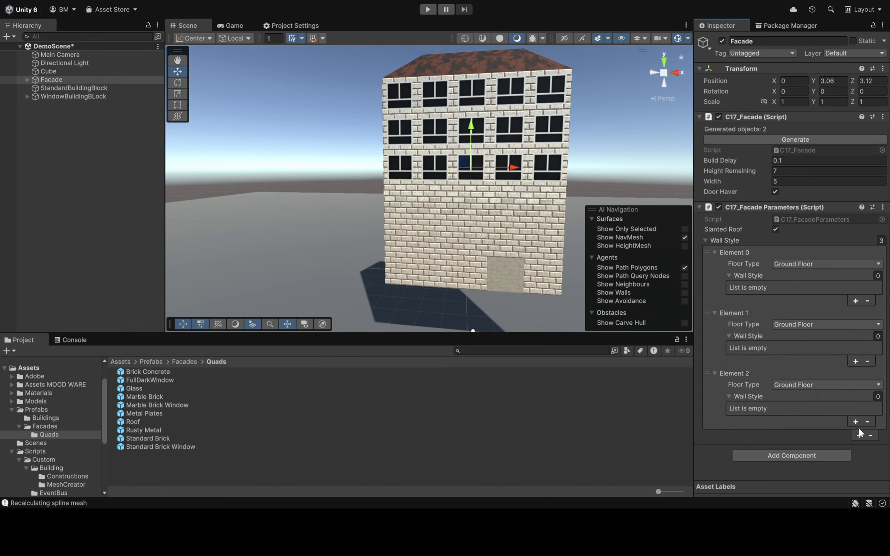
{"action": "left_click", "coordinate": [858, 435]}
{"action": "scroll", "coordinate": [803, 359], "scroll_direction": "down", "scroll_amount": 2}
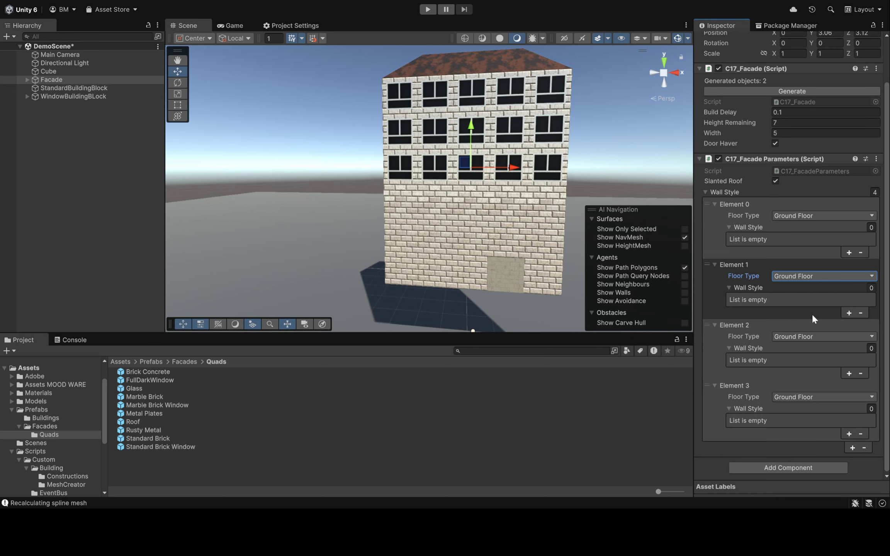
Set the floor types of Elements 1, 2 and 3 to Window Floor, Plain Floor and Roof
{"action": "left_click", "coordinate": [814, 300]}
{"action": "left_click", "coordinate": [789, 340]}
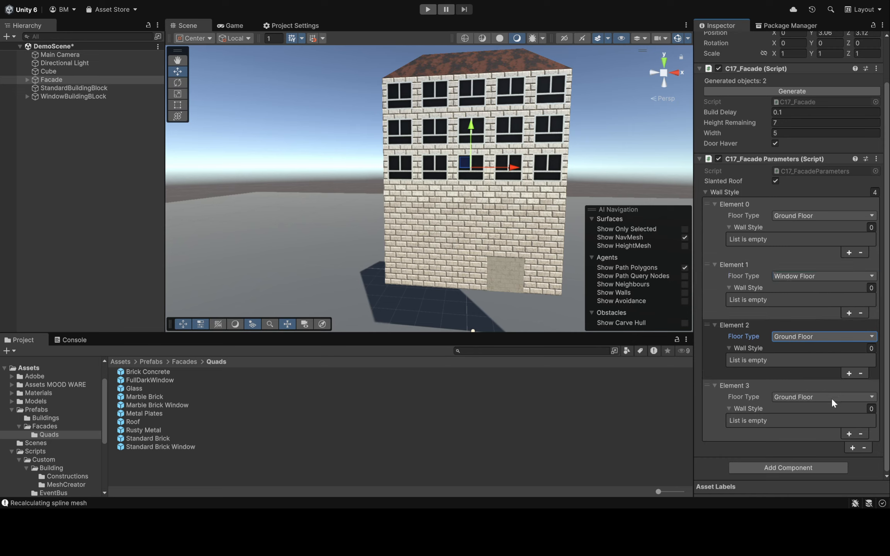
{"action": "left_click", "coordinate": [831, 400]}
{"action": "left_click", "coordinate": [807, 400]}
{"action": "left_click", "coordinate": [803, 464]}
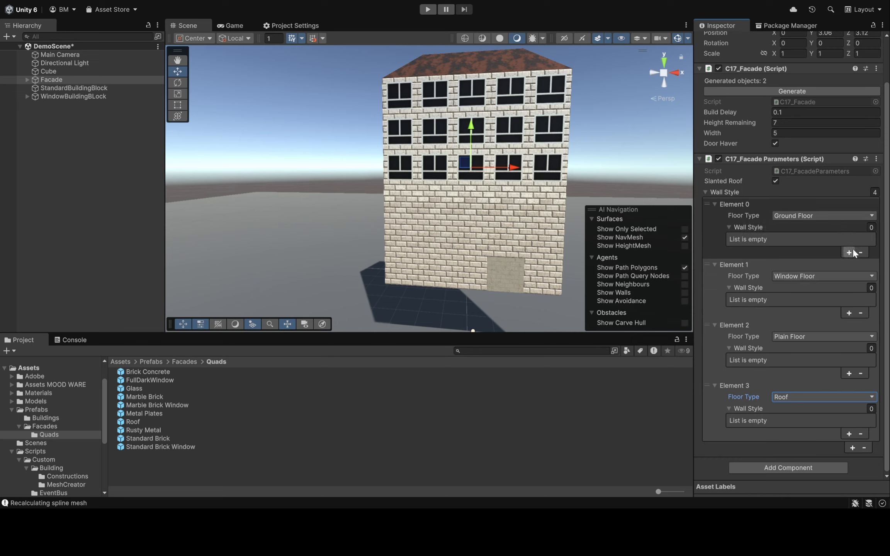
Add two empty prefab slots to the Ground Floor entry and one each to the Window Floor, Plain Floor and Roof entries
{"action": "left_click", "coordinate": [849, 252]}
{"action": "left_click", "coordinate": [846, 255]}
{"action": "left_click", "coordinate": [842, 326]}
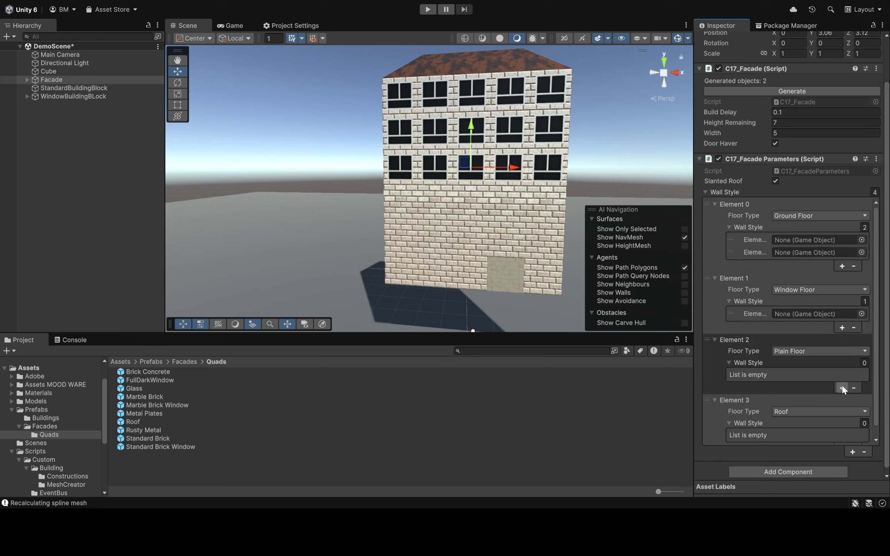
{"action": "left_click", "coordinate": [842, 387]}
{"action": "left_click", "coordinate": [853, 452]}
{"action": "left_click", "coordinate": [852, 451]}
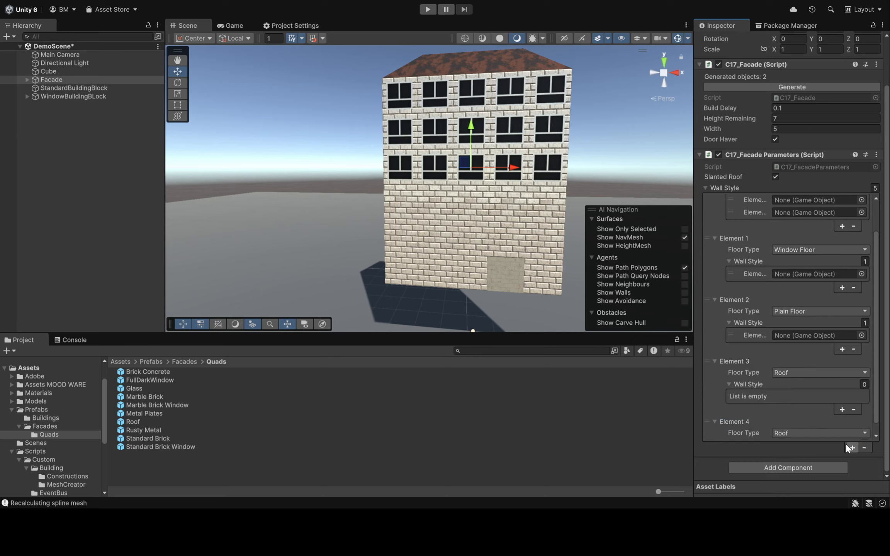
{"action": "left_click", "coordinate": [864, 447]}
{"action": "left_click", "coordinate": [865, 447]}
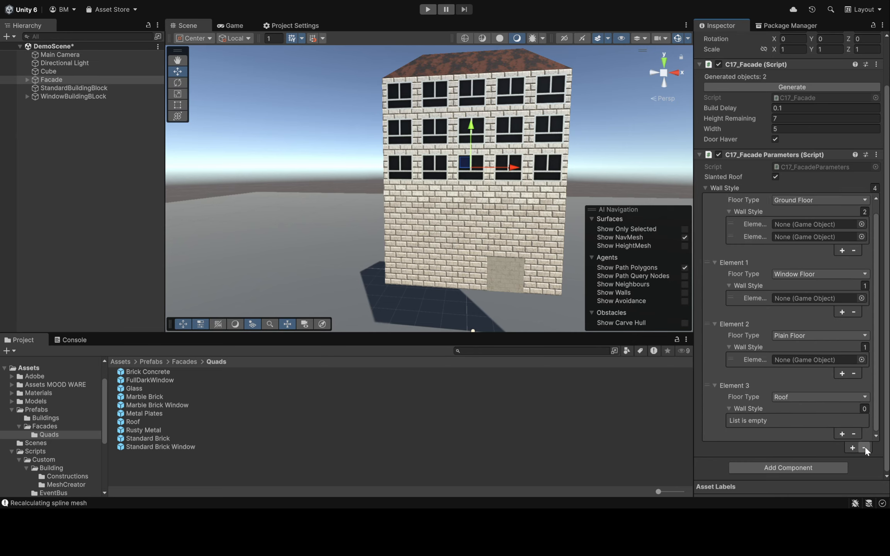
{"action": "left_click", "coordinate": [841, 434]}
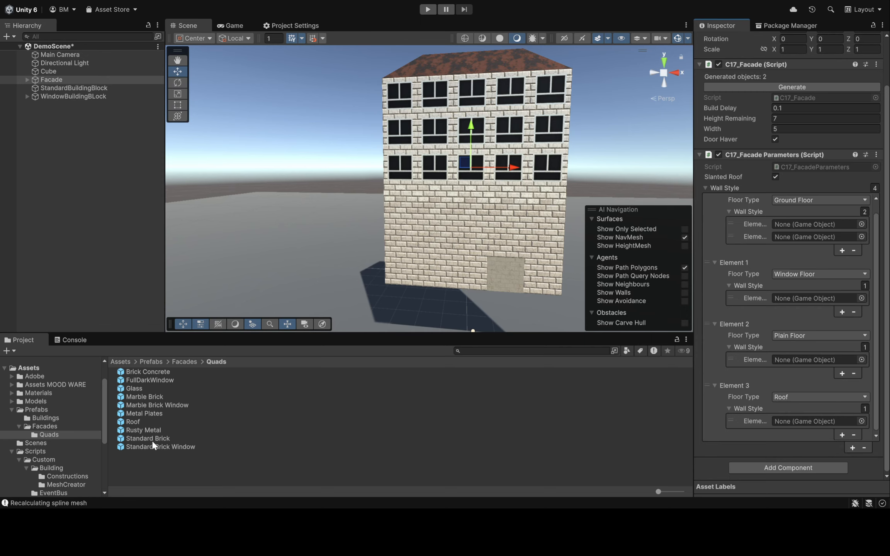
Assign Brick Concrete and Marble Brick to Ground Floor, Marble Brick Window to Window Floor, Marble Brick to Plain Floor and Rusty Metal to Roof
{"action": "left_click_drag", "start_coordinate": [145, 429], "coordinate": [811, 421]}
{"action": "left_click_drag", "start_coordinate": [145, 404], "coordinate": [793, 298]}
{"action": "left_click_drag", "start_coordinate": [147, 396], "coordinate": [786, 236]}
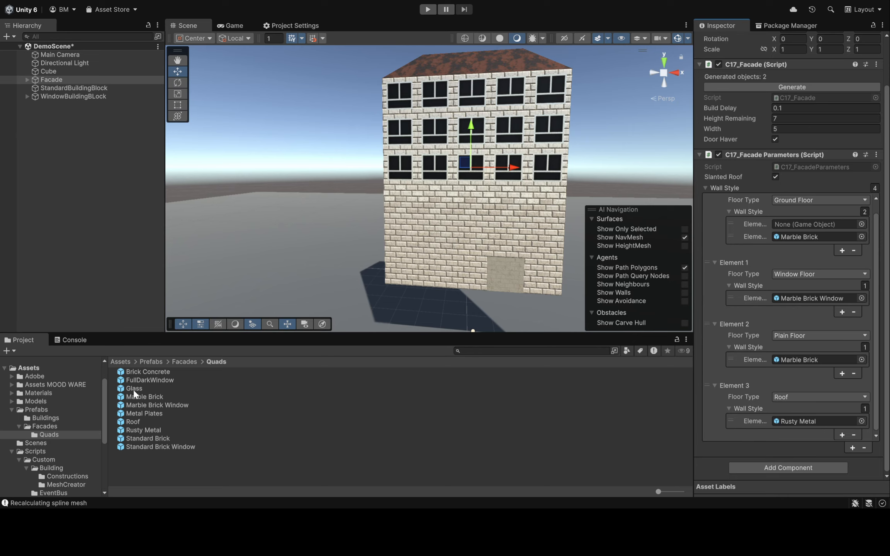
{"action": "left_click_drag", "start_coordinate": [141, 371], "coordinate": [802, 226]}
Generate the facade repeatedly to try different random floor layouts and door positions
{"action": "left_click", "coordinate": [758, 87]}
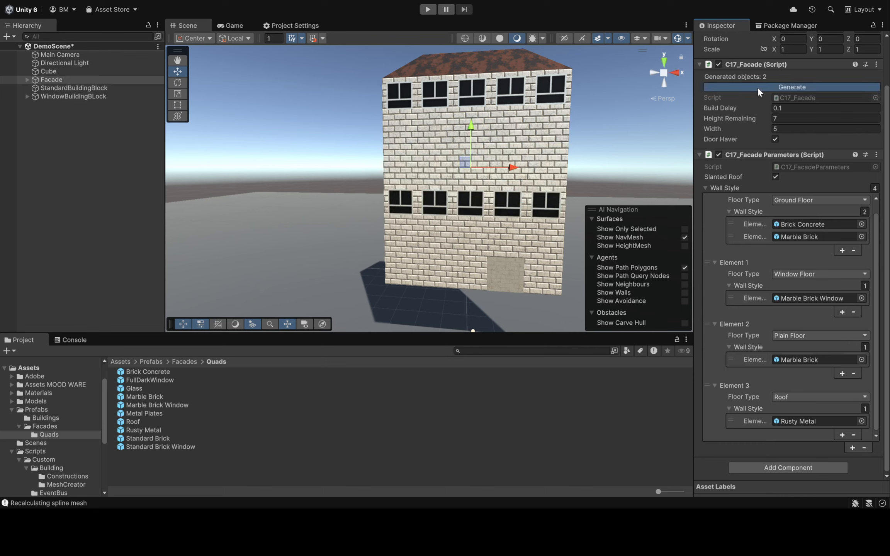
{"action": "left_click", "coordinate": [757, 90]}
{"action": "left_click", "coordinate": [757, 91]}
{"action": "left_click", "coordinate": [758, 90]}
{"action": "left_click", "coordinate": [758, 91]}
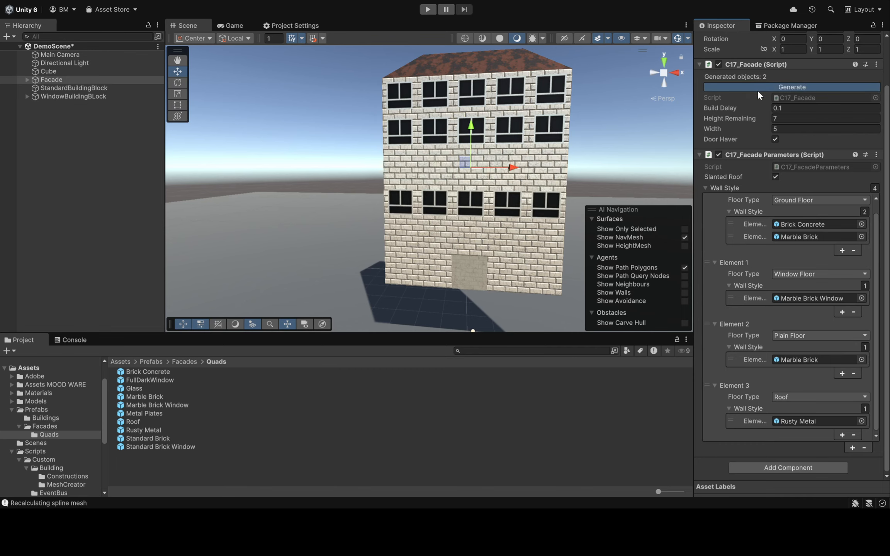
{"action": "left_click", "coordinate": [758, 90]}
{"action": "left_click", "coordinate": [758, 90]}
{"action": "left_click", "coordinate": [758, 90]}
{"action": "left_click", "coordinate": [758, 90]}
{"action": "left_click", "coordinate": [757, 90]}
{"action": "left_click", "coordinate": [757, 89]}
{"action": "left_click", "coordinate": [757, 90]}
{"action": "left_click", "coordinate": [757, 89]}
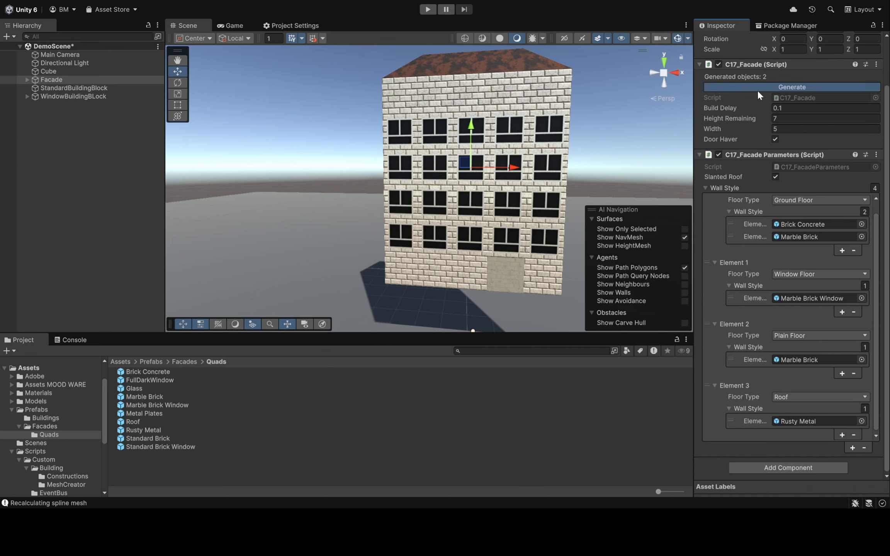
{"action": "left_click", "coordinate": [757, 89]}
{"action": "left_click", "coordinate": [757, 89]}
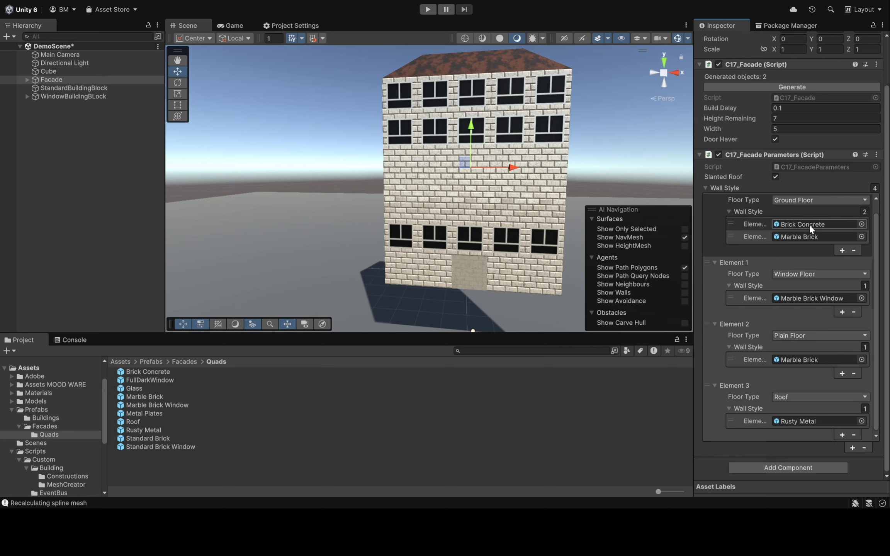
Set the Y scale of WindowBuildingBLock's Window child to 1.2 and raise the window to a Y position of about 0.118
{"action": "left_click", "coordinate": [27, 96]}
{"action": "left_click", "coordinate": [107, 104]}
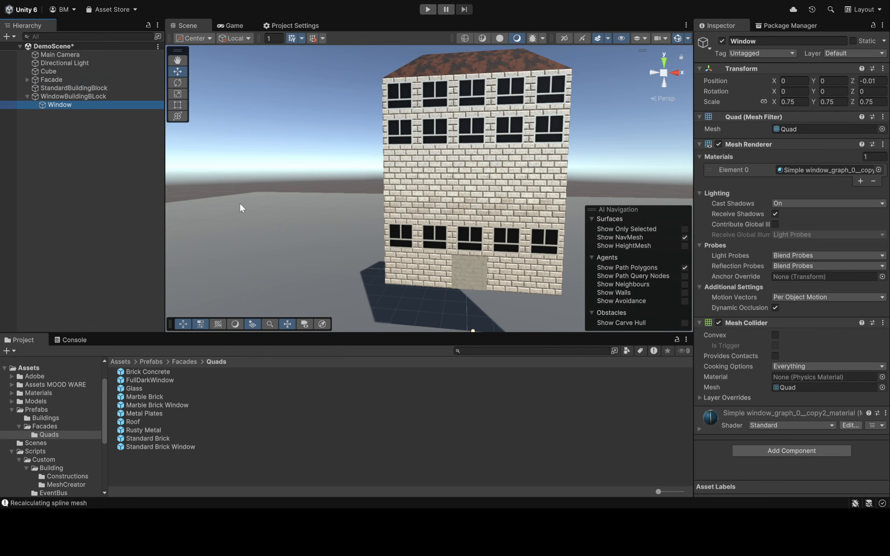
{"action": "key", "text": "s"}
{"action": "right_click_drag", "start_coordinate": [299, 175], "coordinate": [301, 183]}
{"action": "key", "text": "f"}
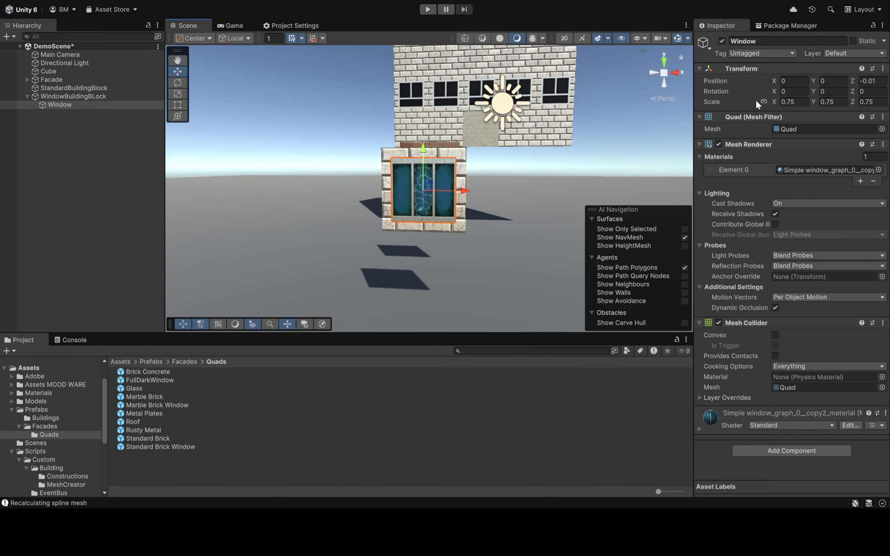
{"action": "left_click", "coordinate": [828, 101]}
{"action": "type", "text": "1.2"}
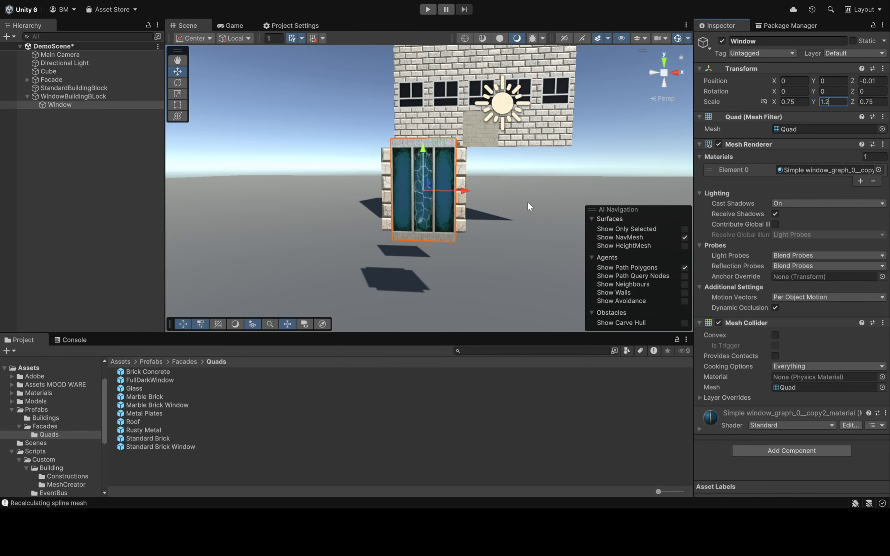
{"action": "right_click_drag", "start_coordinate": [527, 201], "coordinate": [390, 196]}
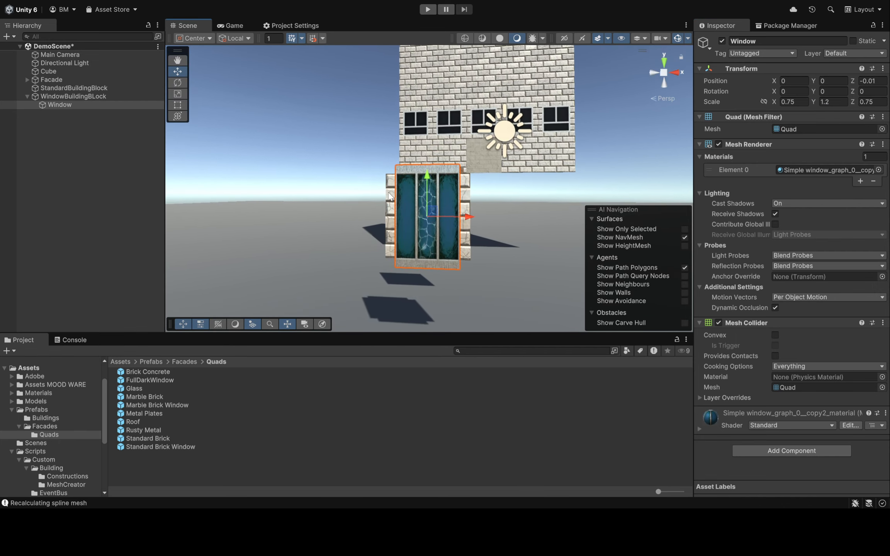
{"action": "left_click_drag", "start_coordinate": [430, 179], "coordinate": [430, 168]}
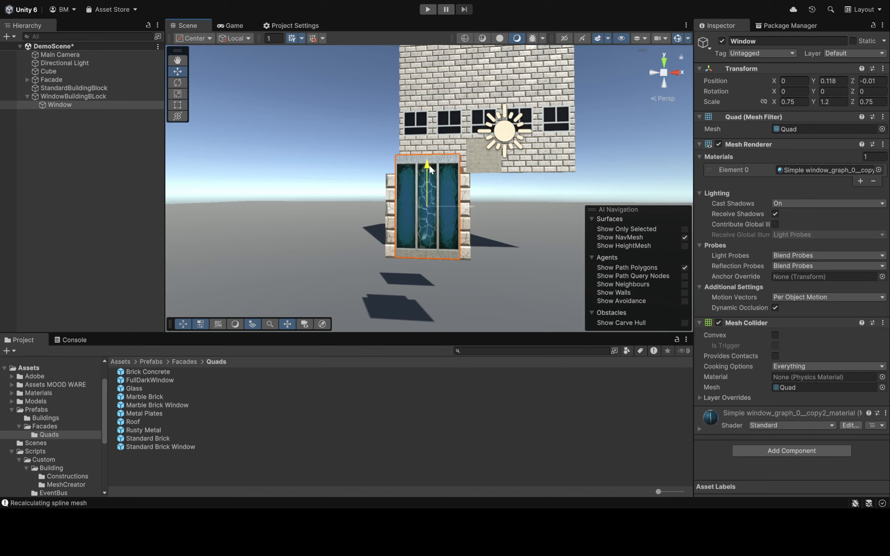
Select the Facade object and regenerate its building for another layout
{"action": "right_click_drag", "start_coordinate": [430, 169], "coordinate": [511, 233]}
{"action": "right_click_drag", "start_coordinate": [487, 109], "coordinate": [436, 180]}
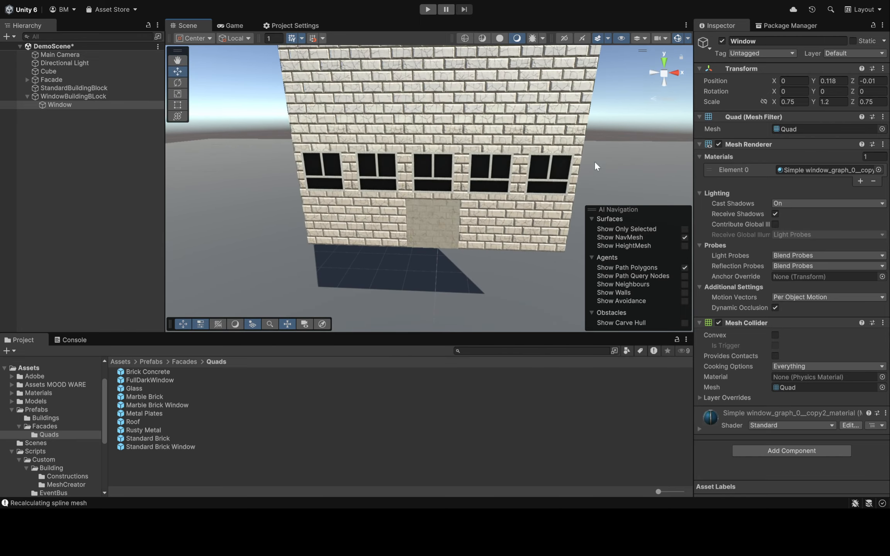
{"action": "right_click_drag", "start_coordinate": [471, 151], "coordinate": [412, 257]}
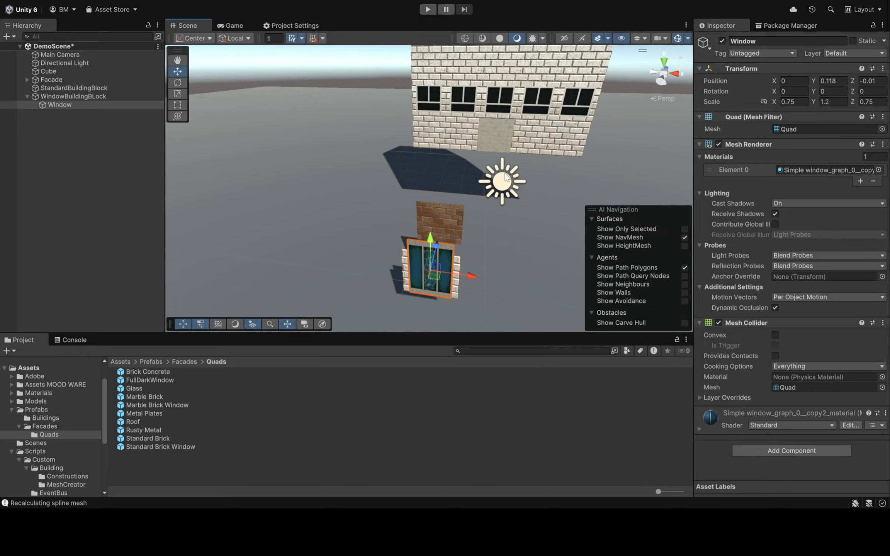
{"action": "right_click_drag", "start_coordinate": [506, 177], "coordinate": [370, 251]}
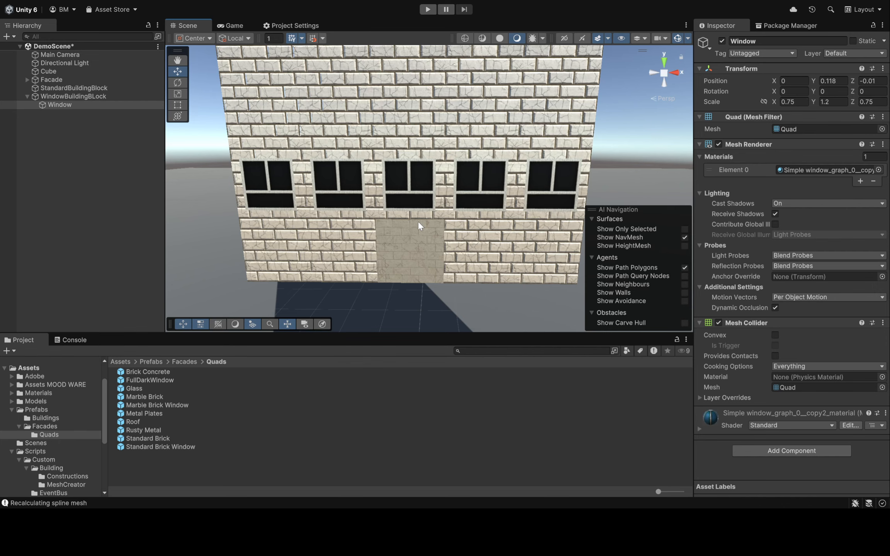
{"action": "right_click_drag", "start_coordinate": [416, 217], "coordinate": [455, 196]}
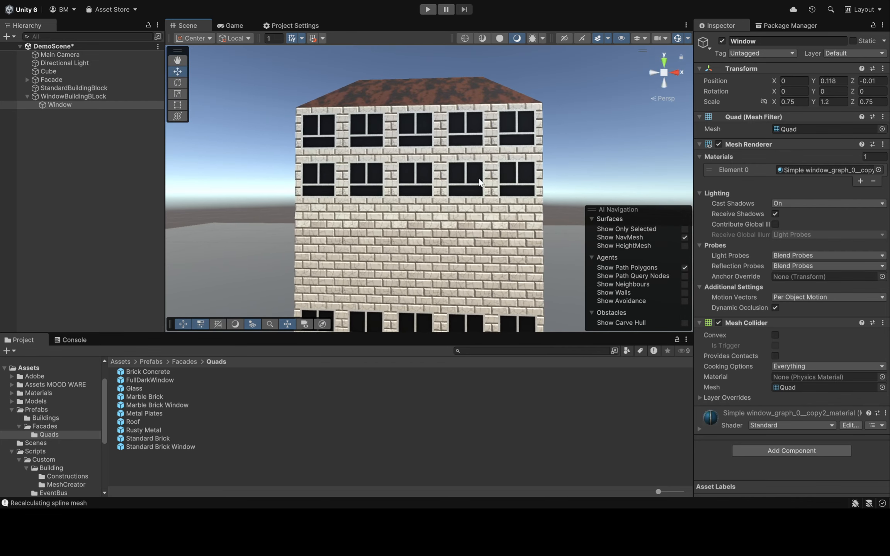
{"action": "left_click", "coordinate": [105, 95]}
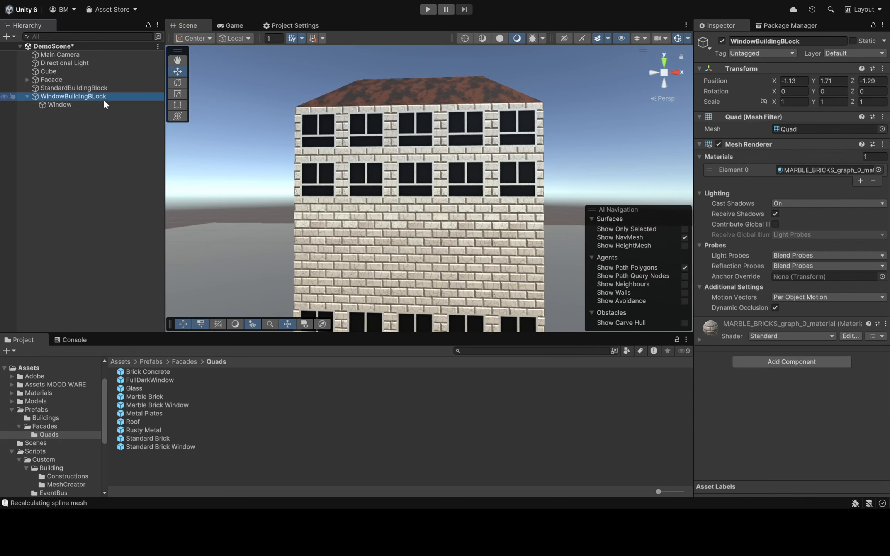
{"action": "left_click", "coordinate": [73, 79]}
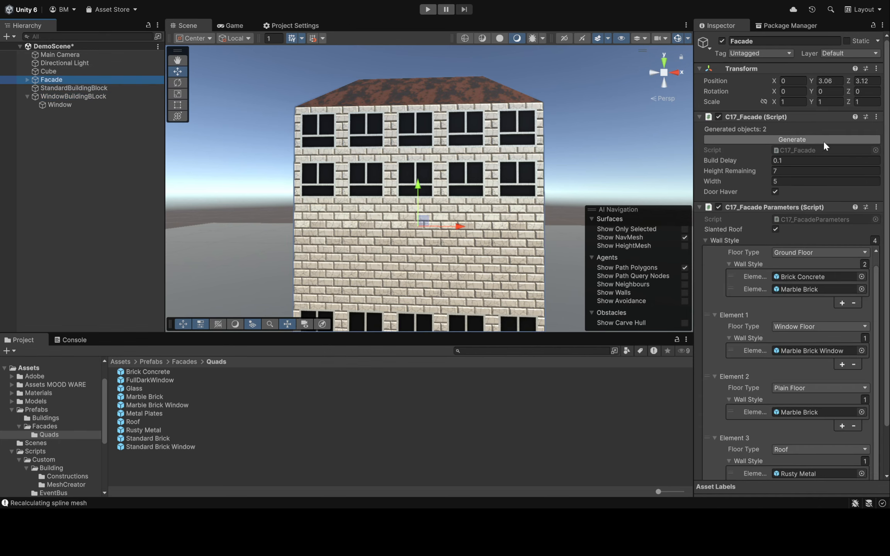
{"action": "left_click", "coordinate": [800, 139]}
{"action": "left_click", "coordinate": [800, 138]}
Duplicate the Facade object and move the copy along the X axis to about 6.11, beside the original
{"action": "mouse_move", "coordinate": [473, 217]}
{"action": "right_mouse_down"}
{"action": "mouse_move", "coordinate": [483, 236]}
{"action": "mouse_move", "coordinate": [473, 235]}
{"action": "right_mouse_up"}
{"action": "right_click_drag", "start_coordinate": [294, 195], "coordinate": [335, 190]}
{"action": "key", "text": "ctrl+d"}
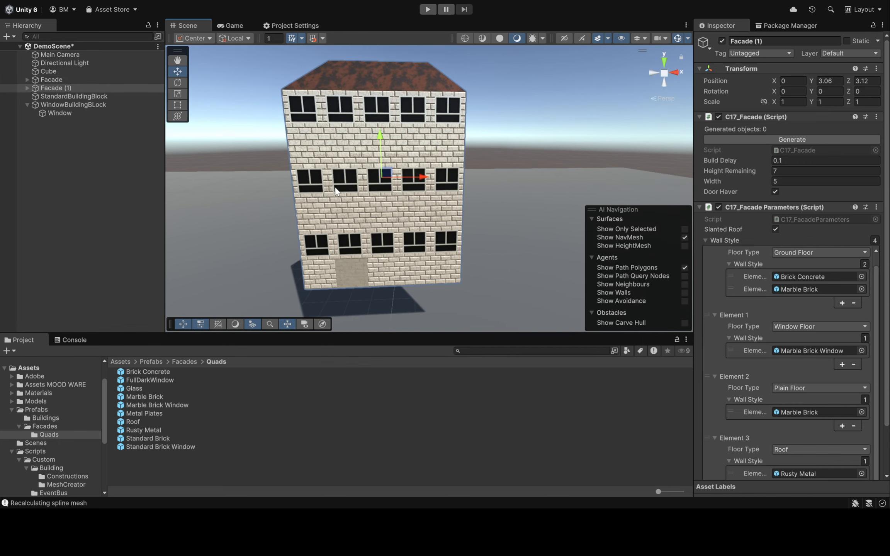
{"action": "left_click_drag", "start_coordinate": [431, 178], "coordinate": [550, 166]}
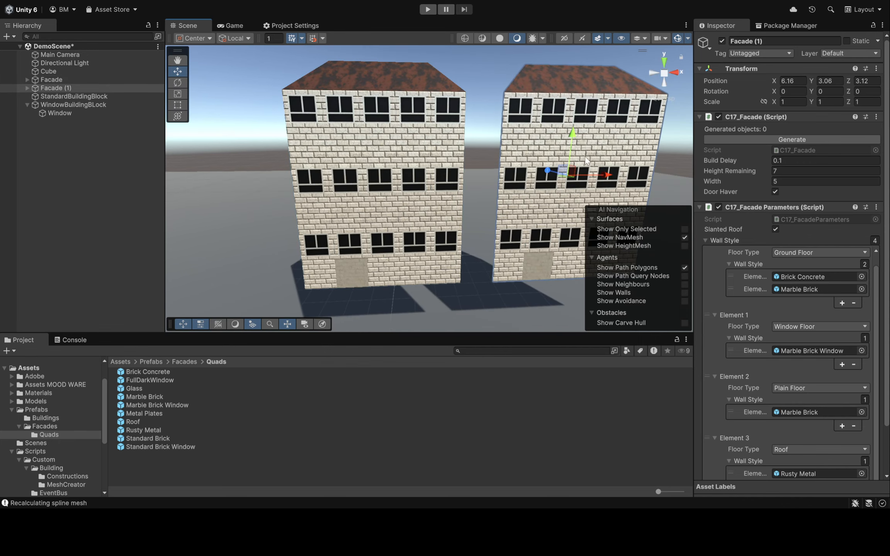
{"action": "right_click_drag", "start_coordinate": [550, 166], "coordinate": [339, 140]}
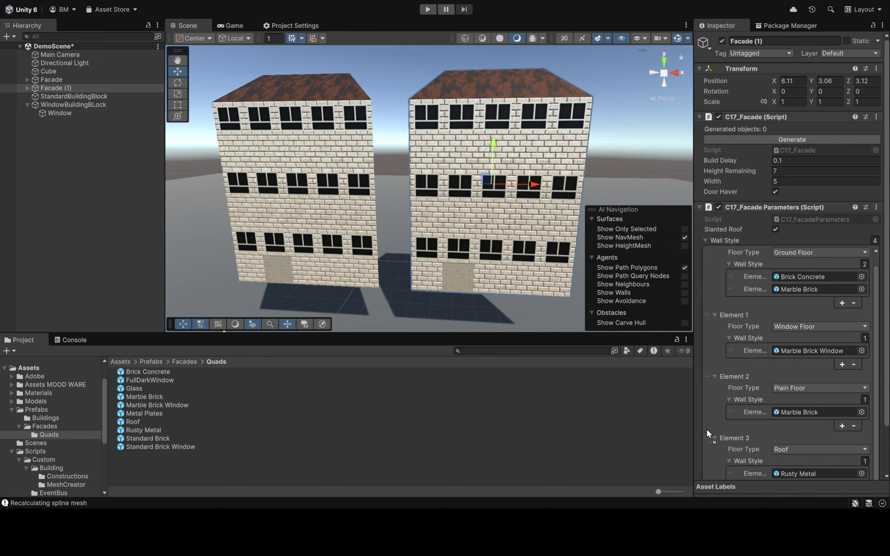
On the duplicate, assign Roof to the Roof entry, Standard Brick Window and Metal Plates to Ground Floor, and Metal Plates to Plain Floor
{"action": "left_click_drag", "start_coordinate": [706, 428], "coordinate": [798, 473]}
{"action": "scroll", "coordinate": [791, 456], "scroll_direction": "down", "scroll_amount": 3}
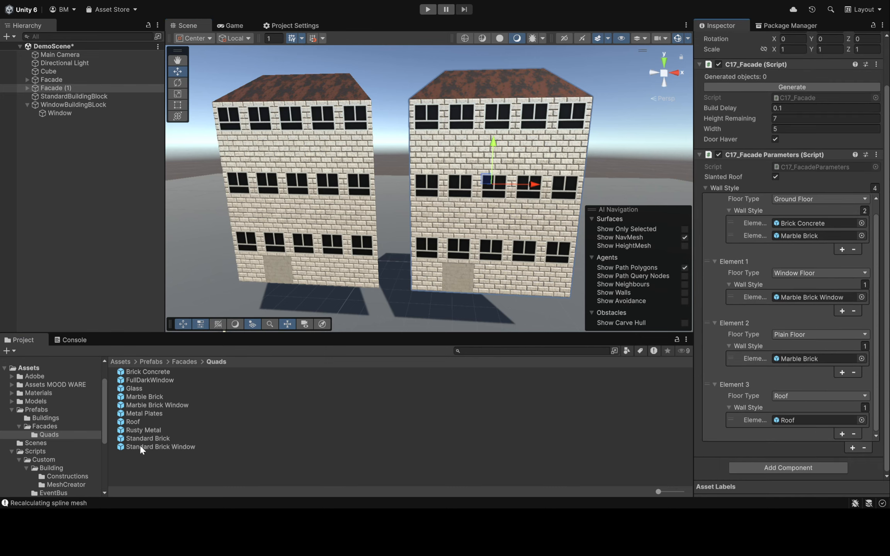
{"action": "left_click_drag", "start_coordinate": [139, 445], "coordinate": [800, 223]}
{"action": "left_click_drag", "start_coordinate": [139, 412], "coordinate": [819, 235]}
{"action": "left_click_drag", "start_coordinate": [149, 412], "coordinate": [798, 356]}
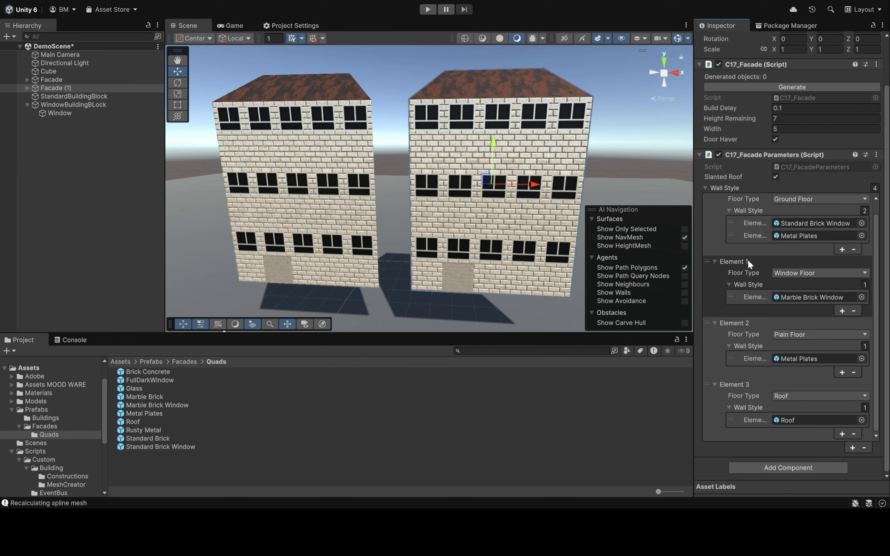
Remove the Window Floor entry from the duplicate's Wall Style list and generate its facade
{"action": "left_click", "coordinate": [747, 262]}
{"action": "left_click", "coordinate": [770, 310]}
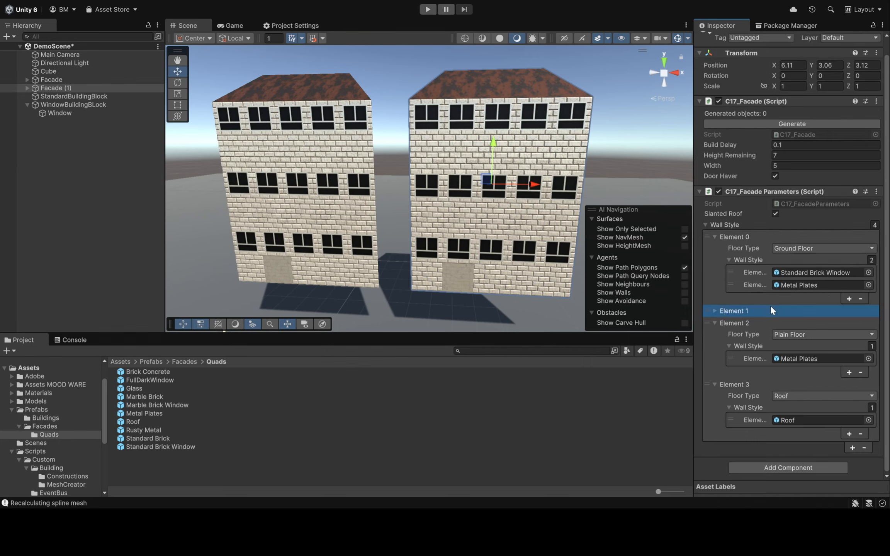
{"action": "left_click", "coordinate": [864, 448]}
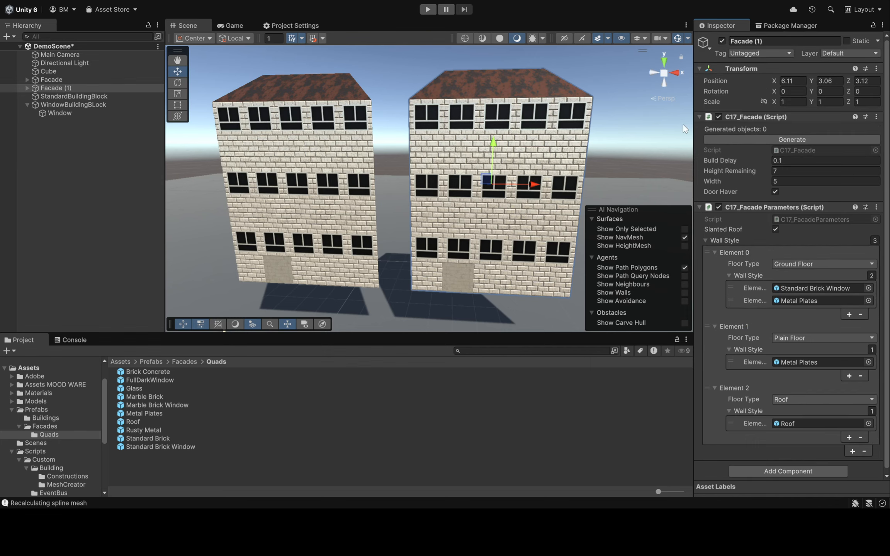
{"action": "left_click", "coordinate": [752, 137]}
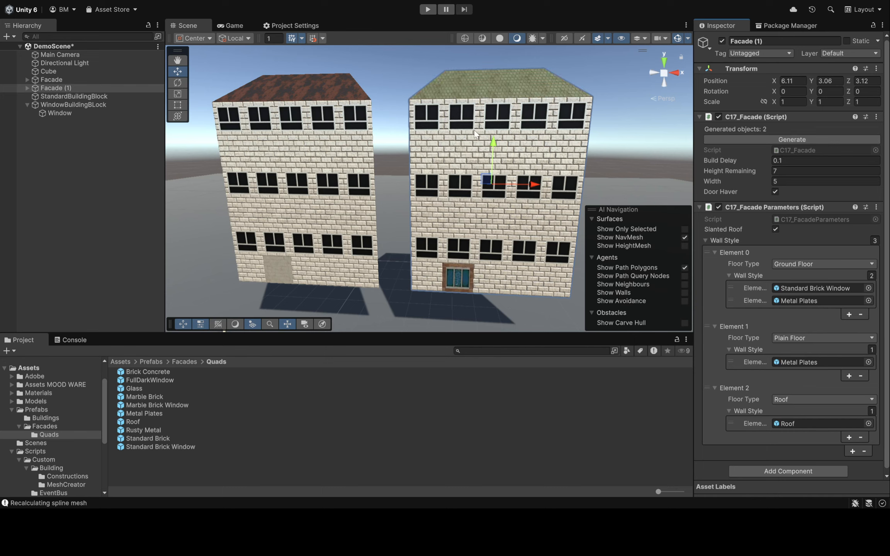
Delete all the wall and facade0 children under Facade (1), and reselect Facade (1)
{"action": "left_click", "coordinate": [27, 88]}
{"action": "left_click", "coordinate": [77, 97]}
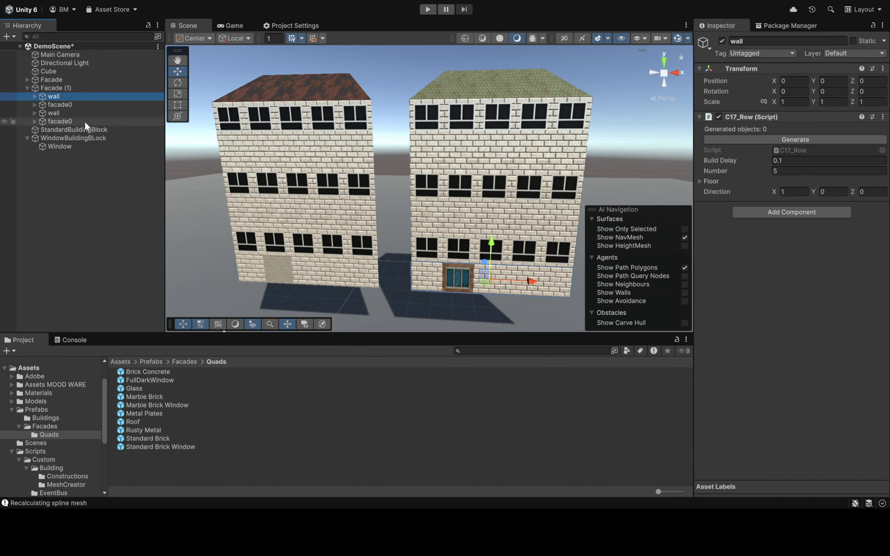
{"action": "left_click", "coordinate": [85, 121], "text": "shift"}
{"action": "key", "text": "Delete"}
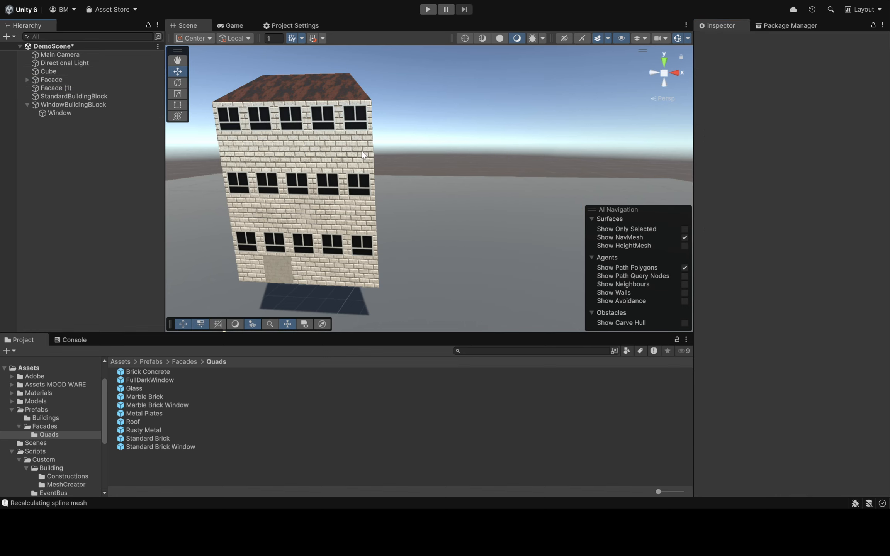
{"action": "left_click", "coordinate": [102, 88]}
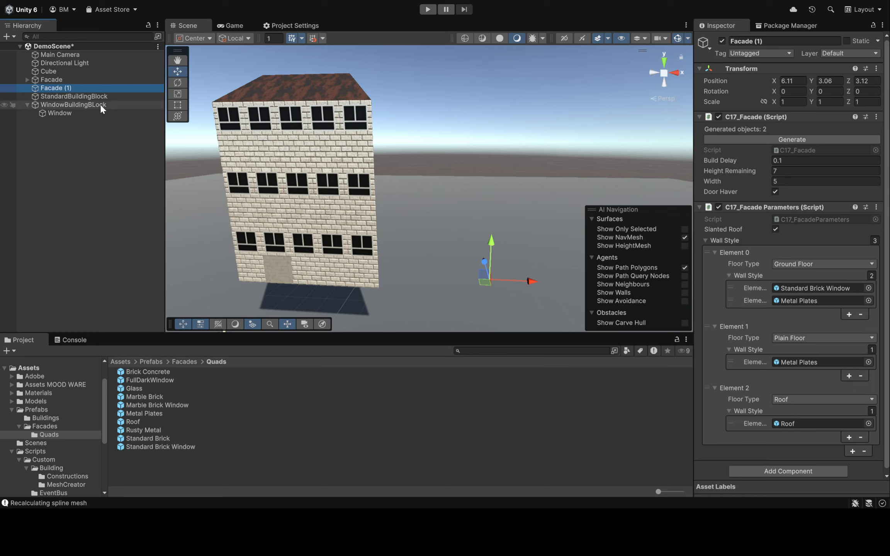
Generate the facade of Facade (1) repeatedly to produce different random placements of its ground-floor window
{"action": "left_click", "coordinate": [787, 140]}
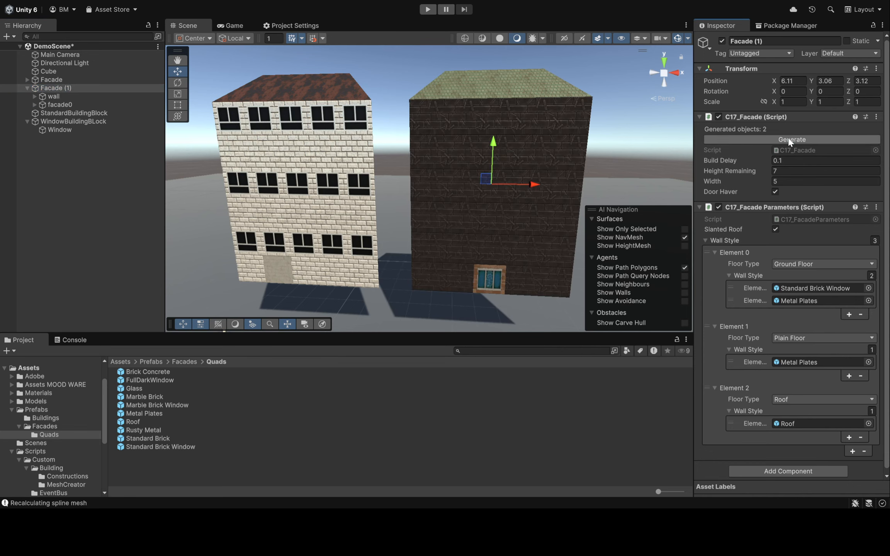
{"action": "left_click", "coordinate": [787, 139]}
{"action": "left_click", "coordinate": [787, 139]}
{"action": "left_click", "coordinate": [787, 139]}
{"action": "left_click", "coordinate": [787, 139]}
{"action": "left_click", "coordinate": [787, 138]}
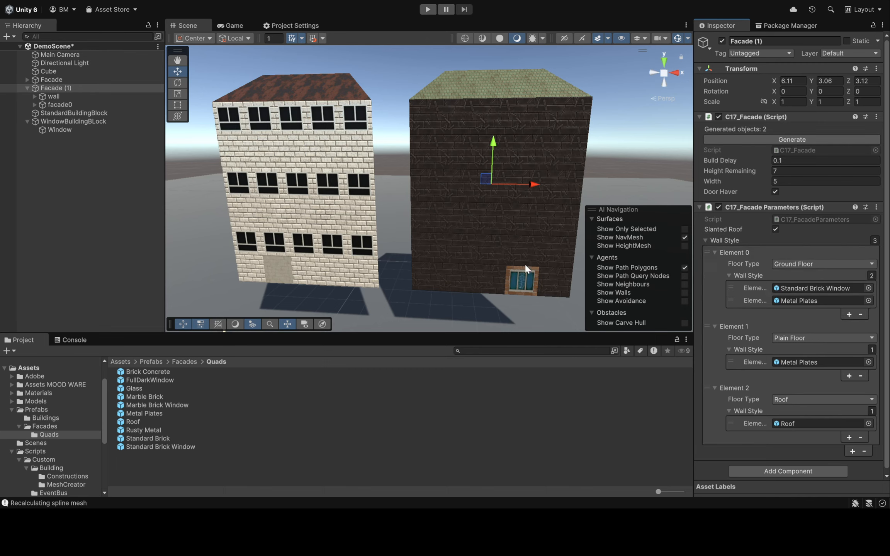
{"action": "left_click", "coordinate": [520, 280]}
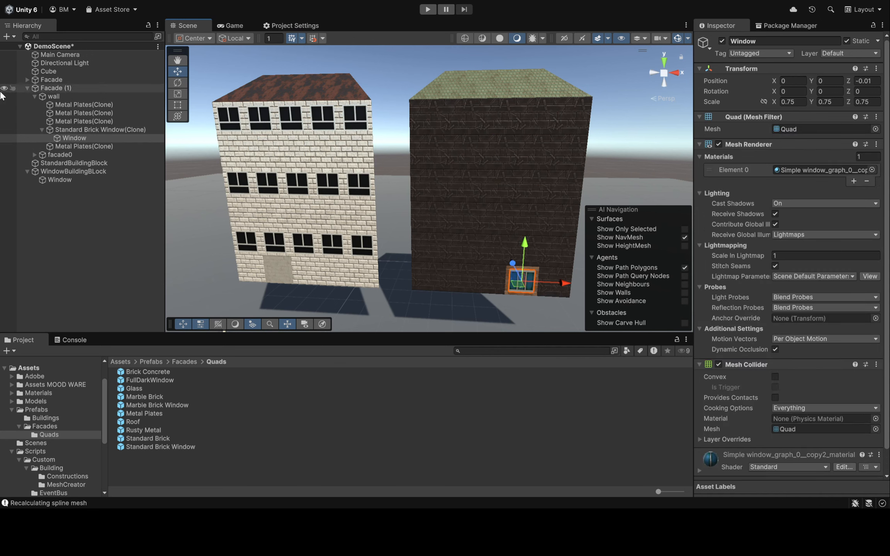
{"action": "left_click", "coordinate": [66, 88]}
{"action": "left_click", "coordinate": [787, 138]}
{"action": "left_click", "coordinate": [787, 138]}
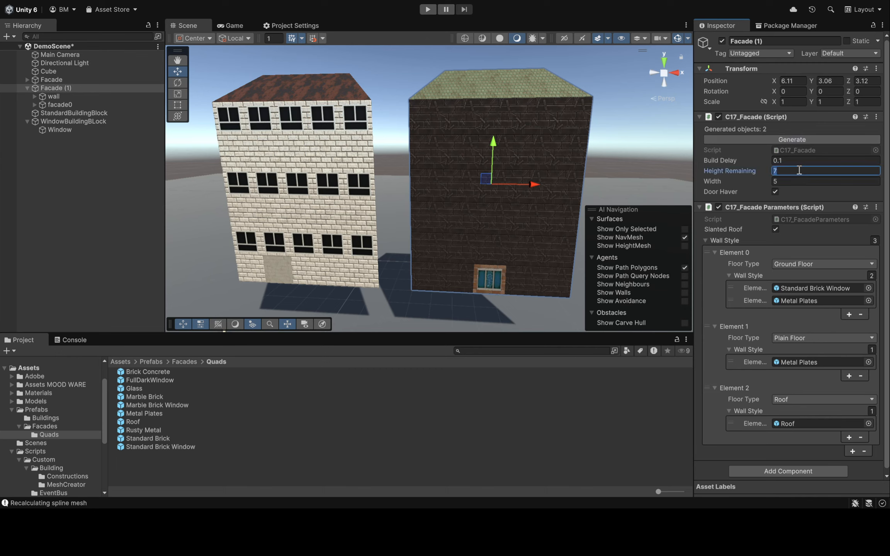
Set Height Remaining of Facade (1) to 10 and regenerate its facade
{"action": "left_click", "coordinate": [789, 138]}
{"action": "left_click", "coordinate": [792, 140]}
{"action": "left_click", "coordinate": [792, 140]}
{"action": "left_click", "coordinate": [792, 140]}
{"action": "mouse_move", "coordinate": [473, 164]}
{"action": "right_mouse_down"}
{"action": "mouse_move", "coordinate": [499, 126]}
{"action": "mouse_move", "coordinate": [460, 162]}
{"action": "right_mouse_up"}
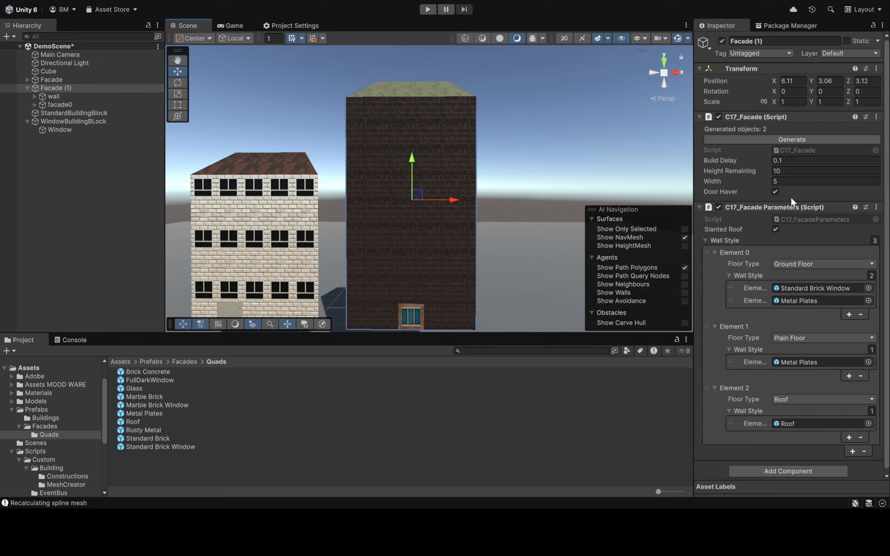
{"action": "scroll", "coordinate": [768, 170], "scroll_direction": "down", "scroll_amount": 1}
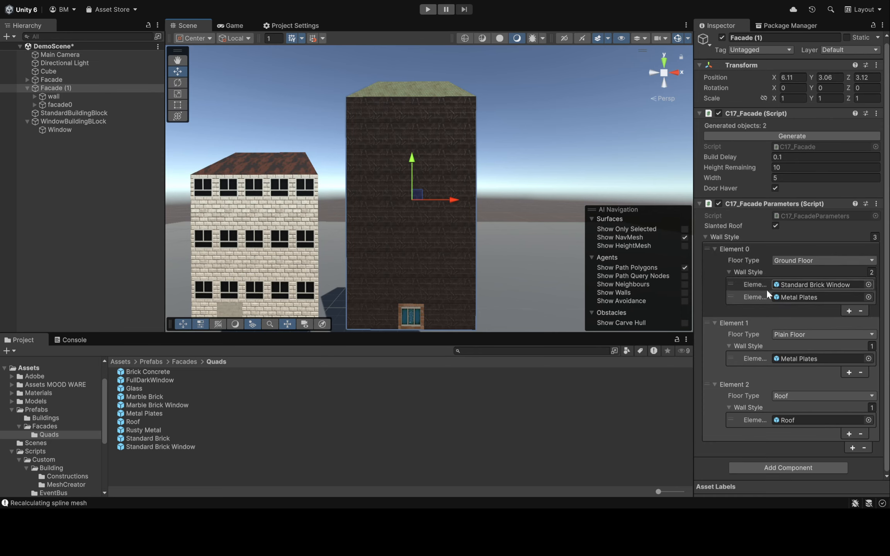
{"action": "scroll", "coordinate": [783, 252], "scroll_direction": "up", "scroll_amount": 1}
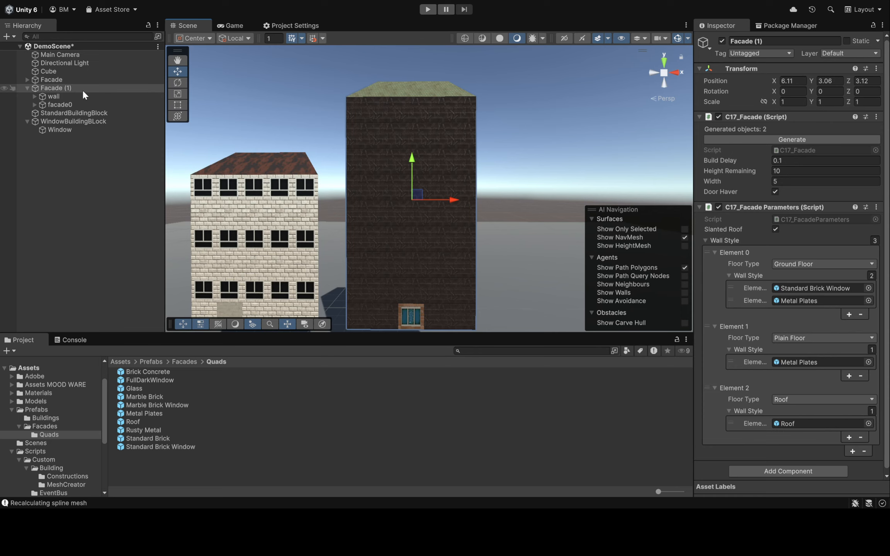
{"action": "left_click", "coordinate": [58, 83]}
{"action": "left_click", "coordinate": [74, 85]}
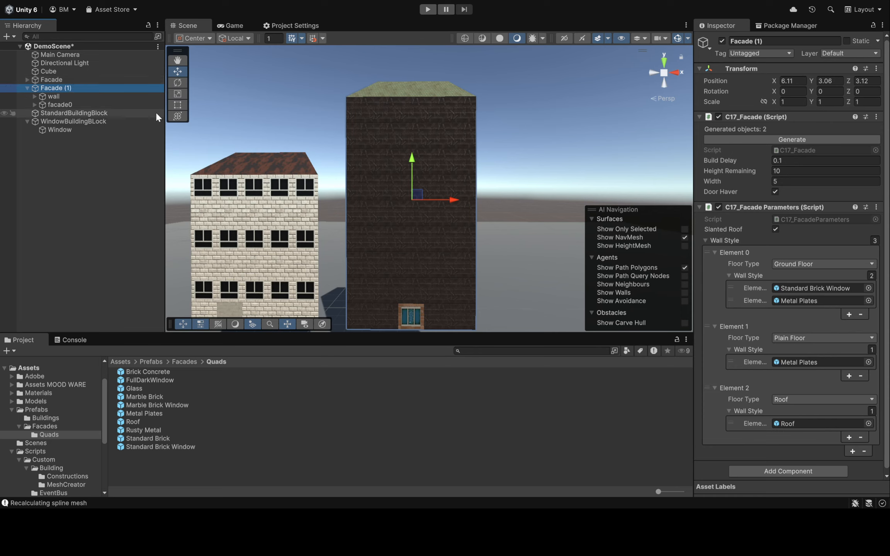
Delete the generated wall and facade0 children under the original Facade object
{"action": "left_click", "coordinate": [27, 79]}
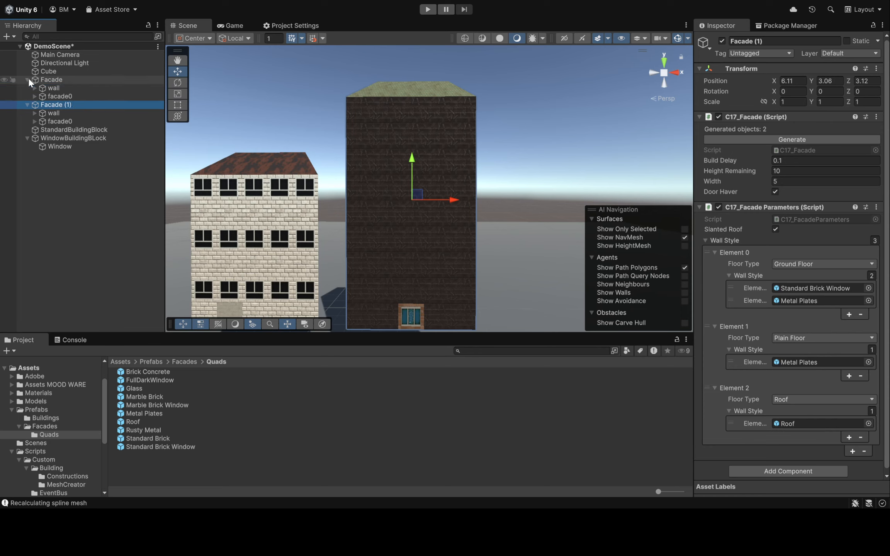
{"action": "left_click", "coordinate": [68, 87]}
{"action": "left_click", "coordinate": [68, 94]}
{"action": "left_click", "coordinate": [67, 88]}
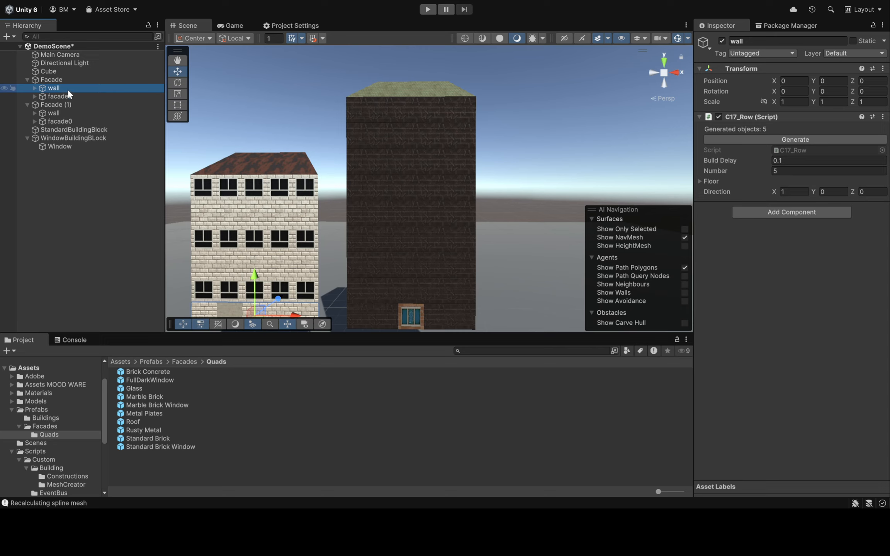
{"action": "left_click", "coordinate": [68, 96], "text": "shift"}
{"action": "key", "text": "Delete"}
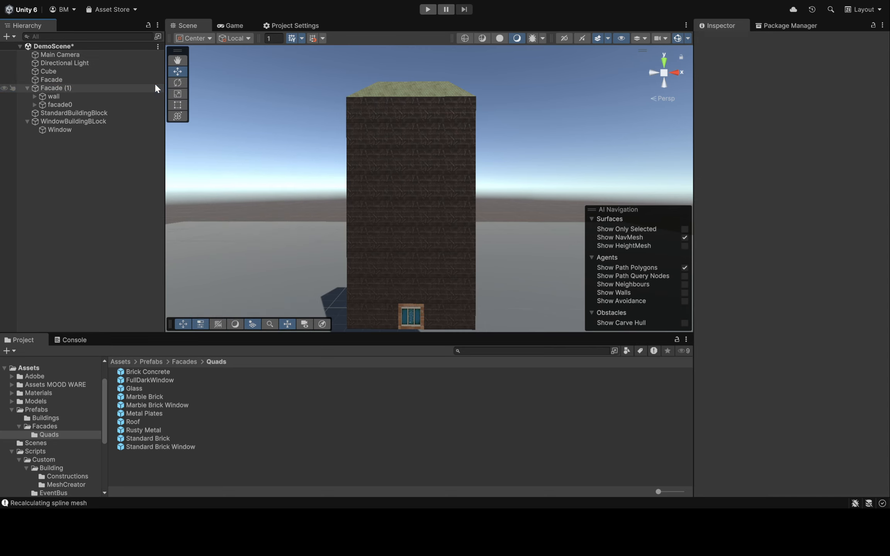
Select the original Facade and review its Wall Style entries for the ground, window and plain floors and the roof
{"action": "left_click", "coordinate": [78, 82]}
{"action": "right_click_drag", "start_coordinate": [313, 137], "coordinate": [276, 172]}
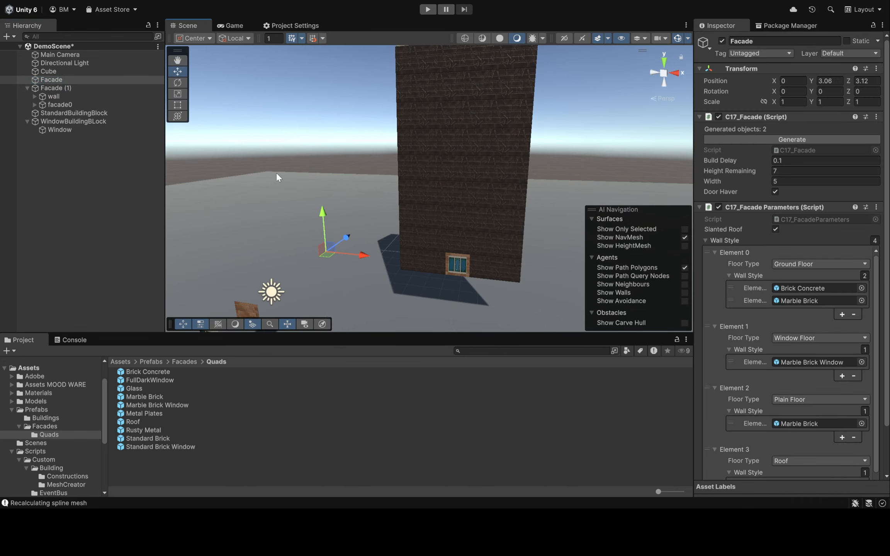
{"action": "scroll", "coordinate": [801, 168], "scroll_direction": "down", "scroll_amount": 5}
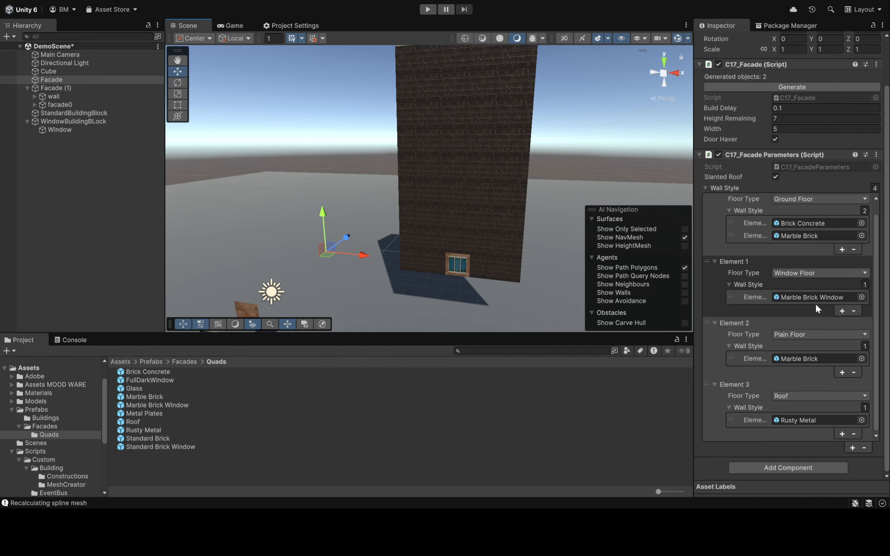
{"action": "scroll", "coordinate": [814, 314], "scroll_direction": "up", "scroll_amount": 4}
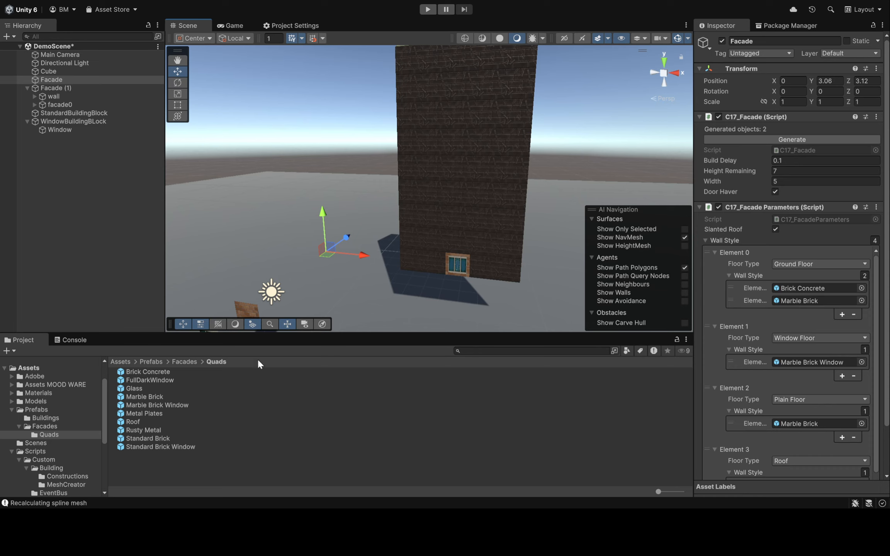
{"action": "right_click_drag", "start_coordinate": [326, 187], "coordinate": [367, 158]}
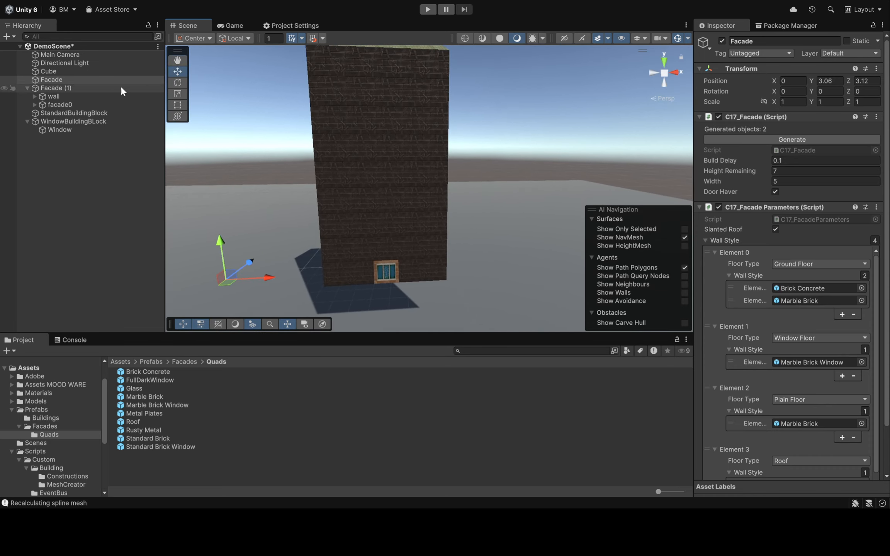
Collapse Facade (1) and WindowBuildingBLock, and create an empty GameObject at the scene root, starting its name with "Buildi"
{"action": "left_click", "coordinate": [27, 88]}
{"action": "left_click", "coordinate": [28, 104]}
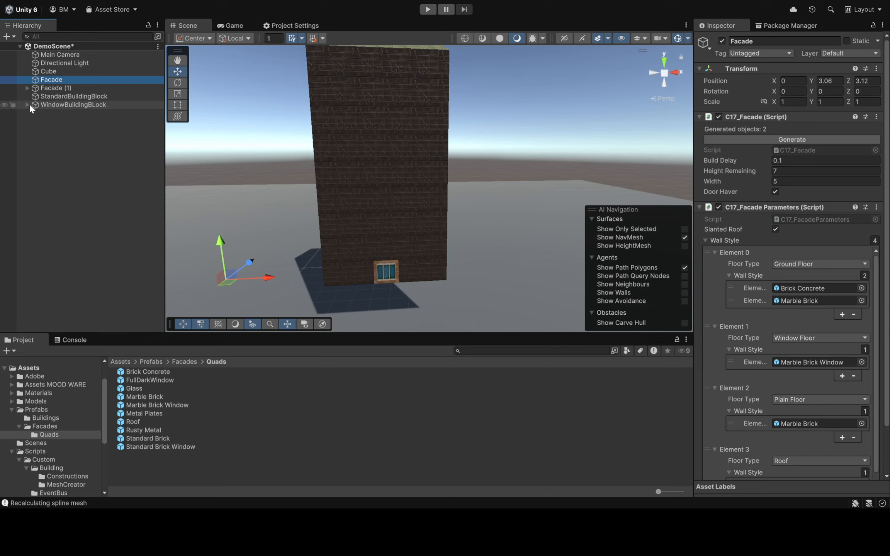
{"action": "left_click", "coordinate": [71, 171]}
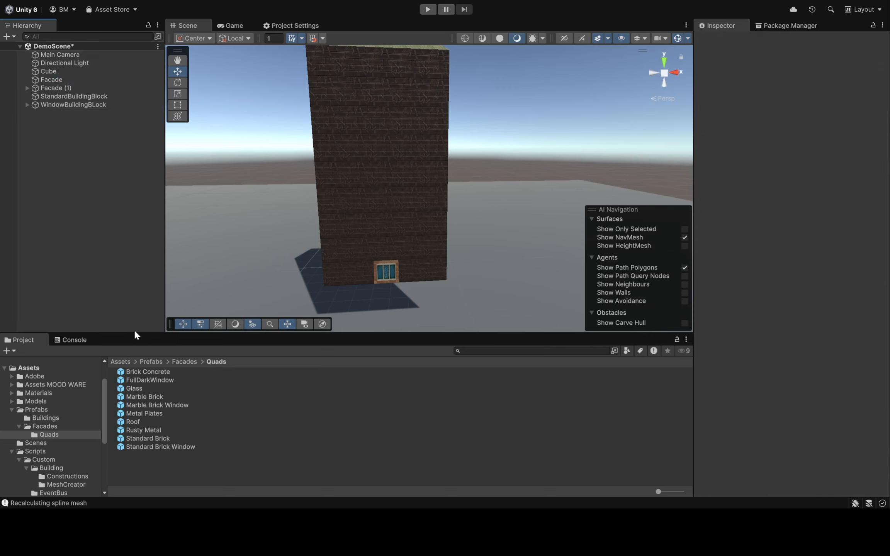
{"action": "key", "text": "super+shift+n"}
{"action": "type", "text": "Buildi"}
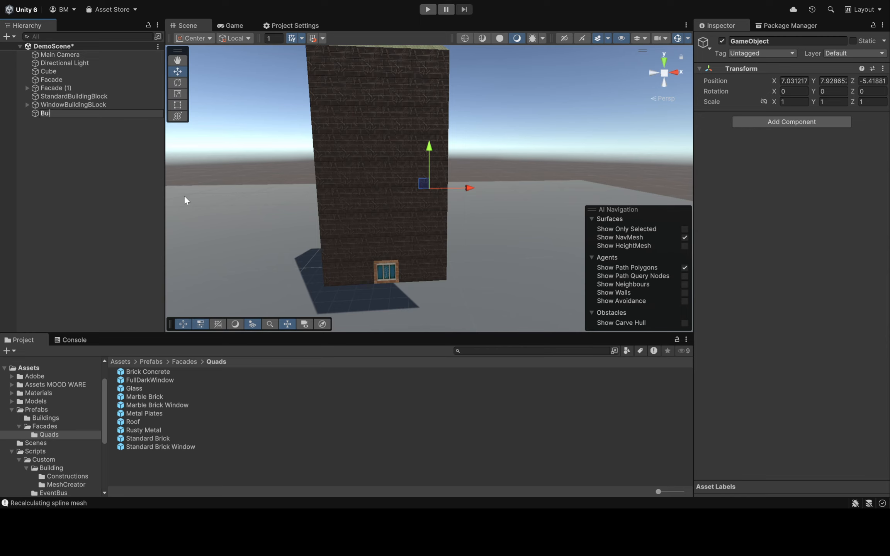
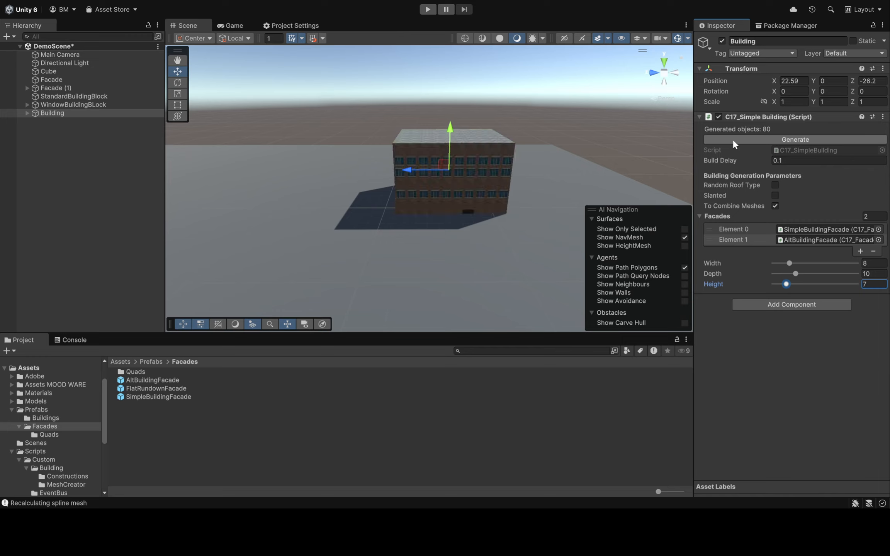
Raise the Building object to Y 0.89 and regenerate its facades before and after the move
{"action": "left_click", "coordinate": [732, 140]}
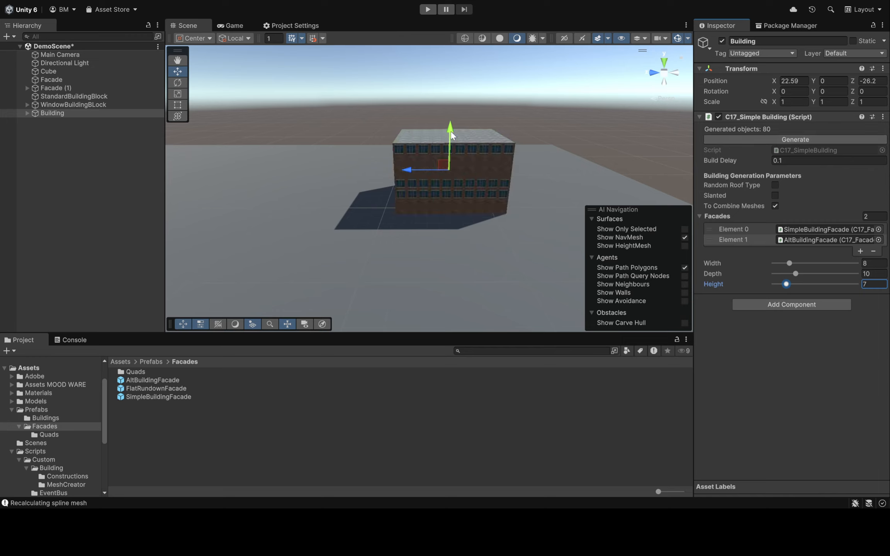
{"action": "left_click_drag", "start_coordinate": [450, 131], "coordinate": [450, 122]}
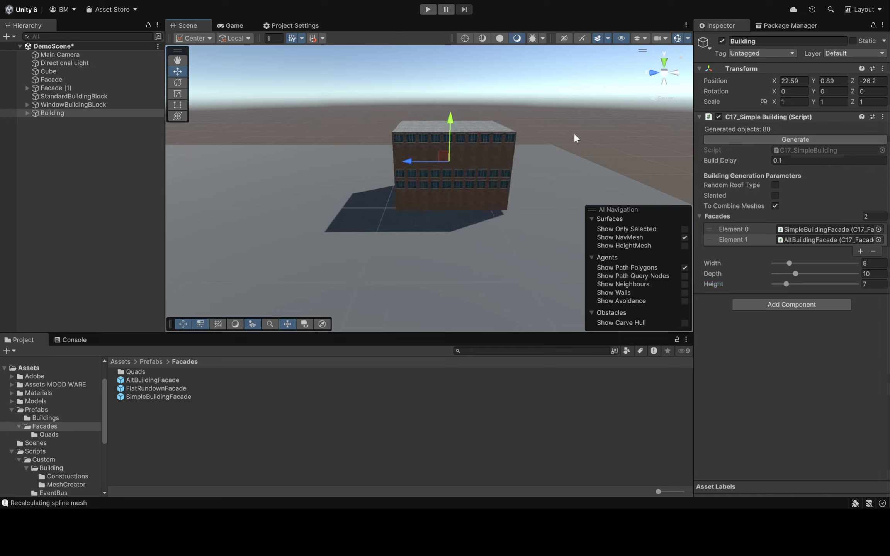
{"action": "left_click", "coordinate": [740, 140]}
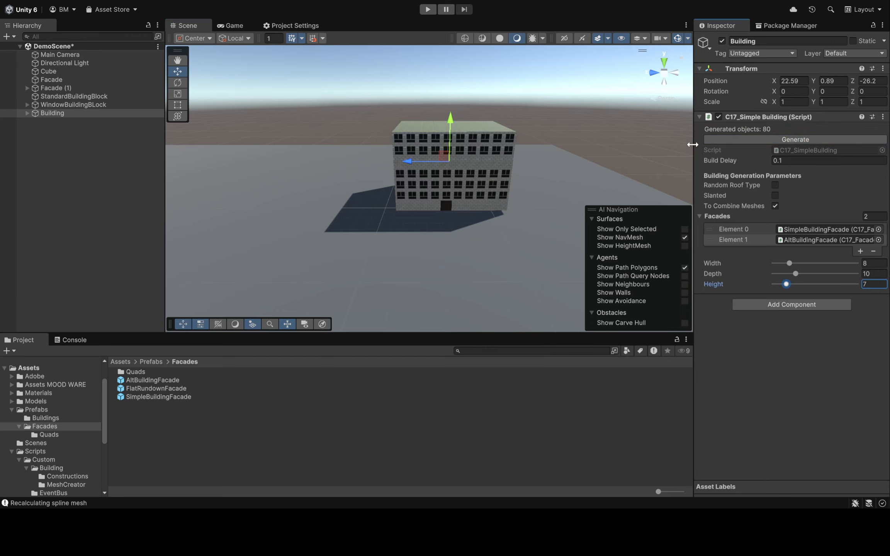
Enable the Slanted roof option on the Building and regenerate it twice
{"action": "scroll", "coordinate": [546, 123], "scroll_direction": "up", "scroll_amount": 4}
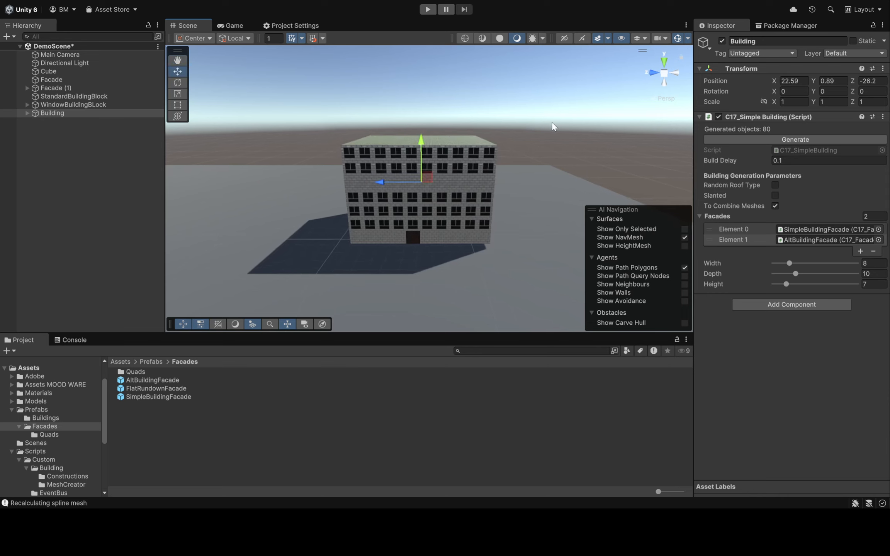
{"action": "right_click_drag", "start_coordinate": [526, 162], "coordinate": [488, 151]}
{"action": "key", "text": "w"}
{"action": "key", "text": "a"}
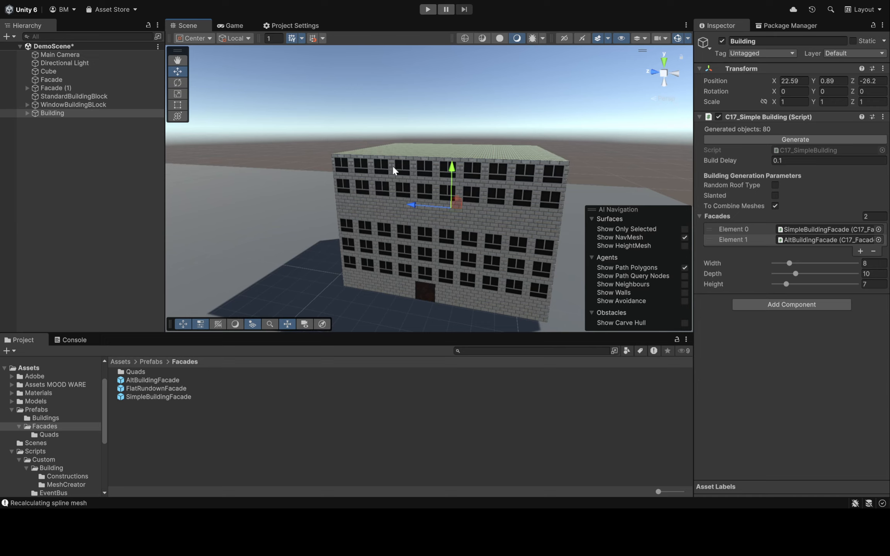
{"action": "left_click", "coordinate": [774, 195]}
{"action": "left_click", "coordinate": [750, 137]}
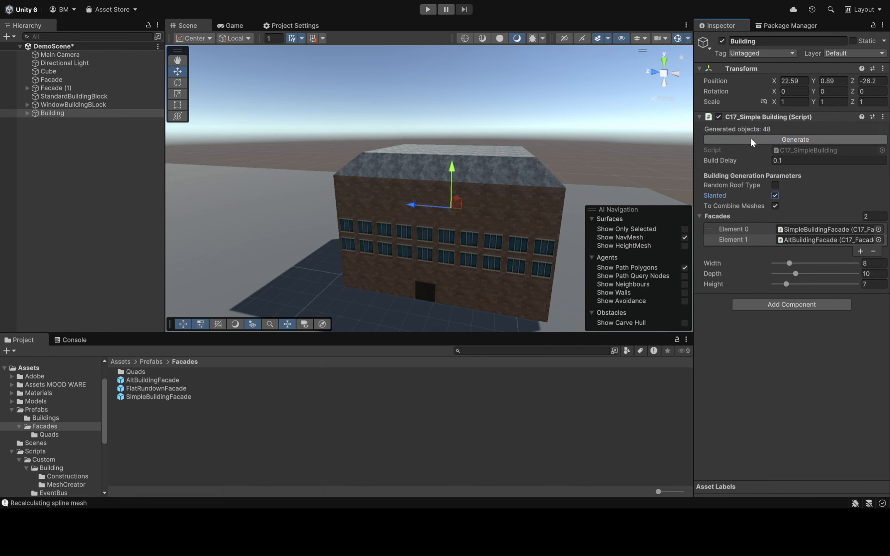
{"action": "left_click", "coordinate": [750, 137]}
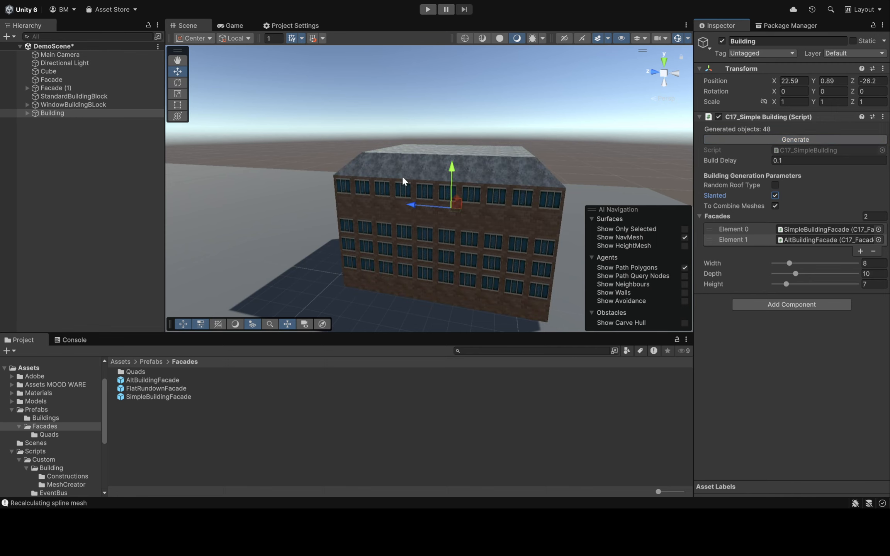
Turn Slanted off, enable Random Roof Type, and regenerate the Building repeatedly to produce different variations
{"action": "left_click", "coordinate": [773, 139]}
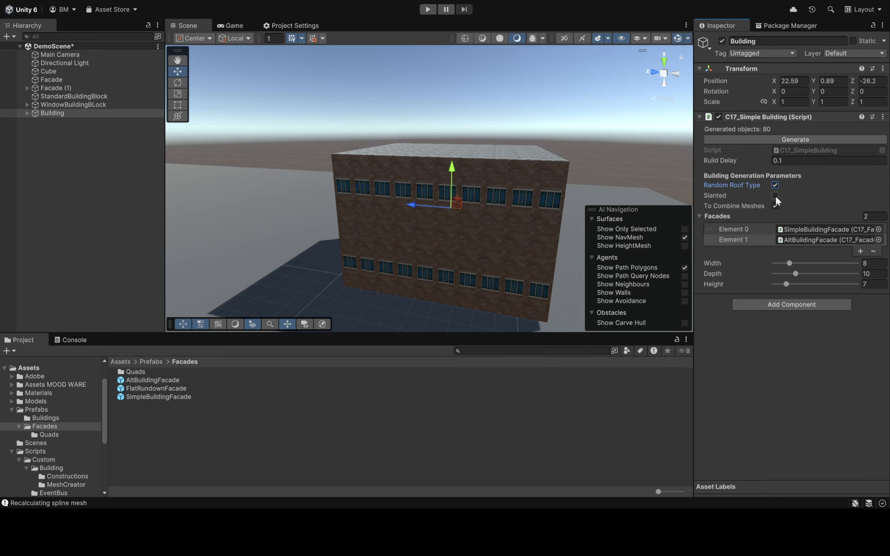
{"action": "left_click", "coordinate": [763, 140]}
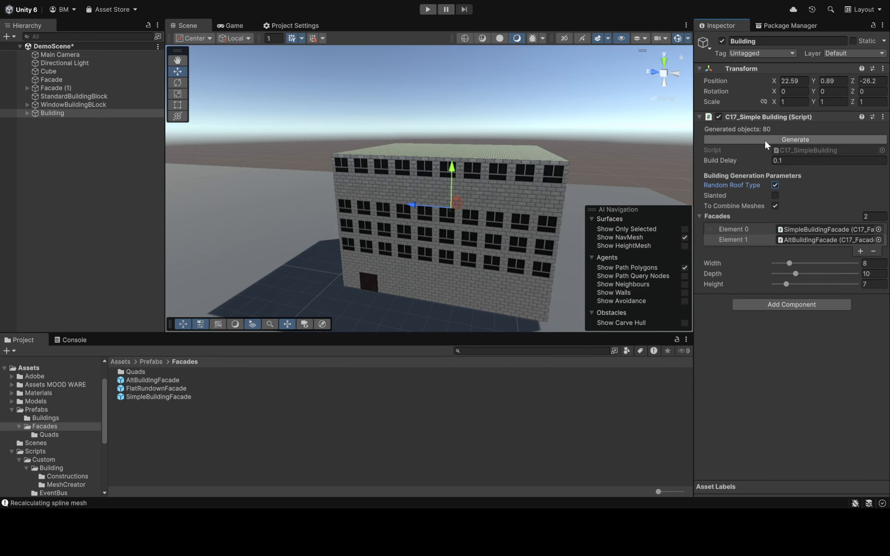
{"action": "left_click", "coordinate": [764, 140]}
{"action": "left_click", "coordinate": [763, 140]}
{"action": "left_click", "coordinate": [764, 140]}
{"action": "left_click", "coordinate": [764, 140]}
{"action": "left_click", "coordinate": [764, 140]}
{"action": "left_click", "coordinate": [764, 140]}
{"action": "left_click", "coordinate": [764, 140]}
{"action": "left_click", "coordinate": [764, 140]}
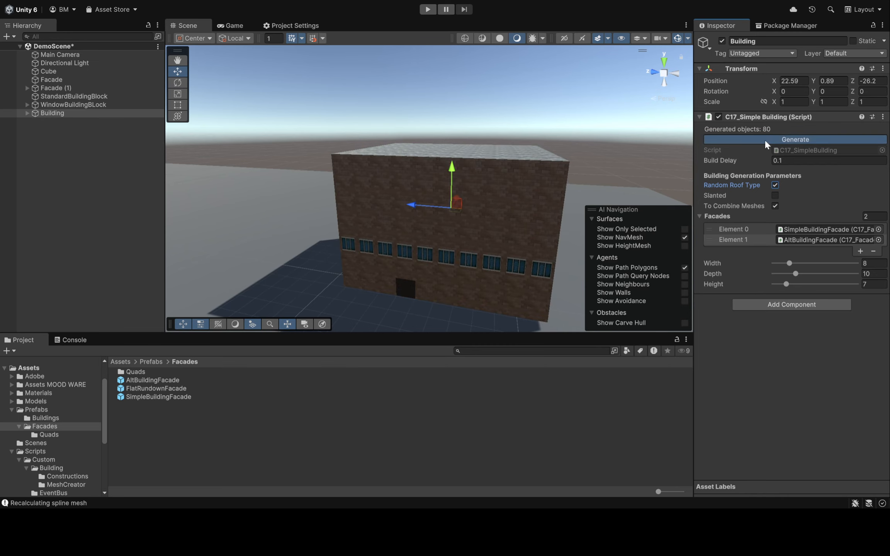
{"action": "left_click", "coordinate": [764, 139]}
{"action": "left_click", "coordinate": [764, 140]}
{"action": "left_click", "coordinate": [764, 140]}
Set the Building's width to 10 and regenerate it
{"action": "left_click_drag", "start_coordinate": [577, 134], "coordinate": [498, 124], "text": "alt"}
{"action": "key", "text": "a"}
{"action": "right_click_drag", "start_coordinate": [498, 125], "coordinate": [162, 134]}
{"action": "key", "text": "w"}
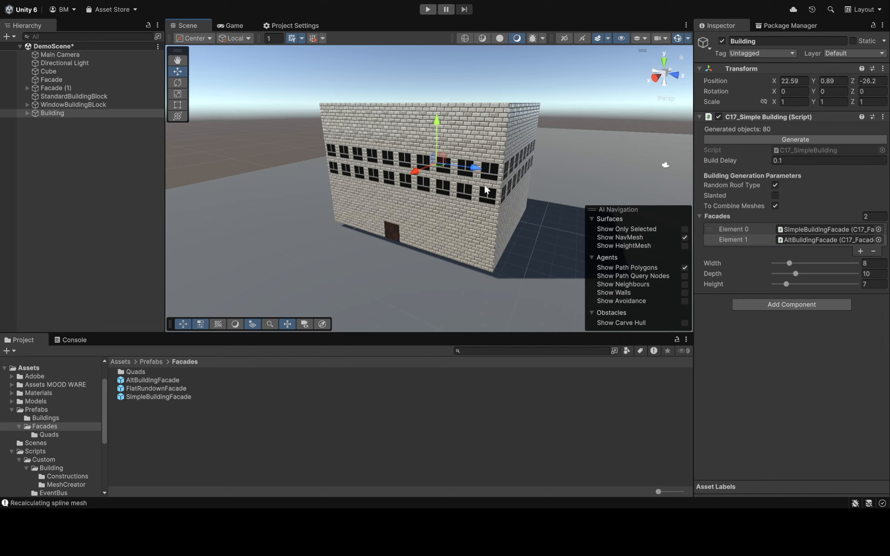
{"action": "right_click_drag", "start_coordinate": [531, 166], "coordinate": [464, 151]}
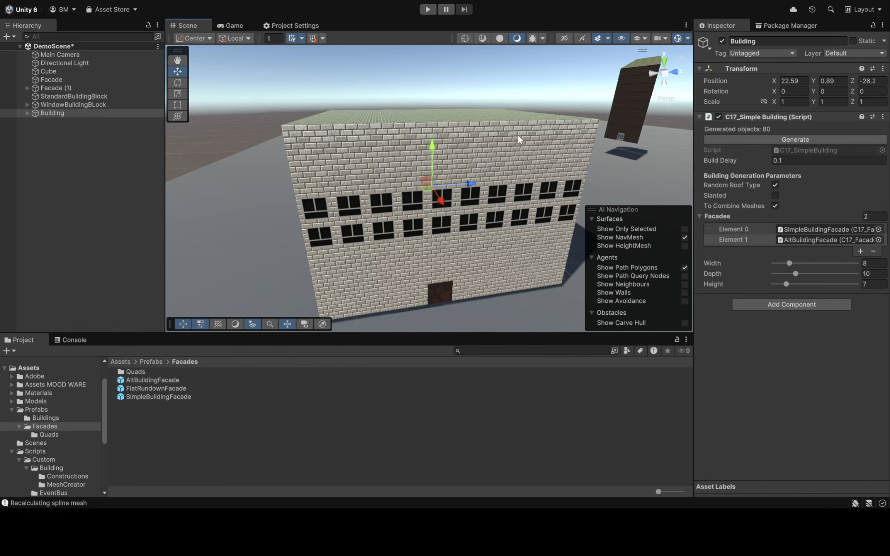
{"action": "mouse_move", "coordinate": [520, 138]}
{"action": "right_mouse_down"}
{"action": "mouse_move", "coordinate": [492, 142]}
{"action": "mouse_move", "coordinate": [524, 147]}
{"action": "right_mouse_up"}
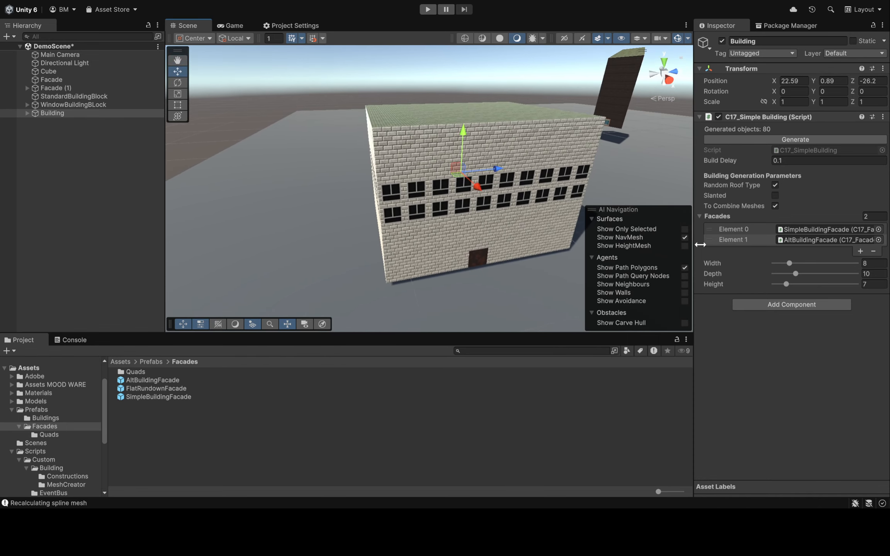
{"action": "left_click", "coordinate": [882, 264]}
{"action": "type", "text": "10"}
{"action": "right_click_drag", "start_coordinate": [542, 76], "coordinate": [547, 77]}
{"action": "left_click", "coordinate": [780, 141]}
Regenerate the 10-wide Building several more times with Random Roof Type enabled
{"action": "right_click_drag", "start_coordinate": [506, 115], "coordinate": [139, 69]}
{"action": "right_click_drag", "start_coordinate": [491, 155], "coordinate": [365, 253]}
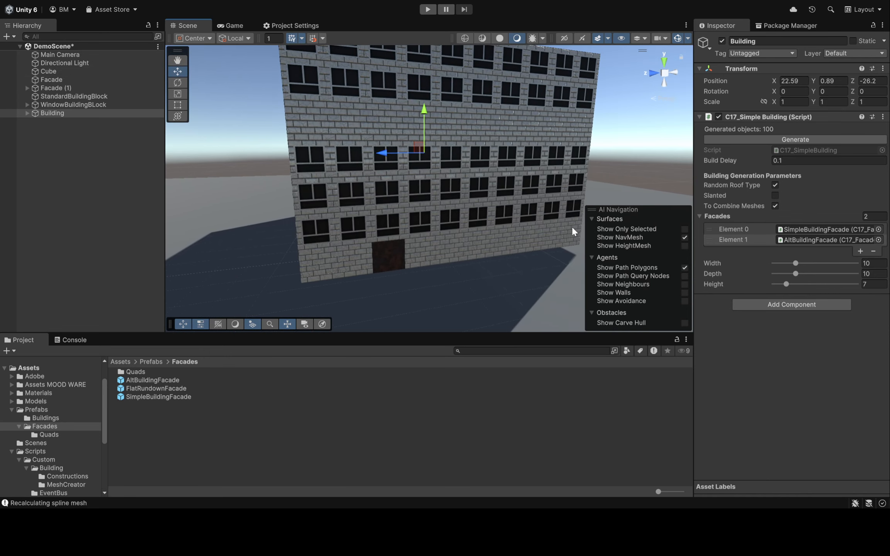
{"action": "left_click", "coordinate": [774, 195]}
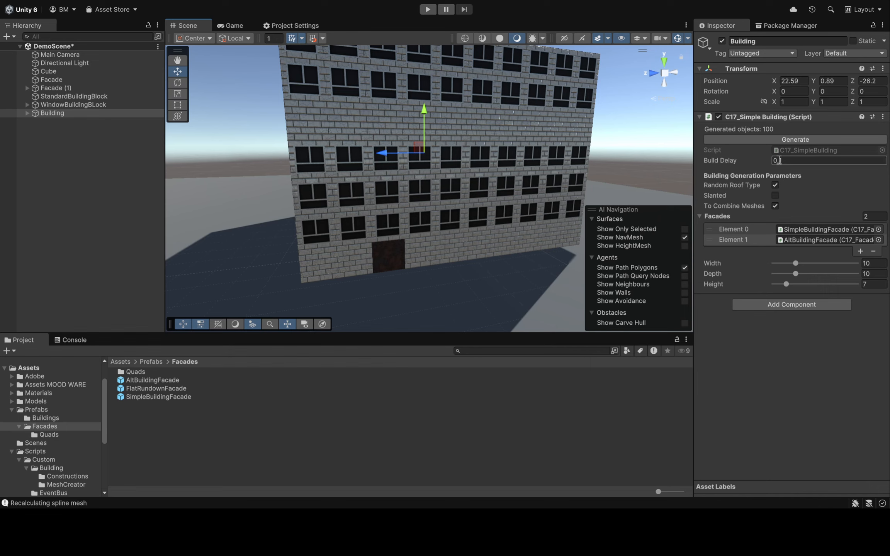
{"action": "left_click", "coordinate": [753, 138]}
{"action": "left_click", "coordinate": [754, 137]}
{"action": "left_click", "coordinate": [755, 137]}
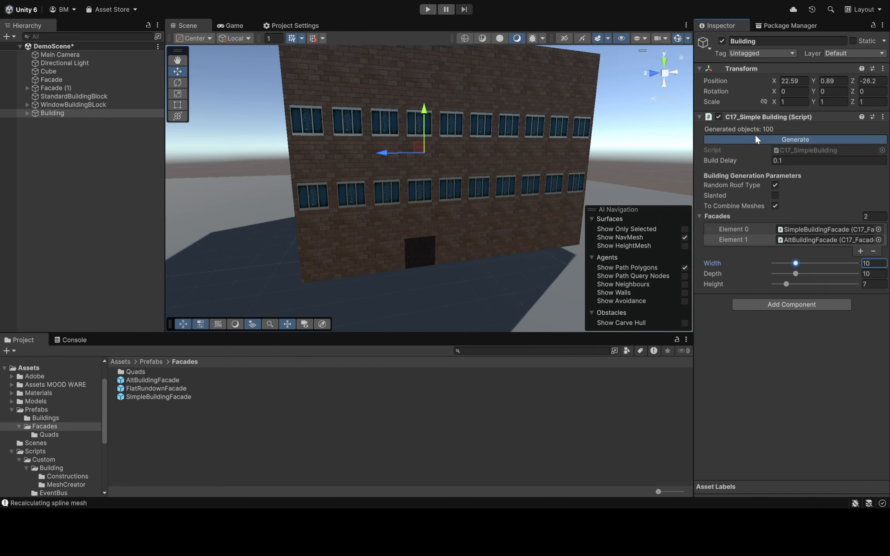
{"action": "left_click", "coordinate": [755, 137]}
{"action": "left_click", "coordinate": [755, 137]}
Inspect the generated roof, and turn off both Random Roof Type and Slanted
{"action": "key", "text": "a"}
{"action": "right_click_drag", "start_coordinate": [472, 119], "coordinate": [411, 146]}
{"action": "key", "text": "d"}
{"action": "key", "text": "w"}
{"action": "right_click_drag", "start_coordinate": [543, 164], "coordinate": [549, 178]}
{"action": "key", "text": "s"}
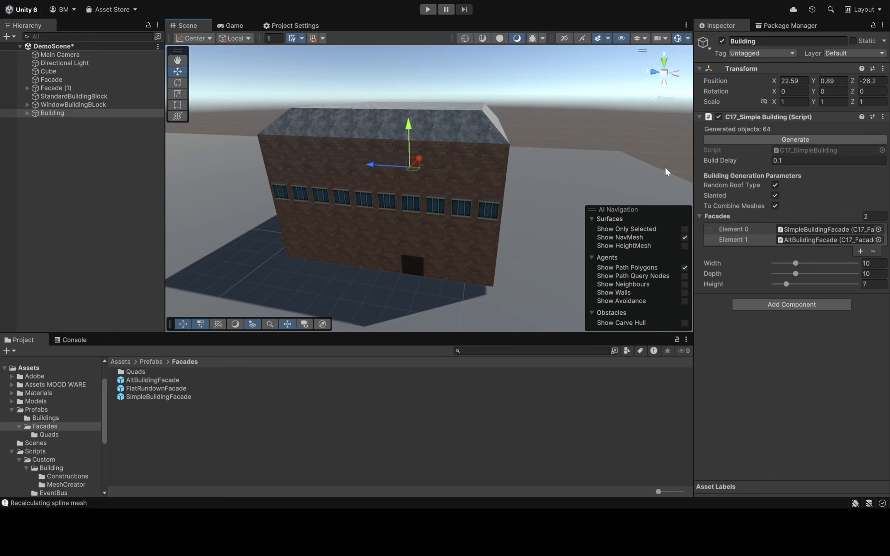
{"action": "left_click", "coordinate": [773, 196]}
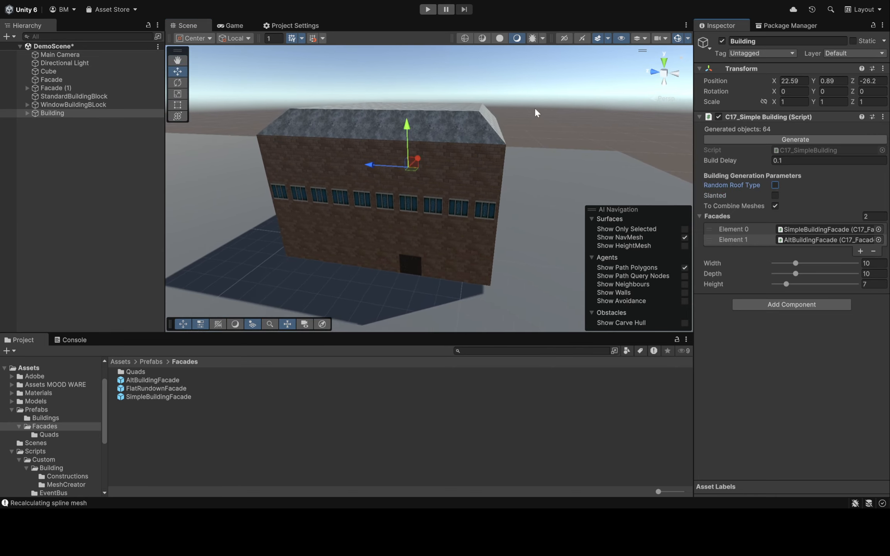
Disable To Combine Meshes on the Building and regenerate it as separate pieces
{"action": "right_click_drag", "start_coordinate": [534, 109], "coordinate": [511, 115]}
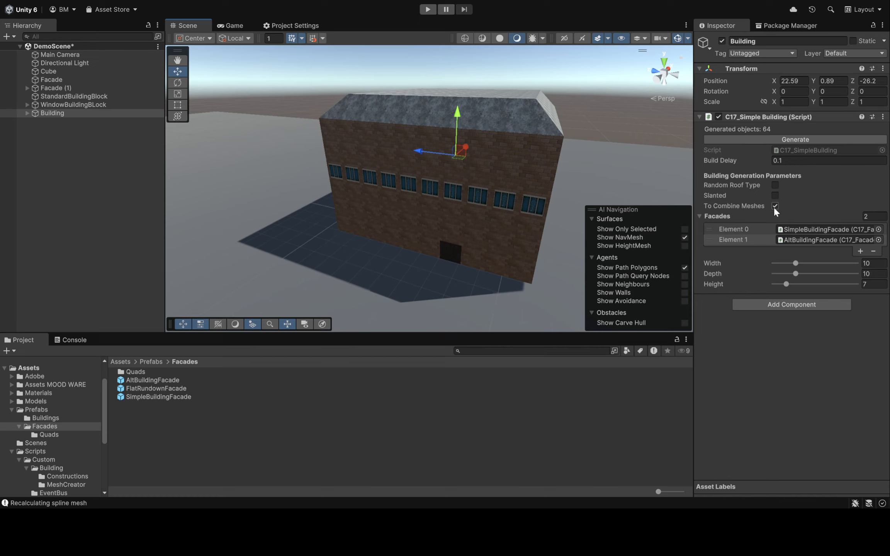
{"action": "mouse_move", "coordinate": [591, 158]}
{"action": "right_mouse_down"}
{"action": "mouse_move", "coordinate": [599, 139]}
{"action": "mouse_move", "coordinate": [599, 152]}
{"action": "right_mouse_up"}
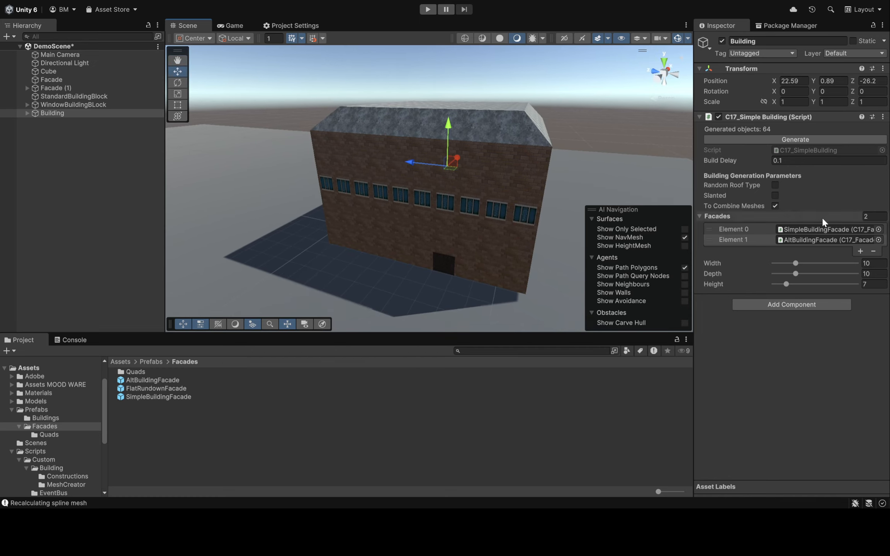
{"action": "left_click", "coordinate": [774, 205]}
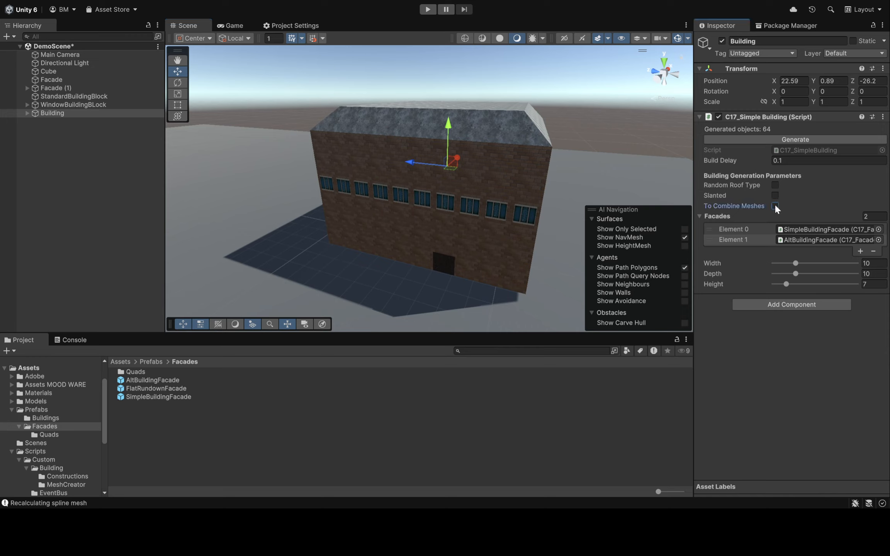
{"action": "left_click", "coordinate": [752, 139]}
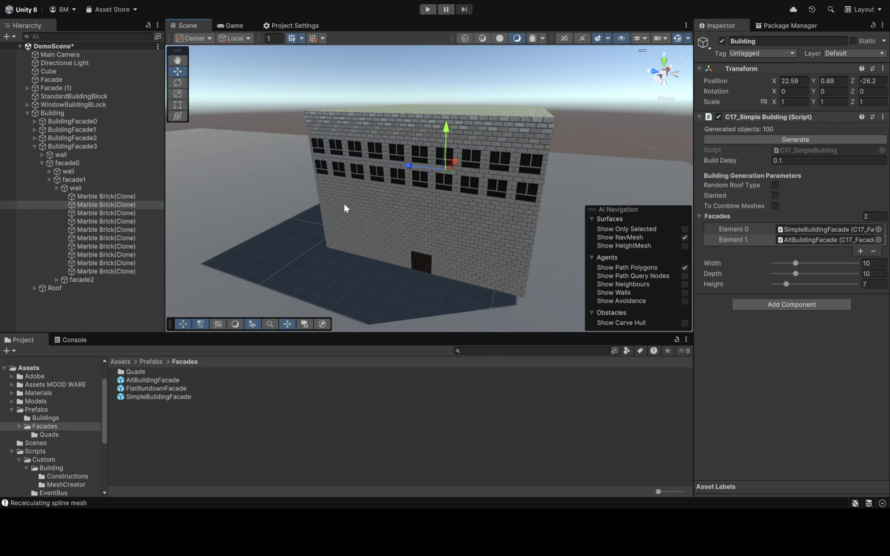
Select individual brick and window pieces on the front facade to examine them as separate objects
{"action": "left_click", "coordinate": [392, 199]}
{"action": "left_click", "coordinate": [476, 186]}
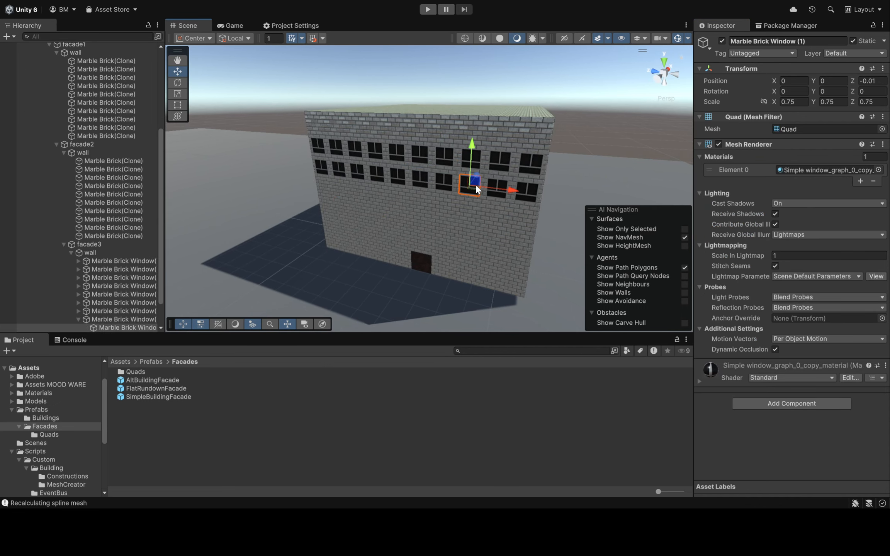
{"action": "left_click", "coordinate": [494, 126]}
{"action": "left_click", "coordinate": [436, 130]}
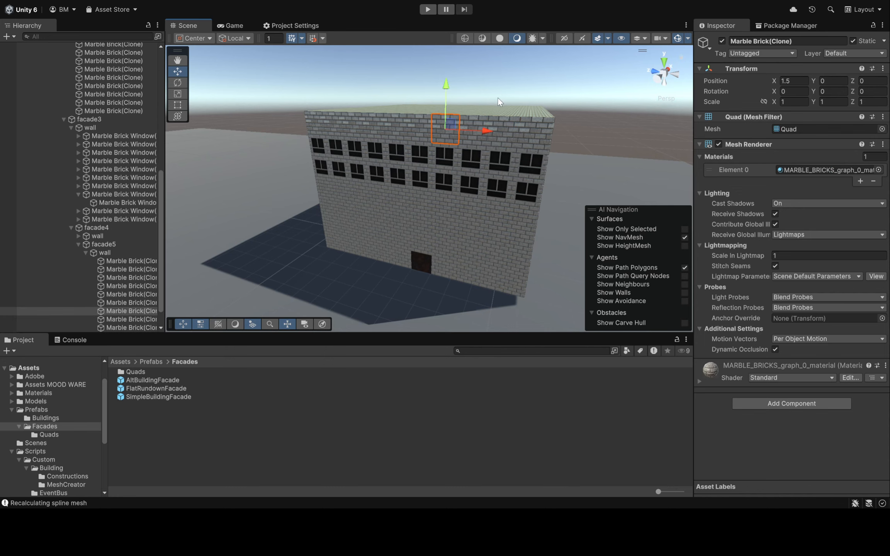
Select individual ceiling tiles across the flat roof to examine them as separate objects
{"action": "right_click_drag", "start_coordinate": [506, 101], "coordinate": [444, 159]}
{"action": "left_click", "coordinate": [420, 187]}
{"action": "left_click", "coordinate": [484, 149]}
{"action": "left_click", "coordinate": [485, 152]}
{"action": "left_click", "coordinate": [473, 189]}
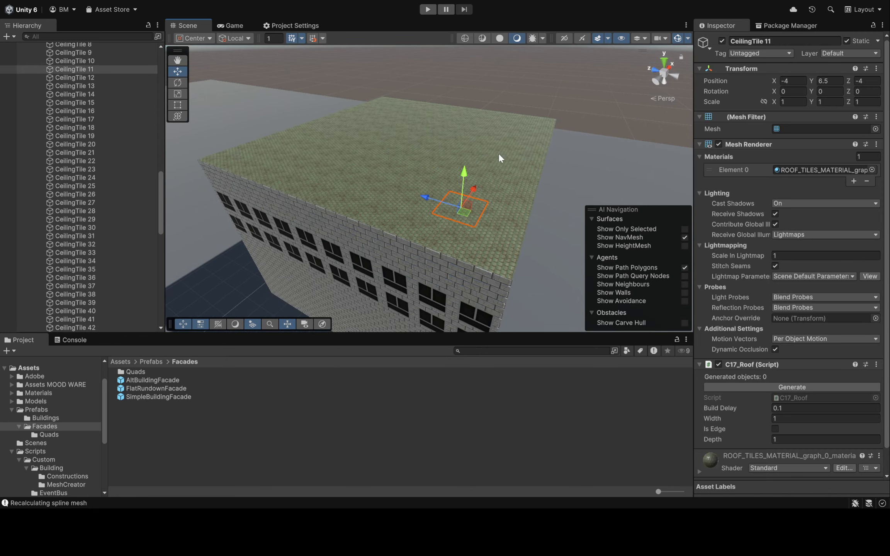
{"action": "left_click", "coordinate": [392, 147]}
{"action": "left_click", "coordinate": [317, 143]}
{"action": "left_click", "coordinate": [278, 159]}
{"action": "key", "text": "d"}
{"action": "right_click_drag", "start_coordinate": [462, 124], "coordinate": [328, 143]}
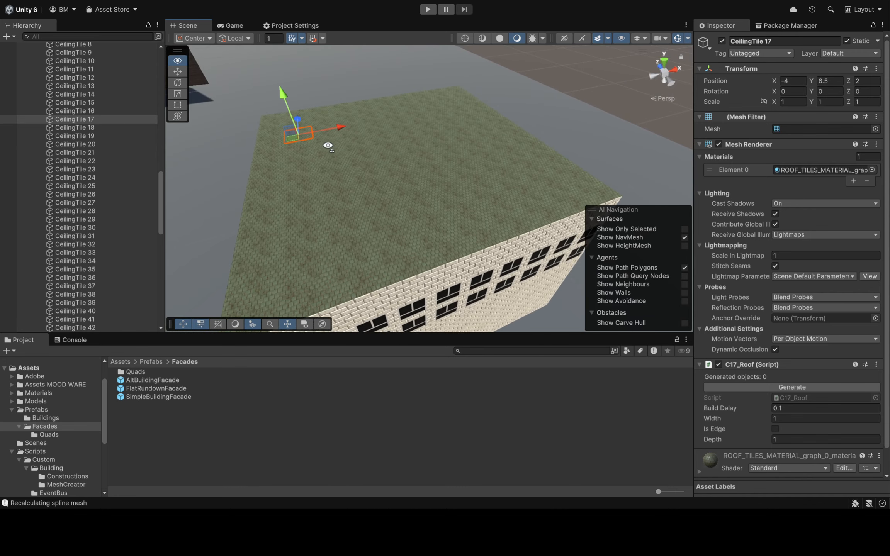
{"action": "left_click", "coordinate": [438, 183]}
{"action": "left_click", "coordinate": [506, 206]}
{"action": "key", "text": "d"}
{"action": "mouse_move", "coordinate": [537, 136]}
{"action": "right_mouse_down"}
{"action": "mouse_move", "coordinate": [479, 135]}
{"action": "mouse_move", "coordinate": [489, 122]}
{"action": "mouse_move", "coordinate": [672, 97]}
{"action": "mouse_move", "coordinate": [698, 71]}
{"action": "right_mouse_up"}
{"action": "left_click", "coordinate": [486, 146]}
Select the Building, enable To Combine Meshes again, and regenerate it
{"action": "key", "text": "a"}
{"action": "scroll", "coordinate": [100, 202], "scroll_direction": "up", "scroll_amount": 20}
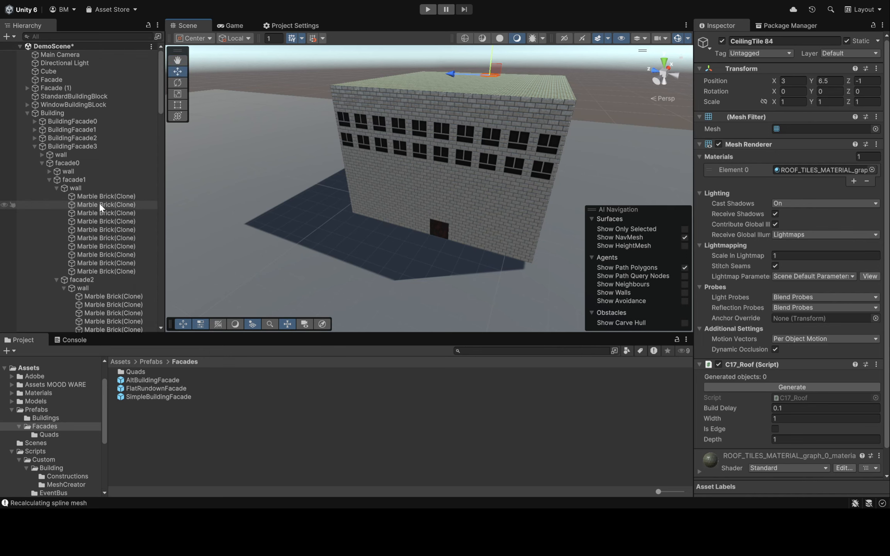
{"action": "left_click", "coordinate": [79, 114]}
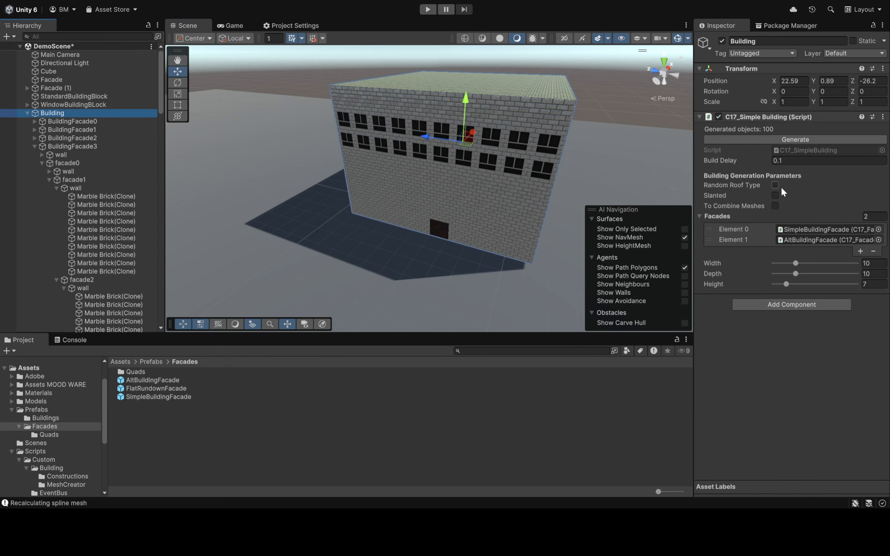
{"action": "left_click", "coordinate": [774, 206]}
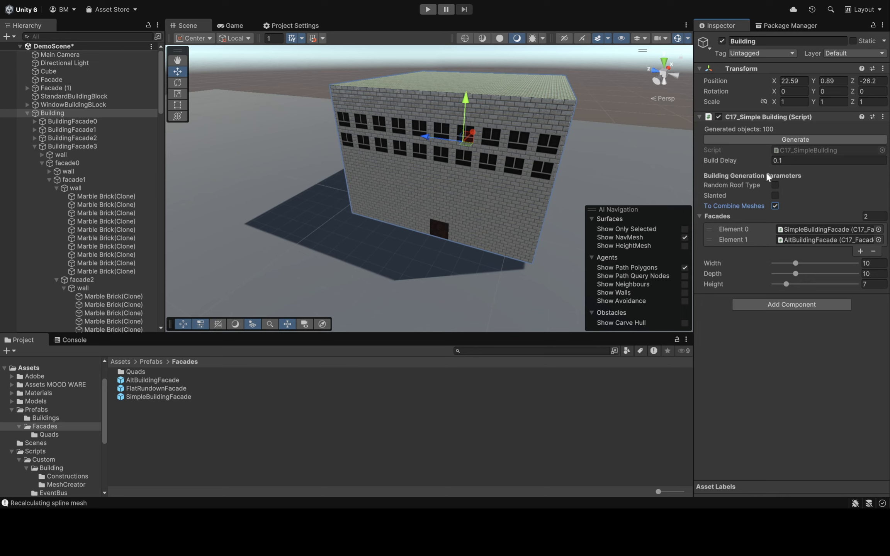
{"action": "left_click", "coordinate": [759, 140]}
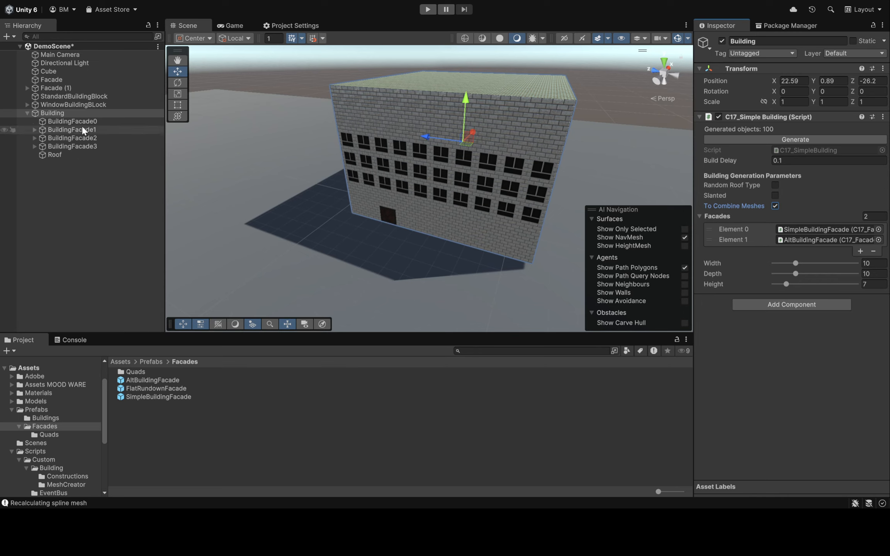
Examine the wall and facade0 children inside BuildingFacade1, and collapse the Building hierarchy
{"action": "left_click", "coordinate": [35, 130]}
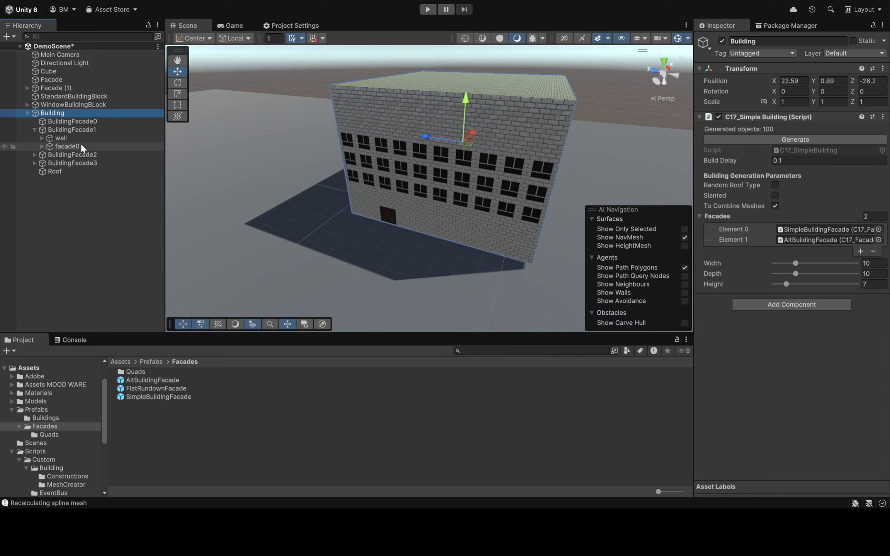
{"action": "left_click", "coordinate": [41, 145]}
{"action": "left_click", "coordinate": [40, 137]}
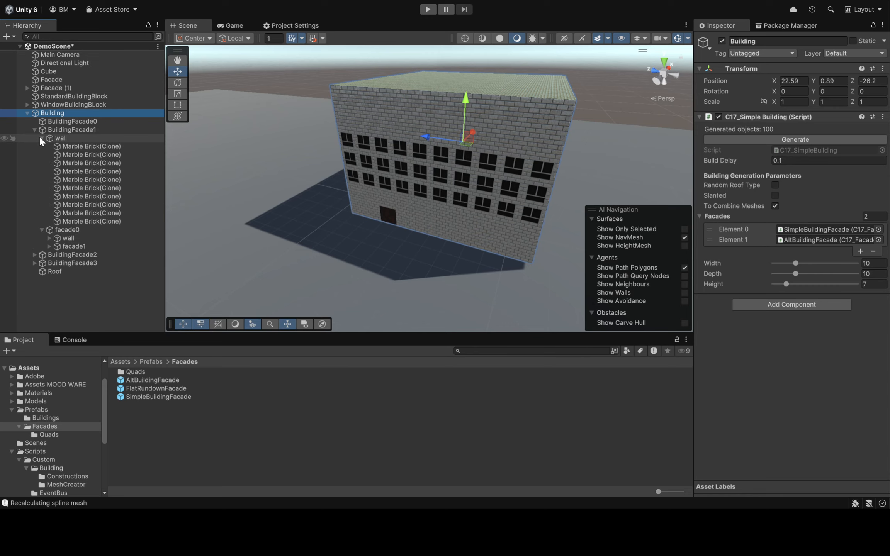
{"action": "left_click", "coordinate": [40, 136]}
{"action": "left_click", "coordinate": [34, 130]}
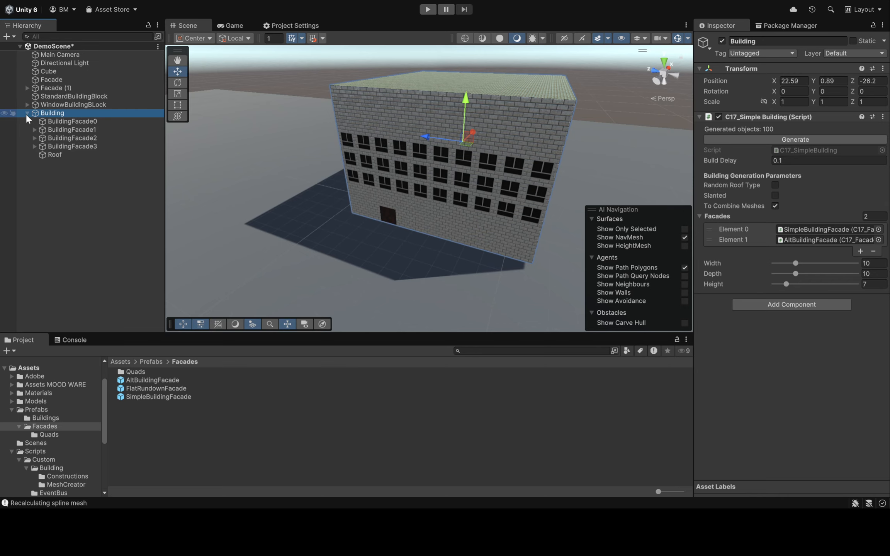
{"action": "left_click", "coordinate": [27, 113]}
Regenerate the Building once more with combined meshes and view the resulting front facade
{"action": "left_click_drag", "start_coordinate": [349, 104], "coordinate": [563, 136], "text": "alt"}
{"action": "left_click", "coordinate": [775, 138]}
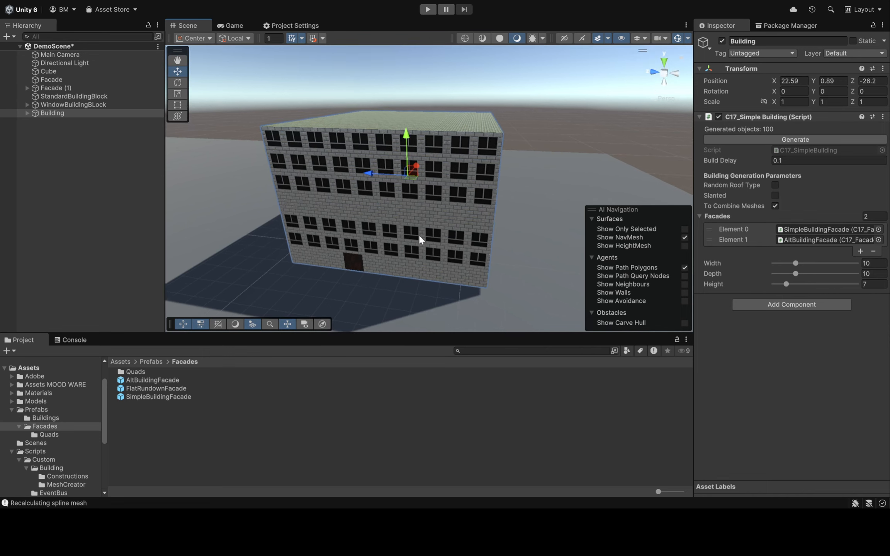
{"action": "left_click_drag", "start_coordinate": [482, 191], "coordinate": [464, 187], "text": "alt"}
Create an empty GameObject at the root of DemoScene and reset its Transform
{"action": "left_click", "coordinate": [47, 162]}
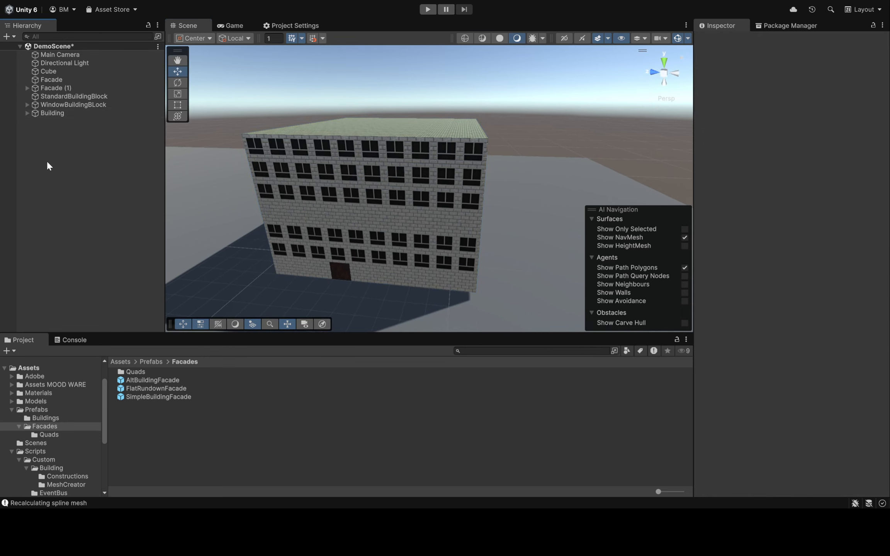
{"action": "key", "text": "ctrl+shift+n"}
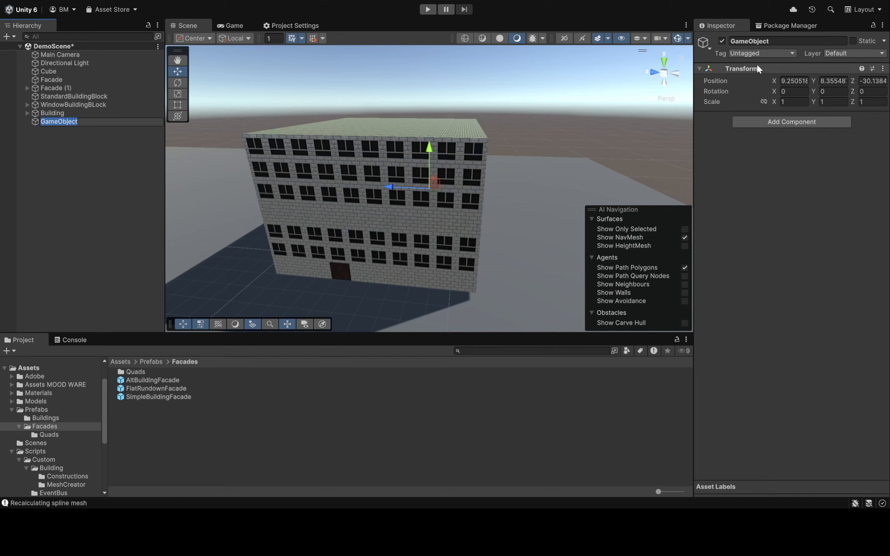
{"action": "left_click", "coordinate": [731, 69]}
{"action": "left_click", "coordinate": [761, 76]}
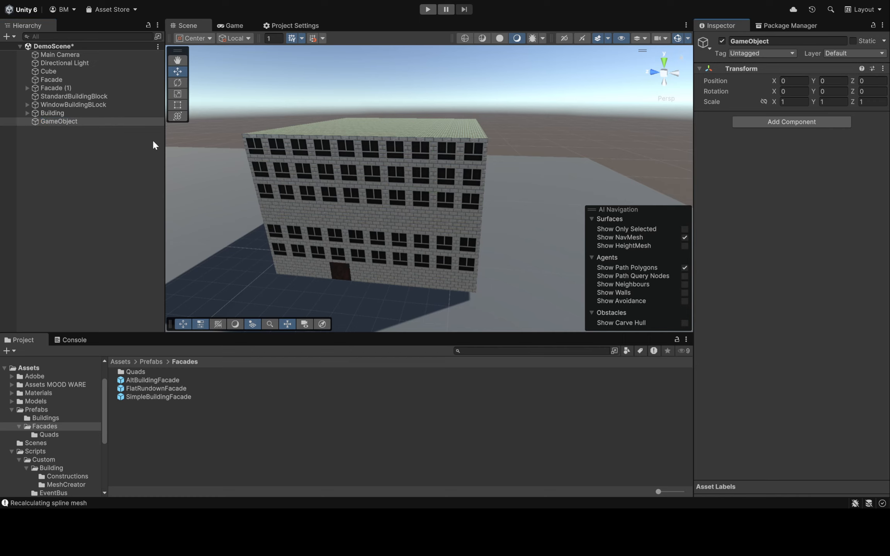
Move the new GameObject to an open area of the ground at X -5.12, Y 2, Z -28.05
{"action": "right_click_drag", "start_coordinate": [457, 124], "coordinate": [281, 162]}
{"action": "key", "text": "s"}
{"action": "left_click_drag", "start_coordinate": [281, 142], "coordinate": [267, 307]}
{"action": "right_click_drag", "start_coordinate": [444, 147], "coordinate": [315, 205]}
{"action": "left_click_drag", "start_coordinate": [458, 193], "coordinate": [328, 170]}
{"action": "right_click_drag", "start_coordinate": [556, 222], "coordinate": [529, 171]}
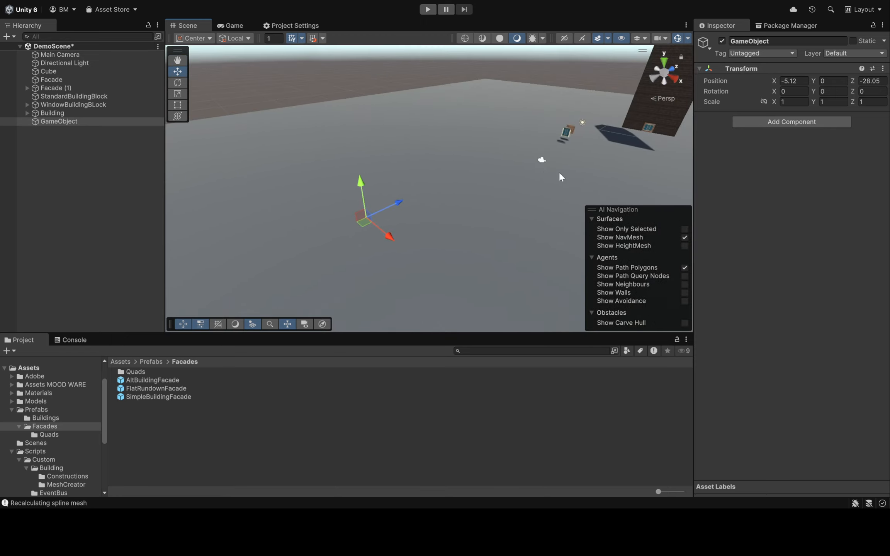
{"action": "right_click_drag", "start_coordinate": [508, 228], "coordinate": [559, 225]}
{"action": "left_click", "coordinate": [834, 81]}
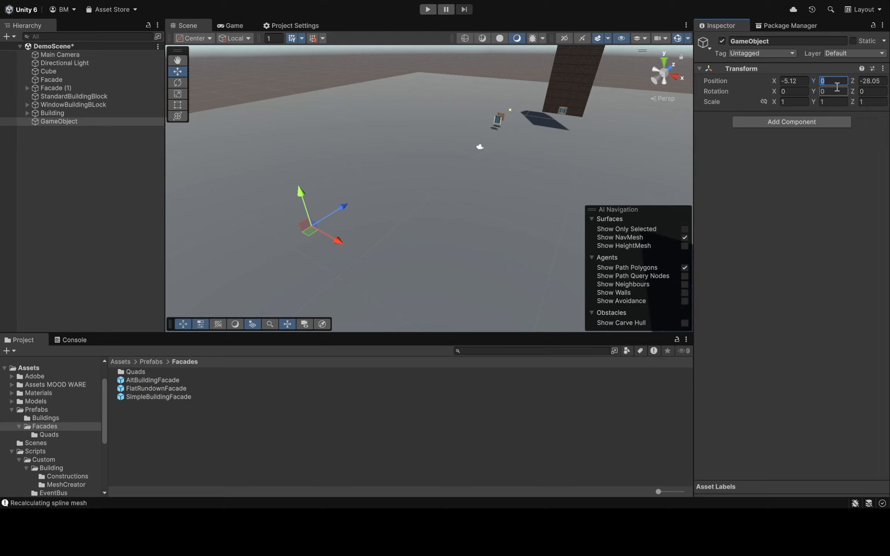
{"action": "type", "text": "2"}
{"action": "right_click_drag", "start_coordinate": [457, 200], "coordinate": [409, 195]}
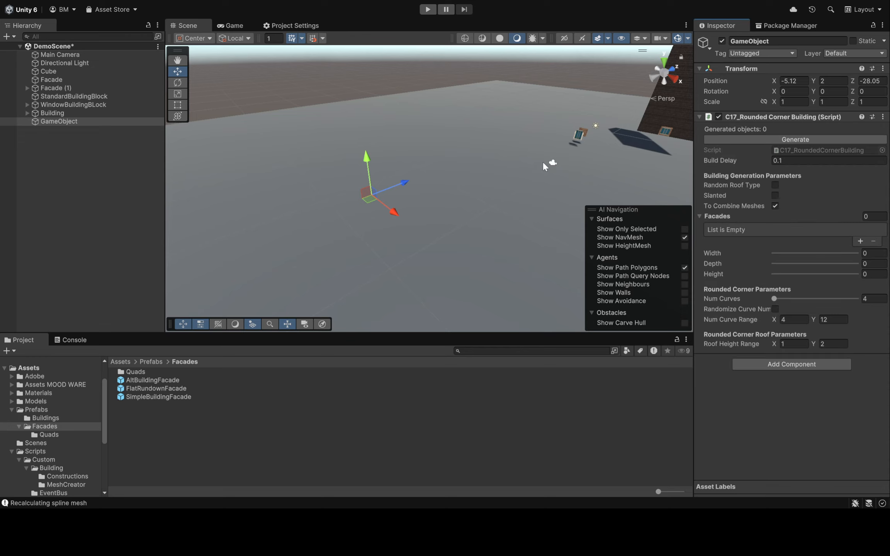
Attach the C17_RoundedCornerBuilding script to GameObject and fill its Facades list with AltBuildingFacade and SimpleBuildingFacade
{"action": "right_click_drag", "start_coordinate": [544, 166], "coordinate": [390, 120]}
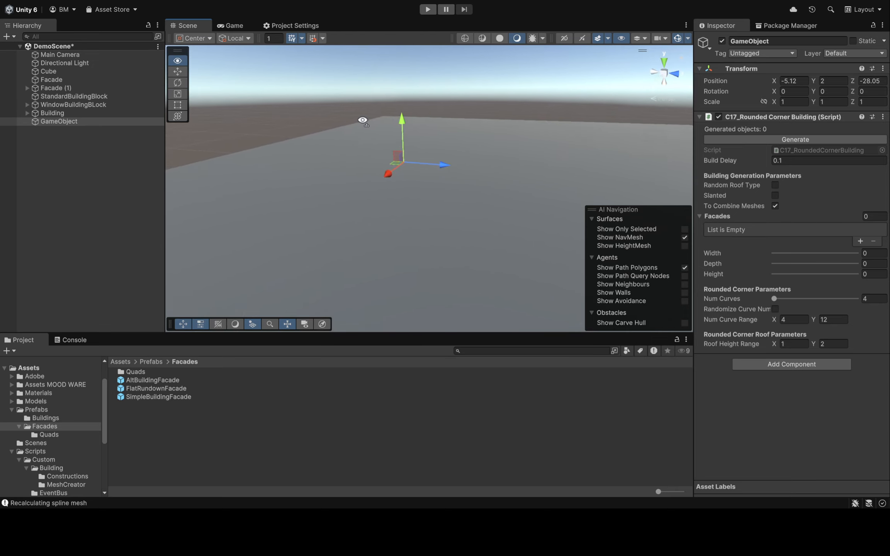
{"action": "left_click", "coordinate": [860, 241]}
{"action": "left_click", "coordinate": [861, 241]}
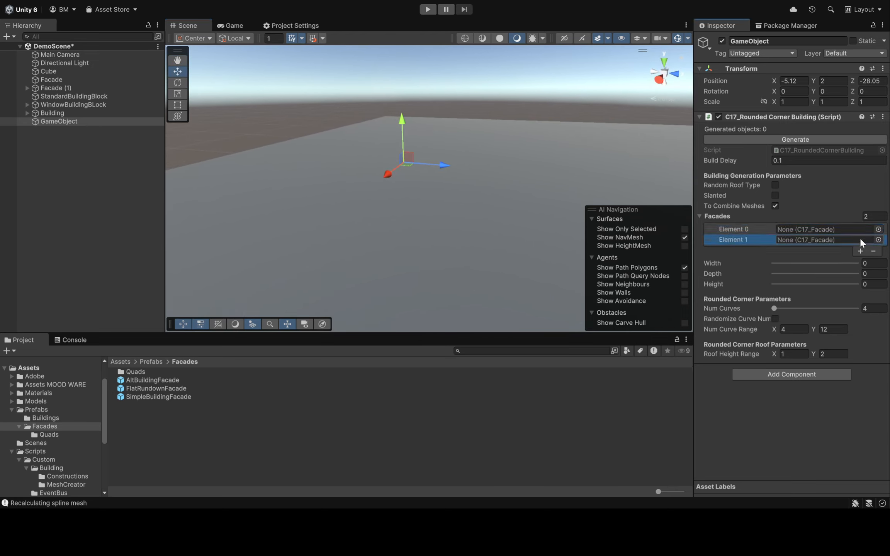
{"action": "left_click_drag", "start_coordinate": [149, 380], "coordinate": [786, 230]}
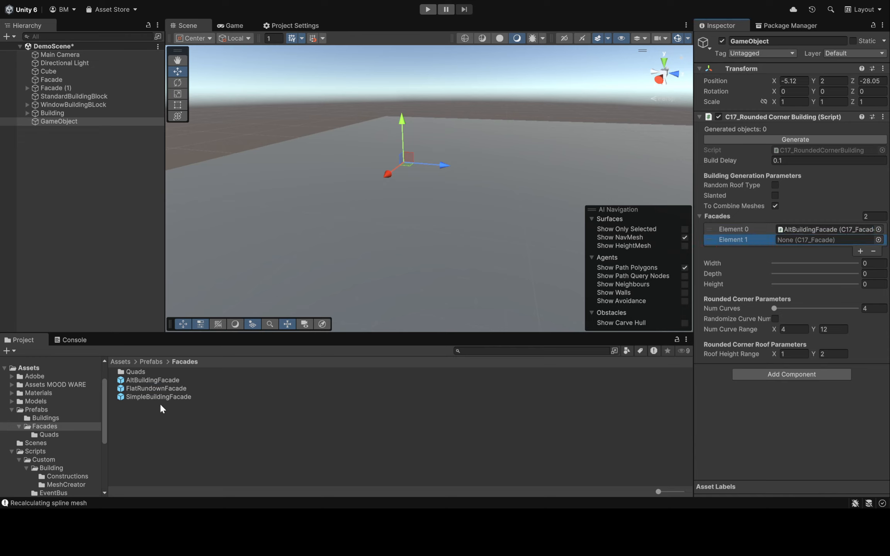
{"action": "left_click_drag", "start_coordinate": [146, 400], "coordinate": [796, 244]}
{"action": "left_click_drag", "start_coordinate": [348, 185], "coordinate": [442, 177], "text": "alt"}
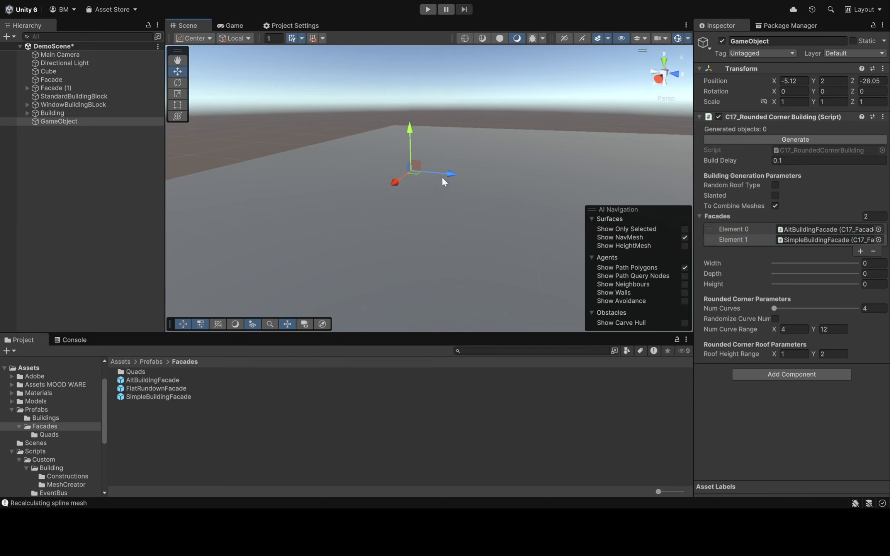
Set the rounded corner building to width 6, depth 7 and height 9, generate it, and view its corner tower
{"action": "left_click", "coordinate": [783, 263]}
{"action": "left_click", "coordinate": [786, 273]}
{"action": "left_click", "coordinate": [793, 284]}
{"action": "left_click", "coordinate": [759, 138]}
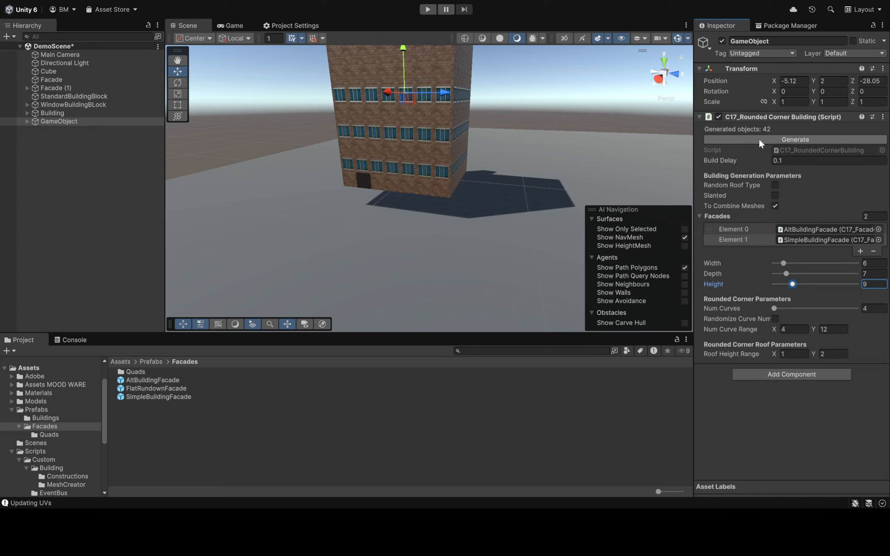
{"action": "left_click_drag", "start_coordinate": [491, 216], "coordinate": [543, 179], "text": "alt"}
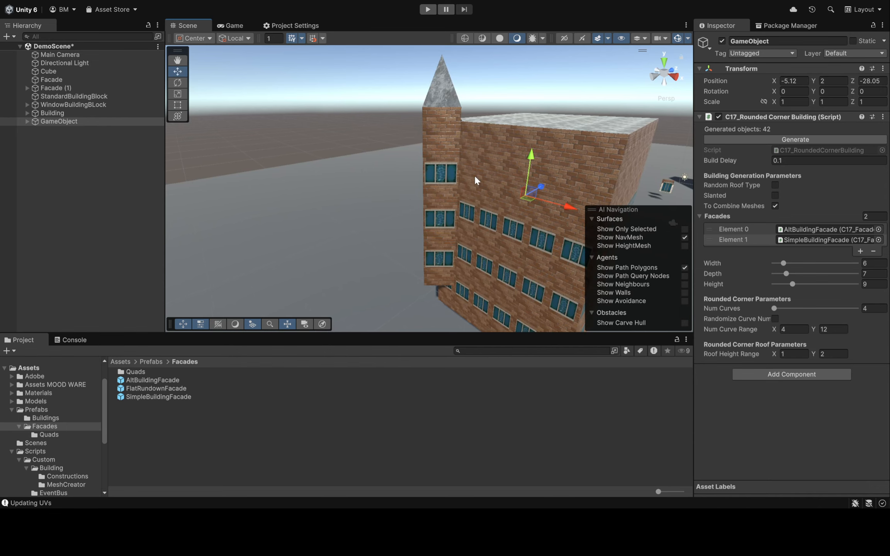
{"action": "left_click_drag", "start_coordinate": [498, 92], "coordinate": [423, 126], "text": "alt"}
{"action": "right_click_drag", "start_coordinate": [516, 79], "coordinate": [515, 128]}
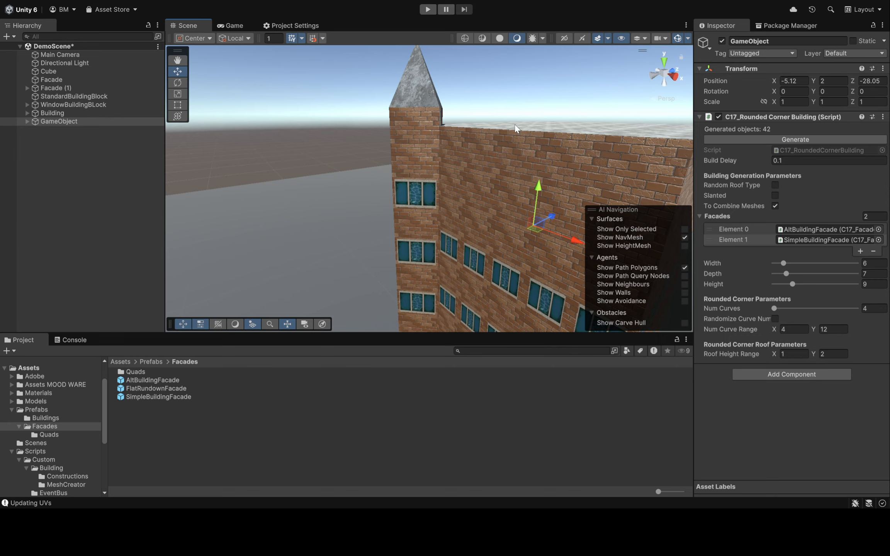
{"action": "right_click_drag", "start_coordinate": [503, 101], "coordinate": [525, 212]}
Enable Random Roof Type and regenerate the rounded corner building repeatedly to produce varied roofs, facades and tower positions
{"action": "left_click", "coordinate": [774, 185]}
{"action": "right_click_drag", "start_coordinate": [535, 103], "coordinate": [394, 102]}
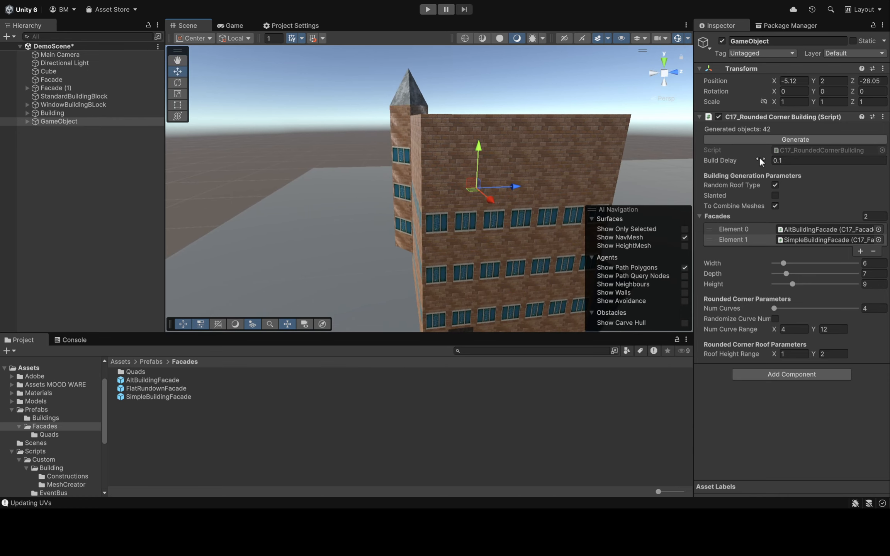
{"action": "left_click", "coordinate": [756, 139]}
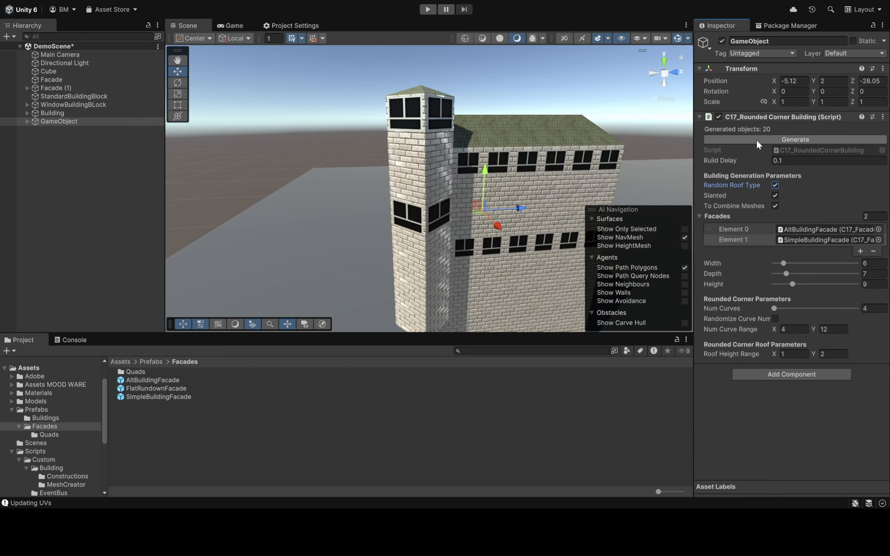
{"action": "left_click", "coordinate": [756, 139]}
{"action": "left_click", "coordinate": [756, 140]}
{"action": "left_click", "coordinate": [756, 139]}
{"action": "left_click", "coordinate": [756, 139]}
{"action": "left_click", "coordinate": [756, 139]}
{"action": "left_click", "coordinate": [756, 139]}
{"action": "left_click", "coordinate": [756, 139]}
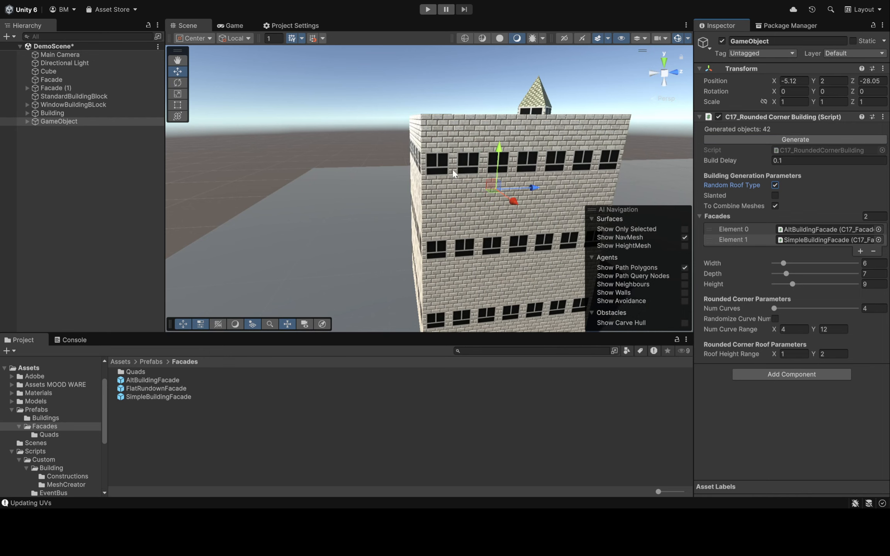
{"action": "left_click", "coordinate": [765, 138]}
{"action": "left_click", "coordinate": [766, 139]}
{"action": "left_click", "coordinate": [766, 140]}
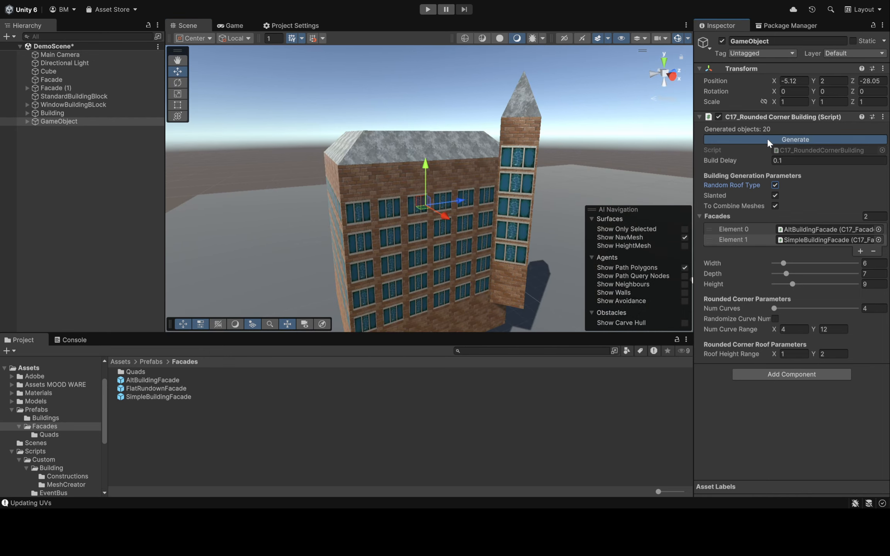
{"action": "left_click", "coordinate": [767, 138]}
{"action": "left_click", "coordinate": [767, 137]}
{"action": "left_click", "coordinate": [767, 138]}
{"action": "left_click", "coordinate": [767, 137]}
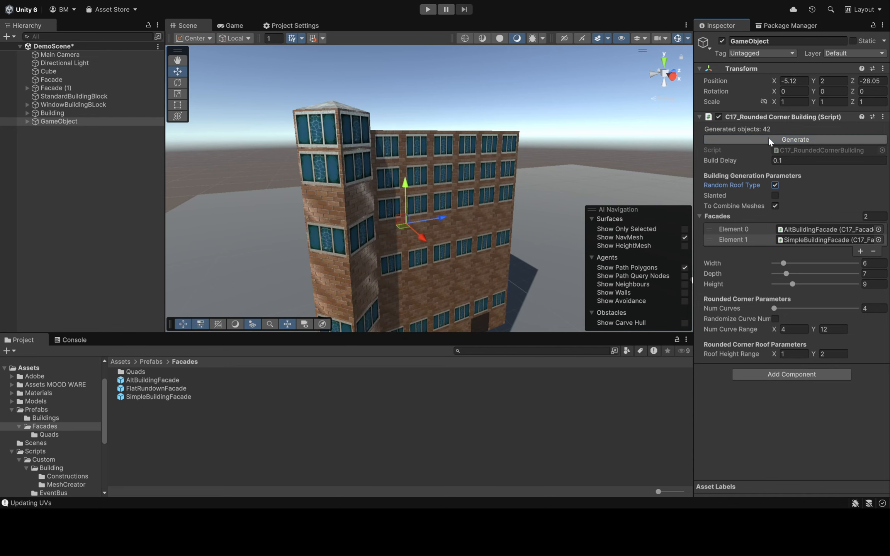
{"action": "left_click", "coordinate": [767, 137]}
{"action": "left_click", "coordinate": [768, 137]}
Generate one more random-roof variant and view the building and its corner tower from several sides
{"action": "key", "text": "a"}
{"action": "right_click_drag", "start_coordinate": [530, 145], "coordinate": [567, 121]}
{"action": "key", "text": "a"}
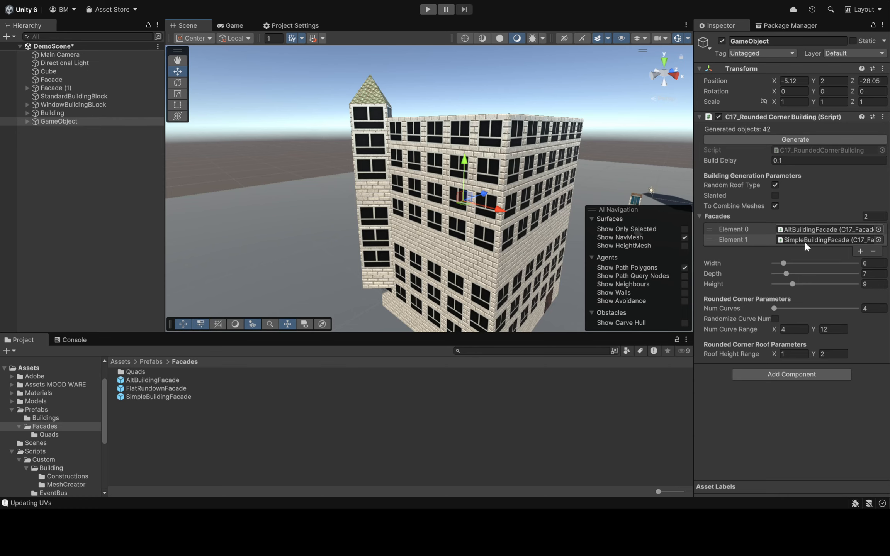
{"action": "left_click", "coordinate": [765, 139]}
{"action": "right_click_drag", "start_coordinate": [555, 150], "coordinate": [506, 146]}
{"action": "key", "text": "w"}
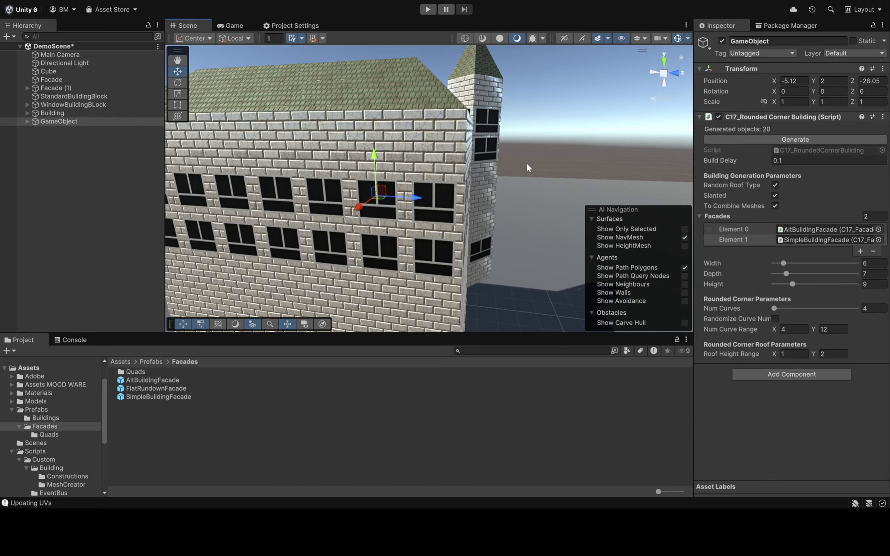
{"action": "key", "text": "s"}
{"action": "right_click_drag", "start_coordinate": [521, 200], "coordinate": [515, 208]}
Set Num Curves to 6 and regenerate the building several times
{"action": "left_click_drag", "start_coordinate": [774, 309], "coordinate": [784, 308]}
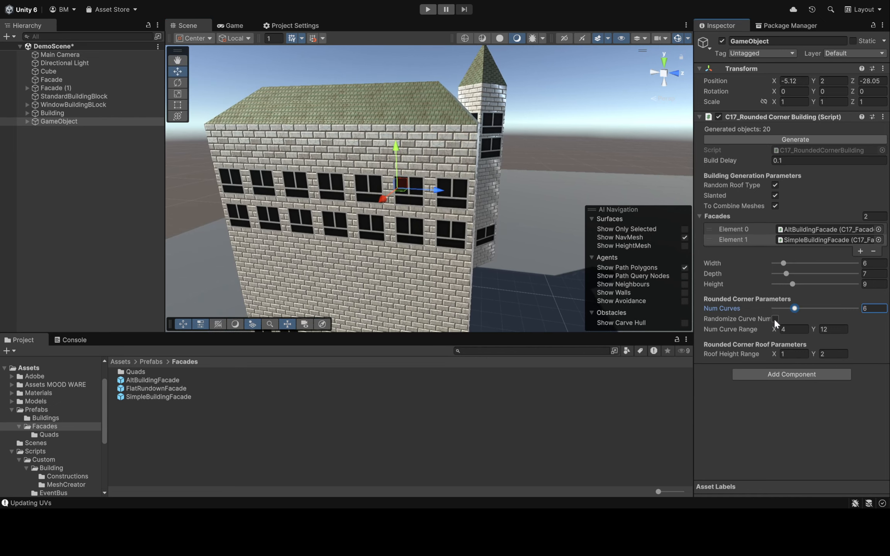
{"action": "right_click_drag", "start_coordinate": [520, 210], "coordinate": [579, 157]}
{"action": "left_click", "coordinate": [783, 138]}
{"action": "left_click", "coordinate": [783, 137]}
{"action": "left_click", "coordinate": [783, 138]}
{"action": "left_click", "coordinate": [783, 137]}
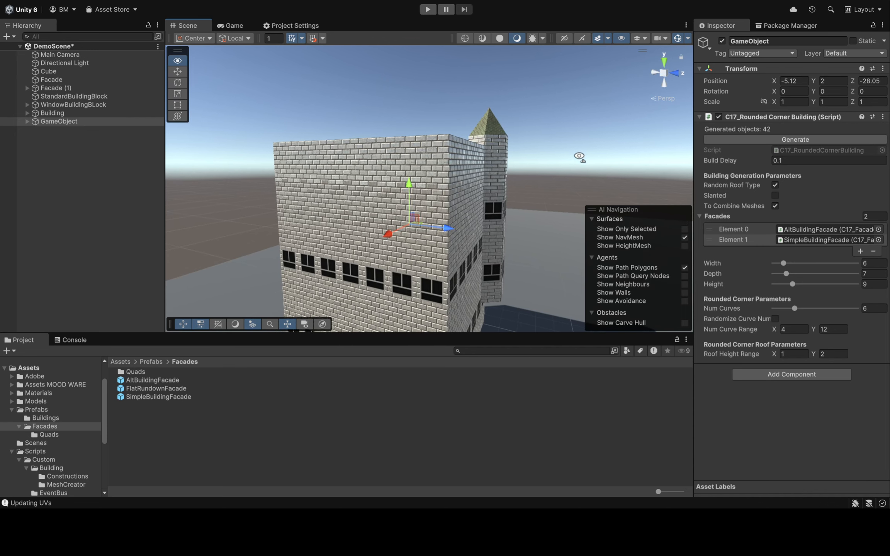
Enable Randomize Curve Num, set the Num Curve Range minimum to 6, and regenerate the building several times
{"action": "left_click", "coordinate": [774, 319]}
{"action": "left_click", "coordinate": [792, 329]}
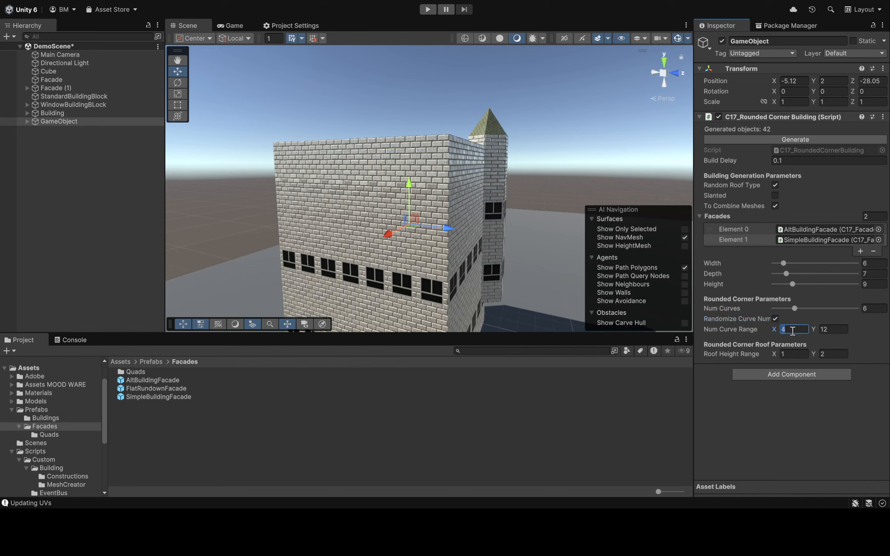
{"action": "left_click", "coordinate": [788, 142]}
{"action": "left_click", "coordinate": [788, 142]}
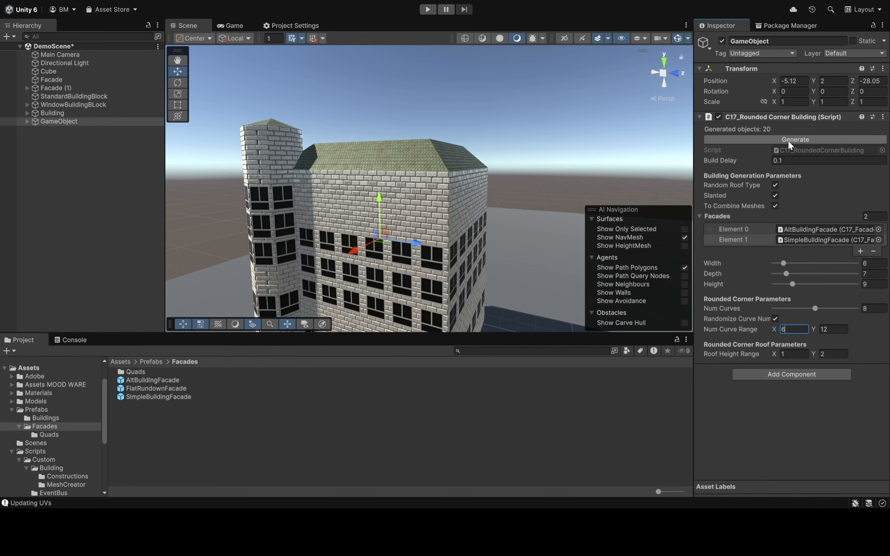
{"action": "left_click", "coordinate": [788, 141]}
{"action": "left_click", "coordinate": [788, 141]}
{"action": "left_click", "coordinate": [788, 142]}
Regenerate the building once with a randomized curve count and examine the corner tower and its conical roof
{"action": "key", "text": "w"}
{"action": "right_click_drag", "start_coordinate": [500, 194], "coordinate": [428, 233]}
{"action": "key", "text": "s"}
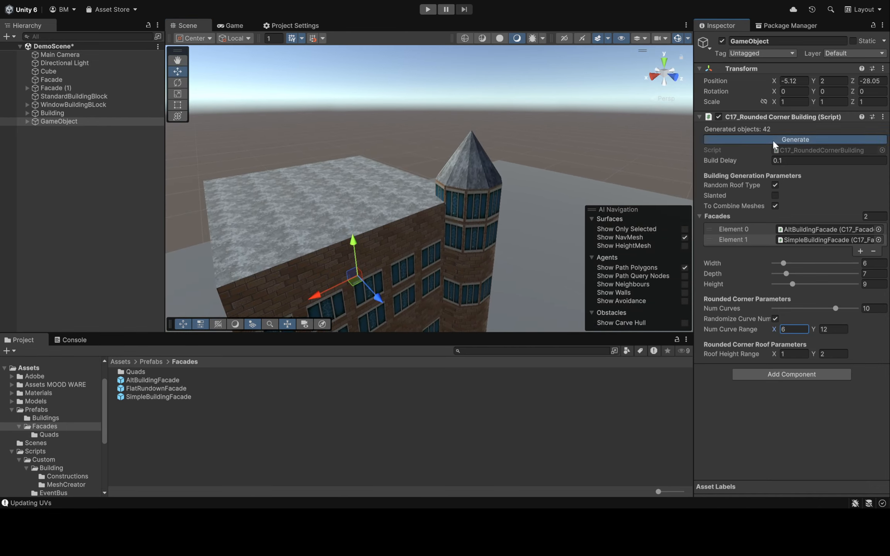
{"action": "left_click", "coordinate": [772, 142]}
{"action": "right_click_drag", "start_coordinate": [513, 154], "coordinate": [461, 154]}
{"action": "key", "text": "d"}
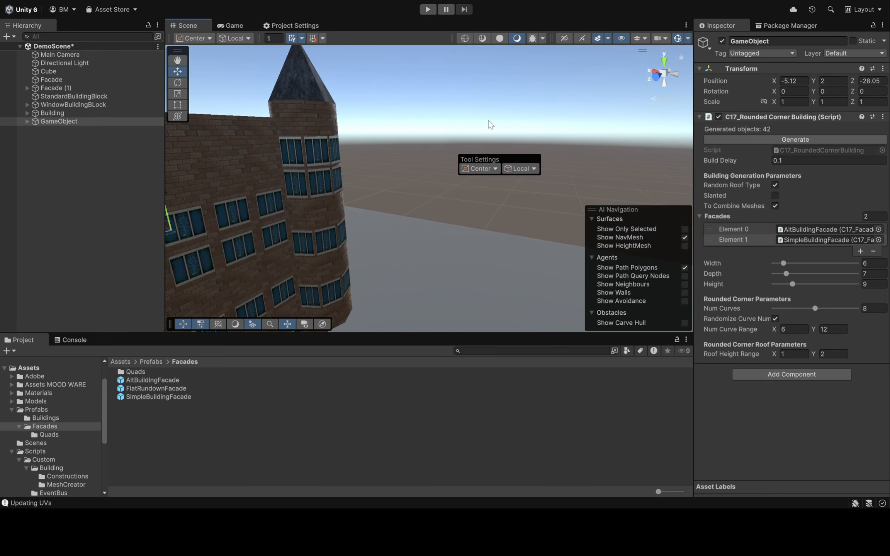
{"action": "right_click_drag", "start_coordinate": [490, 124], "coordinate": [392, 112]}
{"action": "right_click_drag", "start_coordinate": [536, 154], "coordinate": [485, 144]}
{"action": "right_click_drag", "start_coordinate": [524, 111], "coordinate": [566, 131]}
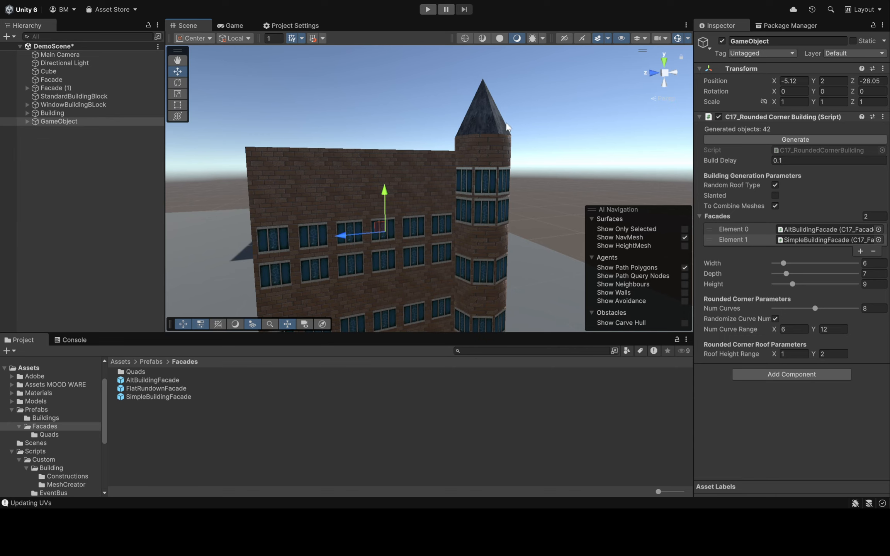
Set the Roof Height Range to 0 and 3, regenerate the building, and view the tower roof
{"action": "right_click_drag", "start_coordinate": [562, 179], "coordinate": [558, 190]}
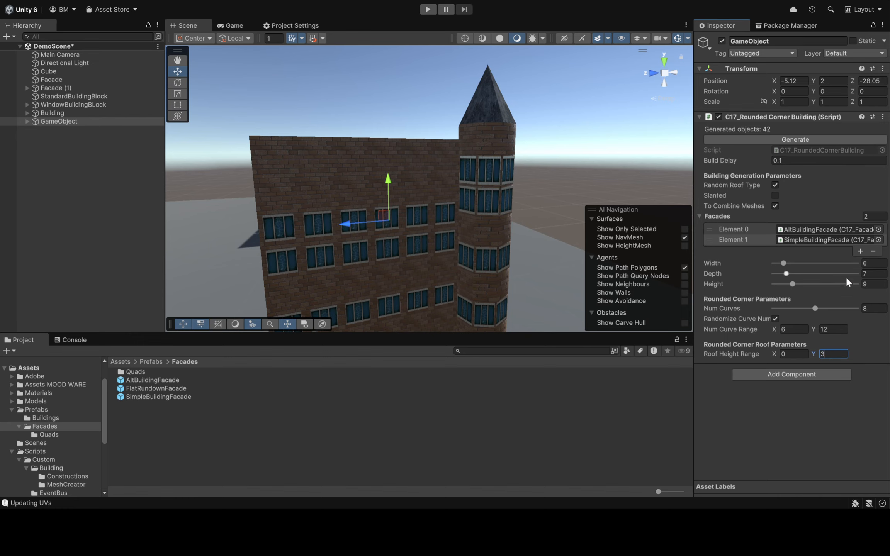
{"action": "left_click", "coordinate": [778, 141]}
{"action": "right_click_drag", "start_coordinate": [540, 211], "coordinate": [409, 172]}
{"action": "key", "text": "d"}
{"action": "left_click", "coordinate": [817, 139]}
{"action": "left_click", "coordinate": [549, 166]}
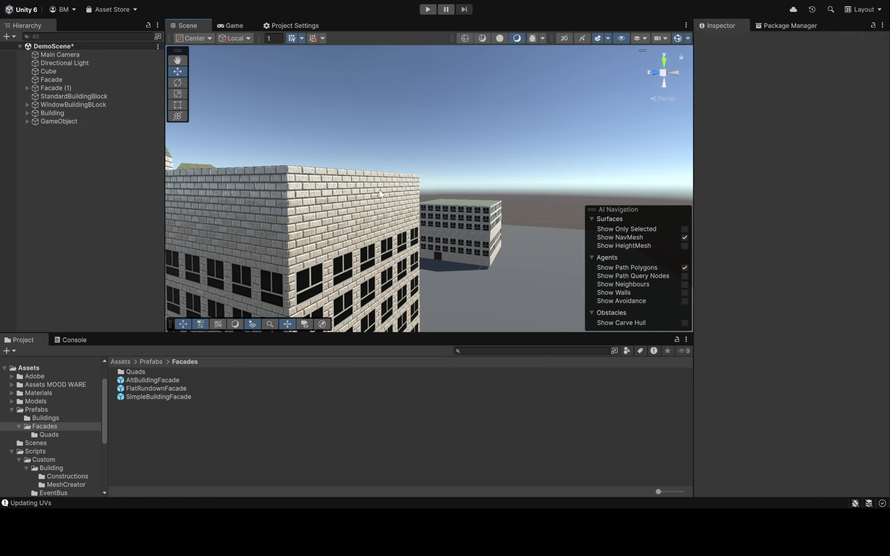
{"action": "key", "text": "d"}
{"action": "right_click_drag", "start_coordinate": [533, 216], "coordinate": [477, 232]}
Select GameObject, frame it in the scene, and regenerate it repeatedly to compare different tower roof heights
{"action": "left_click", "coordinate": [84, 123]}
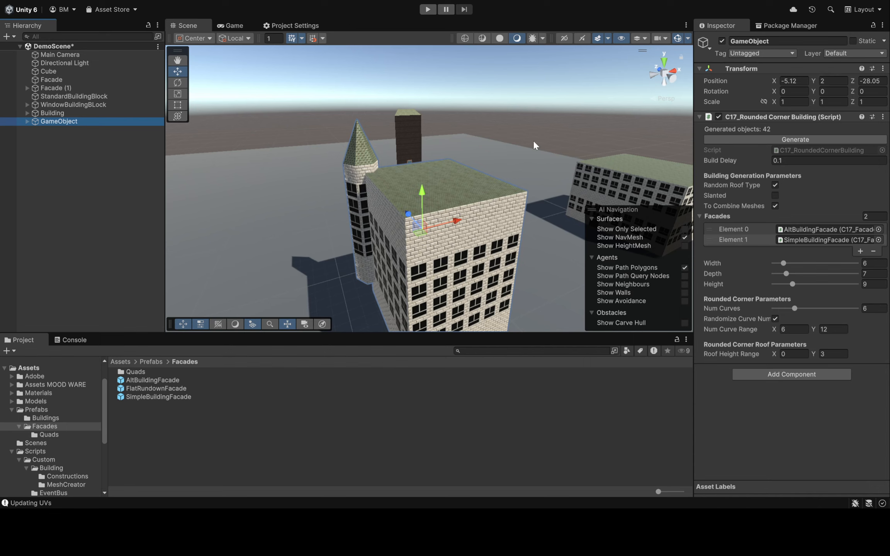
{"action": "key", "text": "f"}
{"action": "left_click", "coordinate": [791, 139]}
{"action": "left_click", "coordinate": [790, 139]}
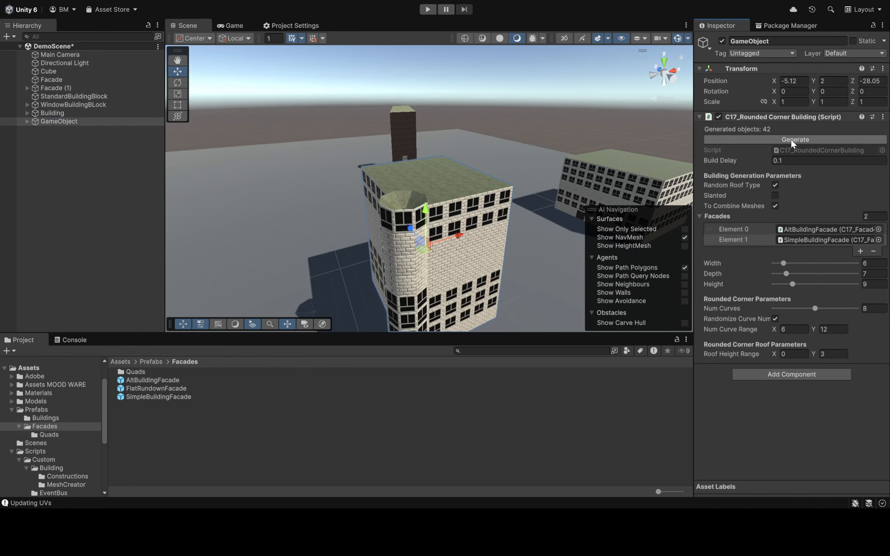
{"action": "left_click", "coordinate": [791, 139]}
{"action": "left_click", "coordinate": [790, 139]}
{"action": "left_click", "coordinate": [790, 139]}
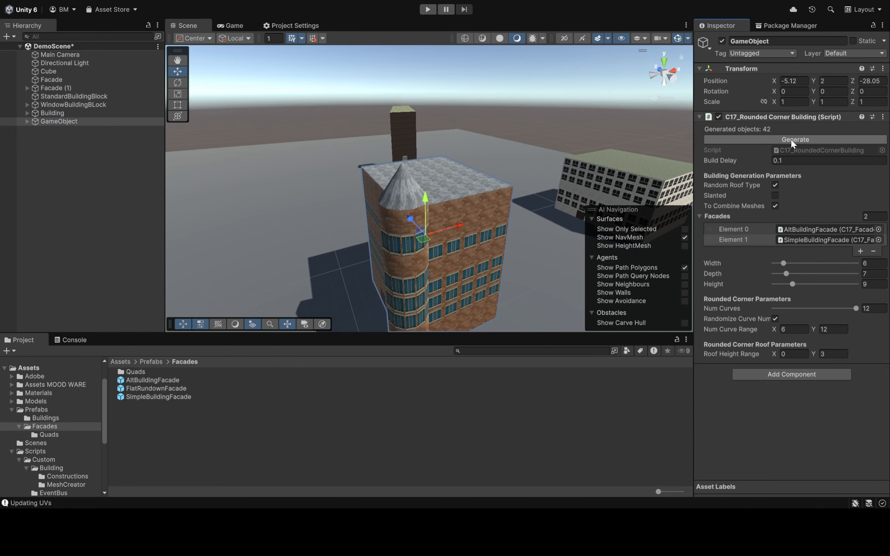
{"action": "left_click", "coordinate": [791, 139]}
{"action": "left_click", "coordinate": [790, 139]}
Inspect the flattened tower roof up close, set the Roof Height Range minimum to 0.5, and regenerate the building
{"action": "key", "text": "w"}
{"action": "right_click_drag", "start_coordinate": [486, 149], "coordinate": [389, 153]}
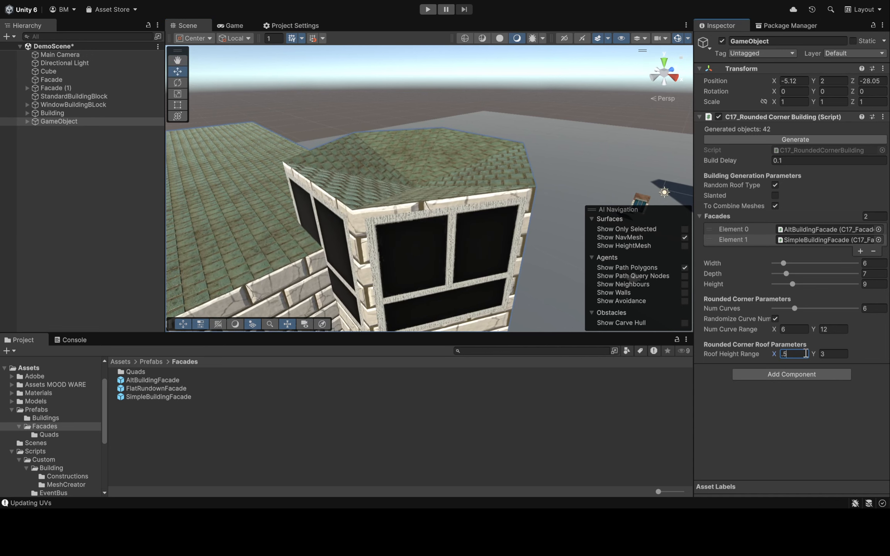
{"action": "key", "text": "f"}
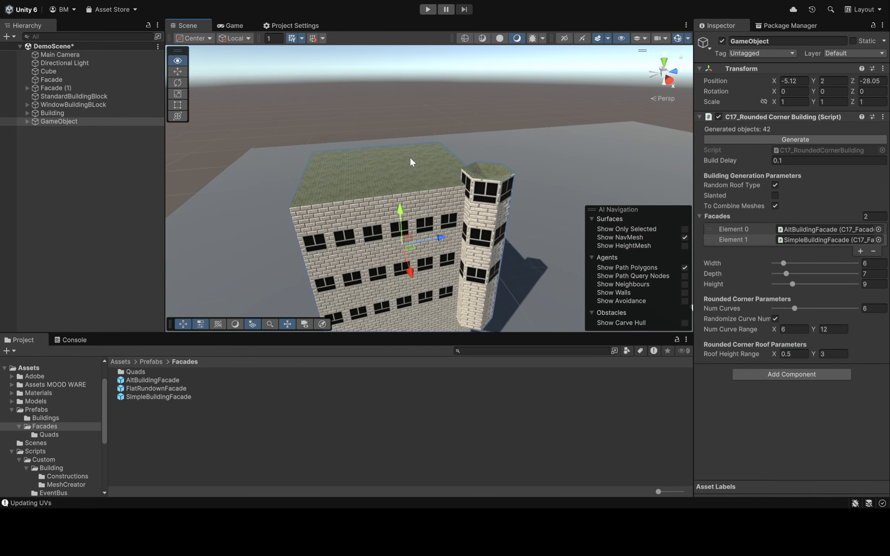
{"action": "left_click", "coordinate": [763, 139]}
{"action": "left_click", "coordinate": [762, 139]}
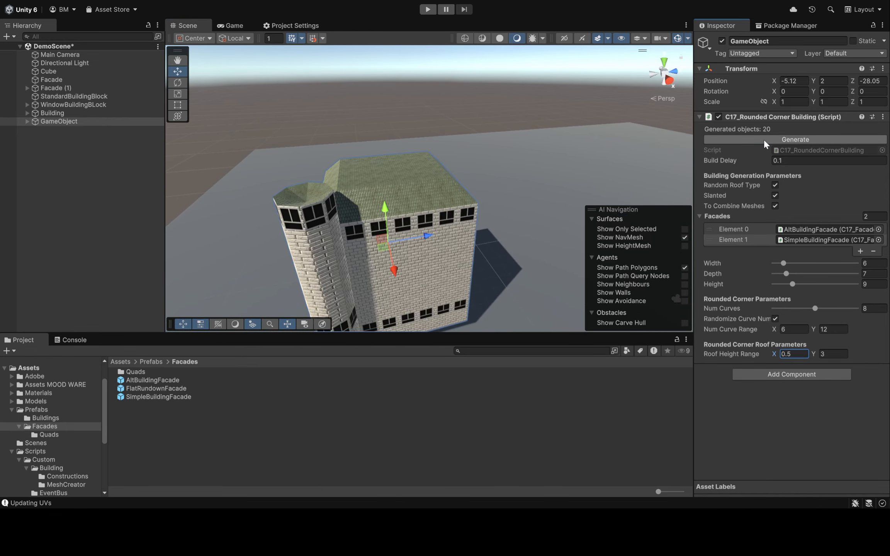
Set the Roof Height Range to 1 and 1.1 and regenerate the rounded corner building
{"action": "right_click_drag", "start_coordinate": [383, 182], "coordinate": [543, 136]}
{"action": "key", "text": "e"}
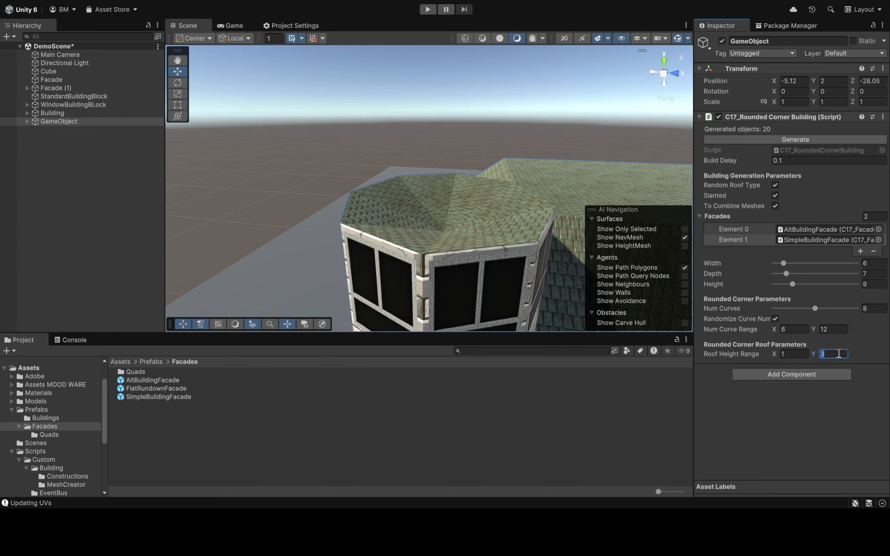
{"action": "left_click", "coordinate": [763, 139]}
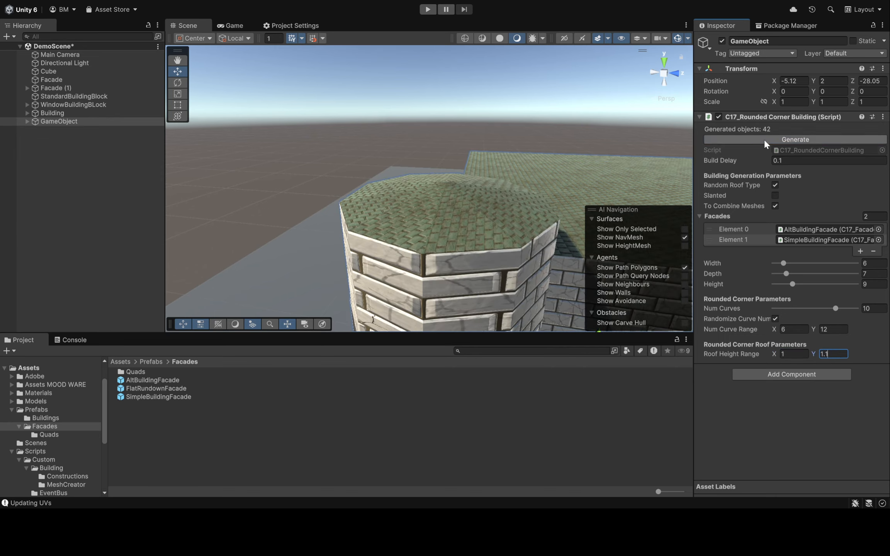
Regenerate the building repeatedly within the narrow roof height range to compare the tower roofs, curve counts and facade styles
{"action": "right_click_drag", "start_coordinate": [389, 179], "coordinate": [481, 131]}
{"action": "key", "text": "a"}
{"action": "key", "text": "s"}
{"action": "left_click", "coordinate": [852, 138]}
{"action": "left_click", "coordinate": [853, 138]}
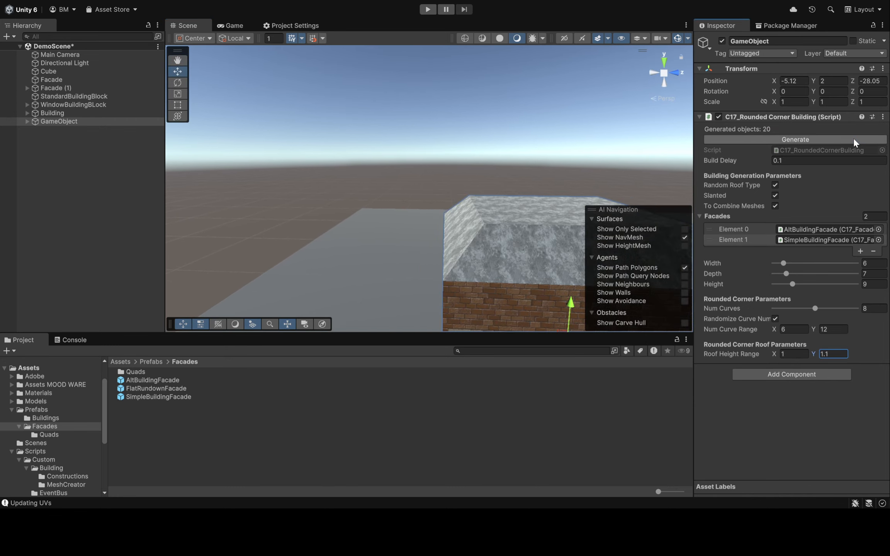
{"action": "left_click", "coordinate": [853, 138]}
{"action": "left_click", "coordinate": [853, 138]}
{"action": "left_click", "coordinate": [852, 138]}
{"action": "left_click", "coordinate": [853, 139]}
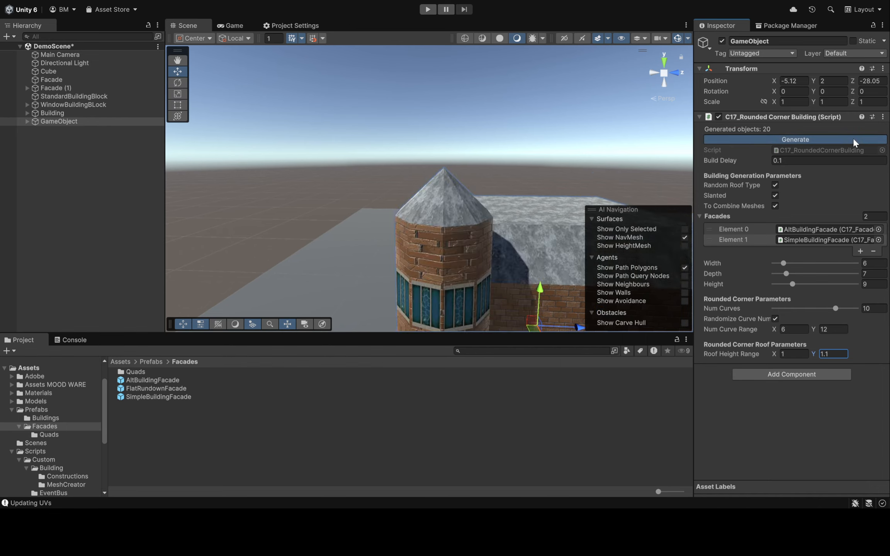
{"action": "left_click", "coordinate": [853, 138]}
{"action": "left_click", "coordinate": [853, 138]}
{"action": "left_click", "coordinate": [853, 137]}
{"action": "left_click", "coordinate": [853, 137]}
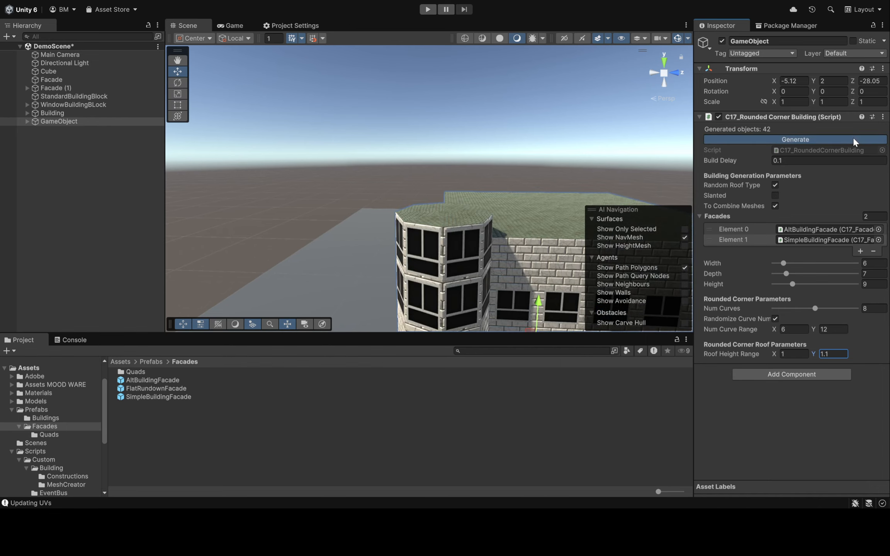
{"action": "left_click", "coordinate": [853, 137]}
Select the Rounded Corner tower and try a Y position of 0 before setting it to -2
{"action": "key", "text": "a"}
{"action": "right_click_drag", "start_coordinate": [562, 155], "coordinate": [707, 185]}
{"action": "key", "text": "e"}
{"action": "key", "text": "q"}
{"action": "key", "text": "s"}
{"action": "key", "text": "d"}
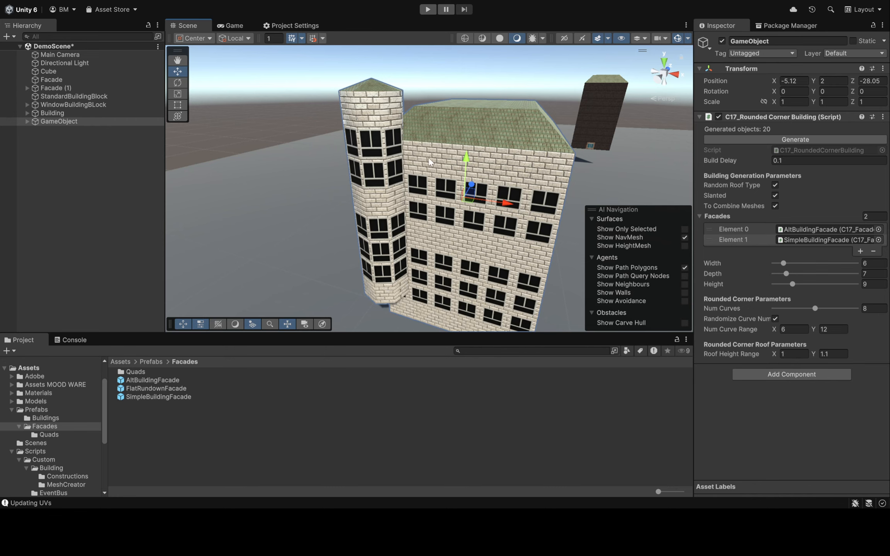
{"action": "left_click", "coordinate": [375, 122]}
{"action": "right_click_drag", "start_coordinate": [366, 87], "coordinate": [380, 85]}
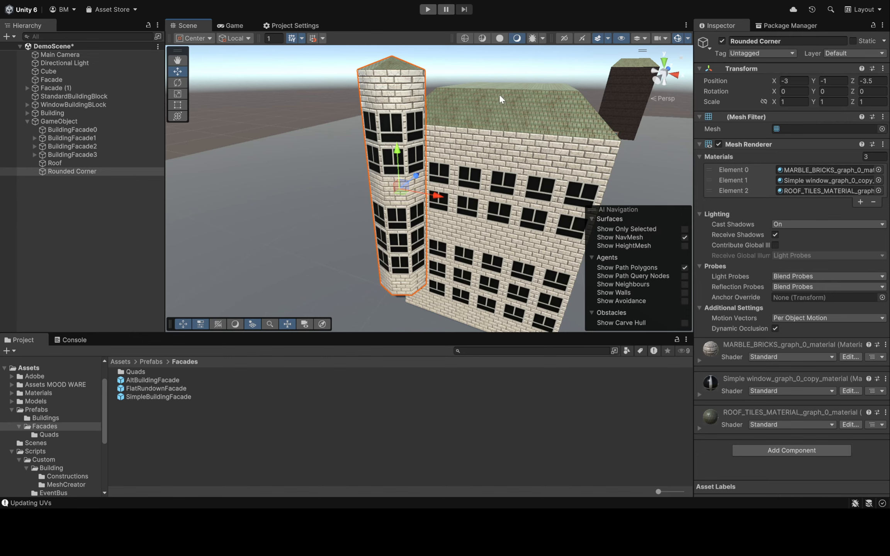
{"action": "key", "text": "a"}
{"action": "right_click_drag", "start_coordinate": [499, 95], "coordinate": [532, 68]}
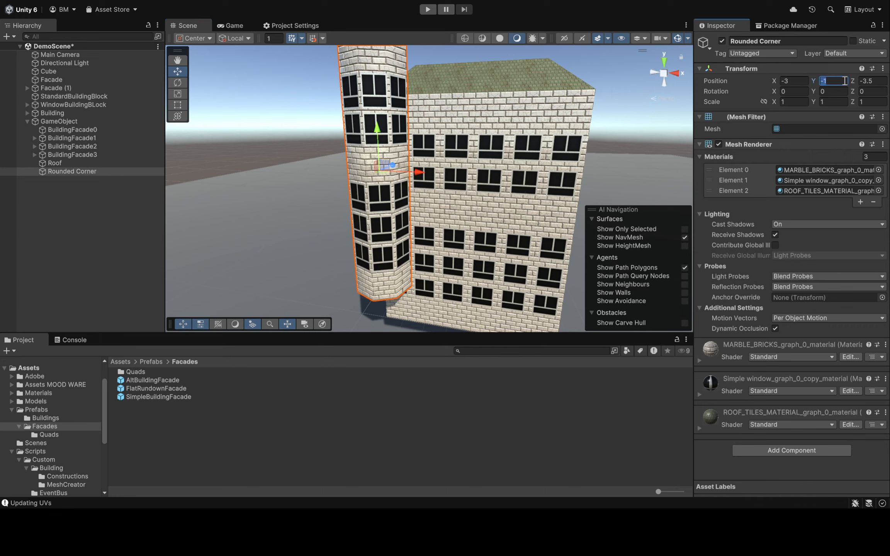
{"action": "type", "text": "0"}
{"action": "type", "text": "-2"}
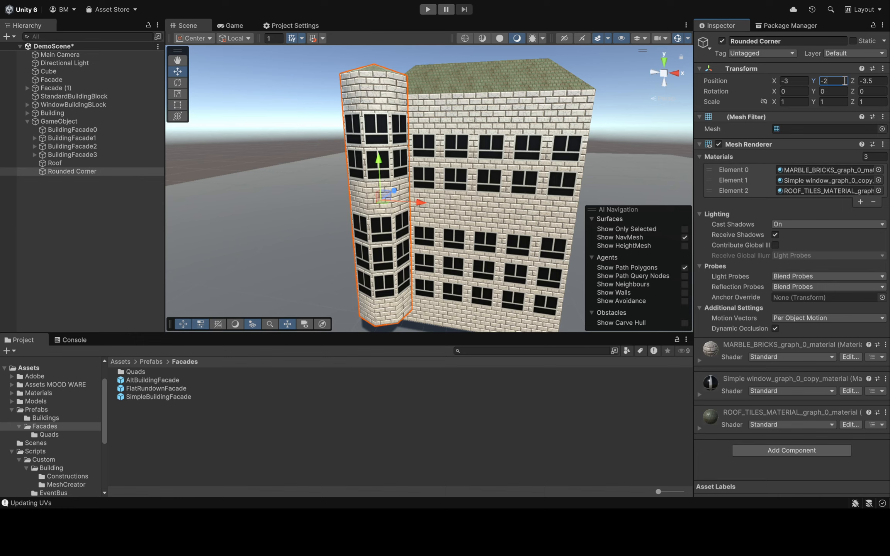
Deselect the tower and examine its lowered position against the walls and ground, including the other buildings in the scene
{"action": "key", "text": "s"}
{"action": "right_click_drag", "start_coordinate": [603, 173], "coordinate": [591, 156]}
{"action": "key", "text": "w"}
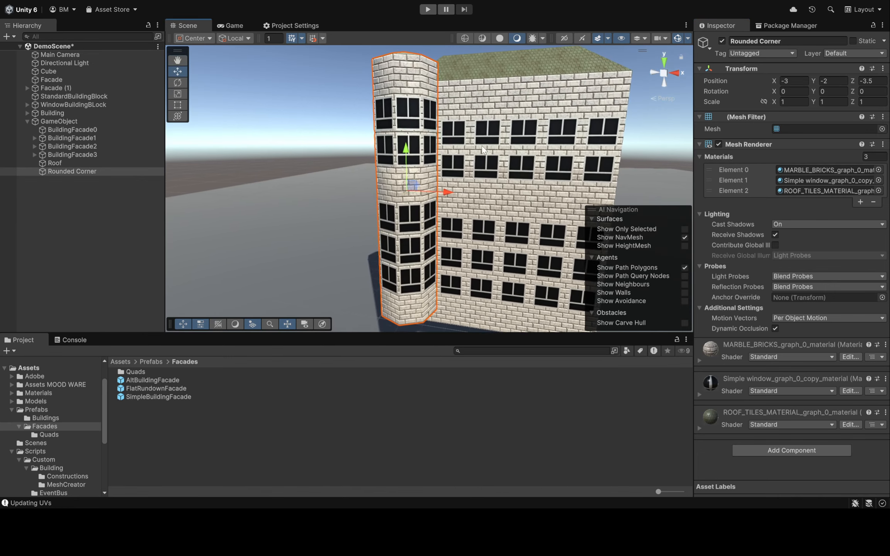
{"action": "left_click_drag", "start_coordinate": [415, 149], "coordinate": [403, 161]}
{"action": "right_click_drag", "start_coordinate": [402, 161], "coordinate": [322, 131]}
{"action": "left_click", "coordinate": [321, 131]}
{"action": "key", "text": "s"}
{"action": "right_click_drag", "start_coordinate": [487, 117], "coordinate": [506, 237]}
{"action": "key", "text": "w"}
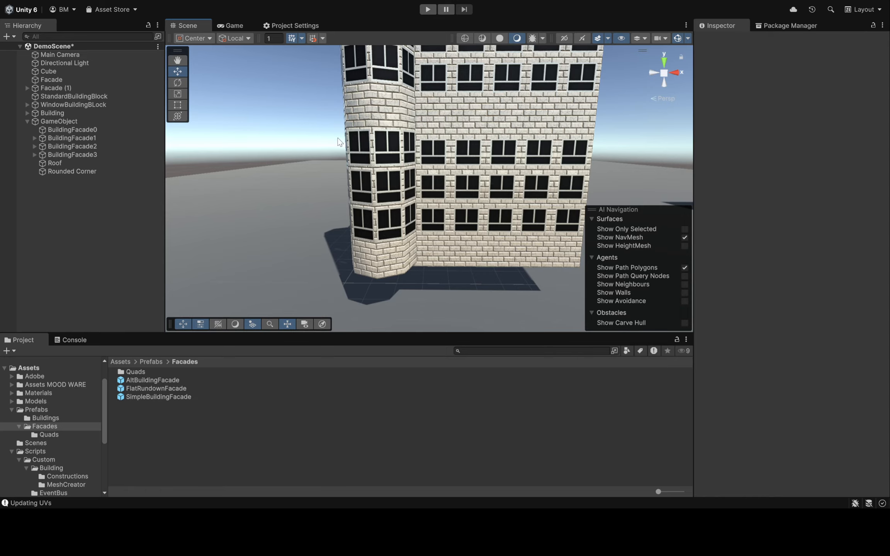
{"action": "key", "text": "w"}
{"action": "right_click_drag", "start_coordinate": [337, 137], "coordinate": [387, 198]}
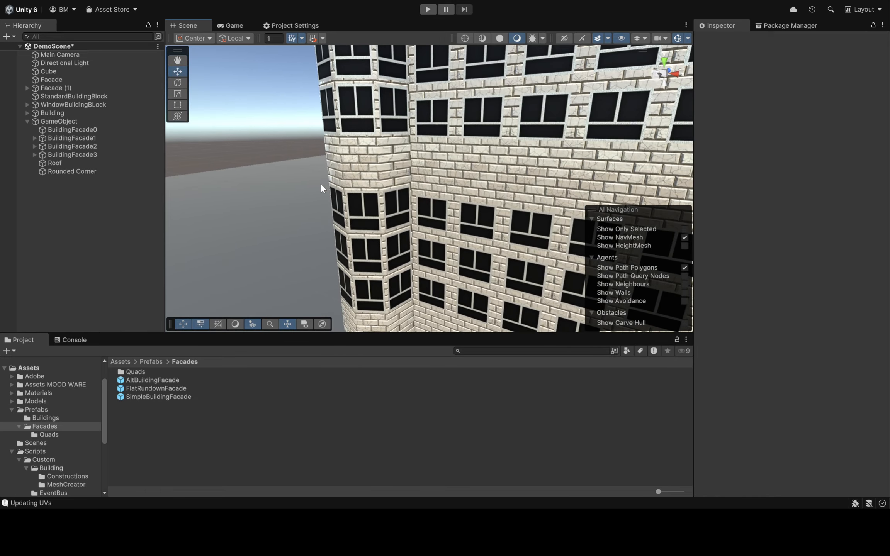
{"action": "right_click_drag", "start_coordinate": [322, 188], "coordinate": [569, 227]}
{"action": "key", "text": "s"}
{"action": "key", "text": "w"}
{"action": "key", "text": "s"}
{"action": "key", "text": "s"}
{"action": "key", "text": "a"}
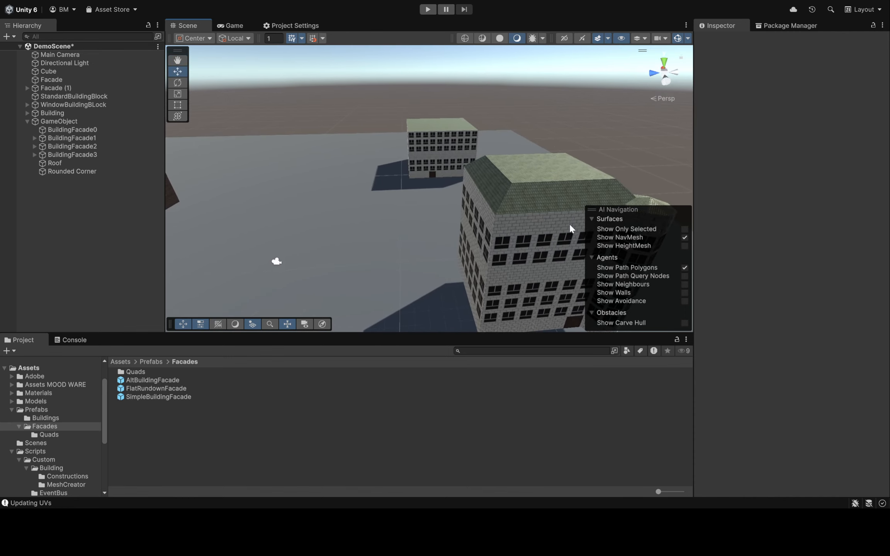
{"action": "mouse_move", "coordinate": [553, 163]}
{"action": "right_mouse_down"}
{"action": "mouse_move", "coordinate": [445, 169]}
{"action": "mouse_move", "coordinate": [559, 164]}
{"action": "right_mouse_up"}
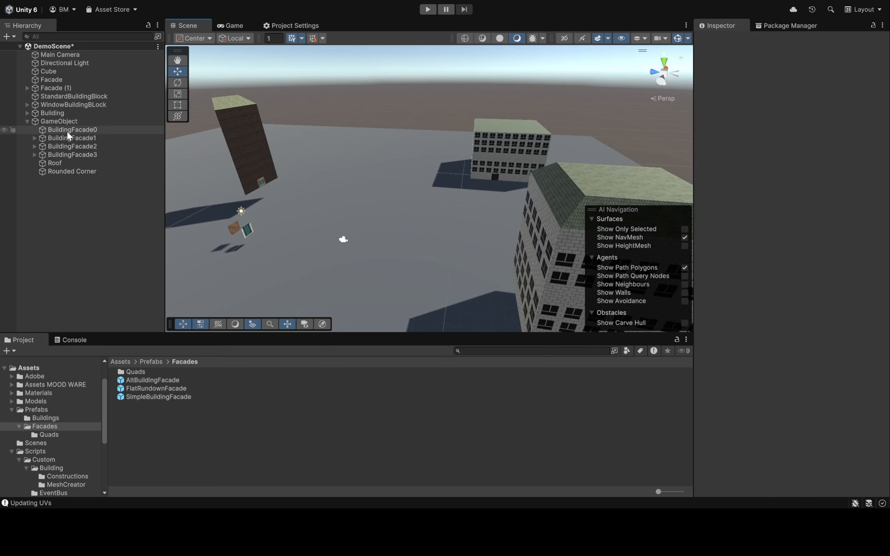
Delete all generated children of Building, from BuildingFacade0 through Roof
{"action": "left_click", "coordinate": [27, 113]}
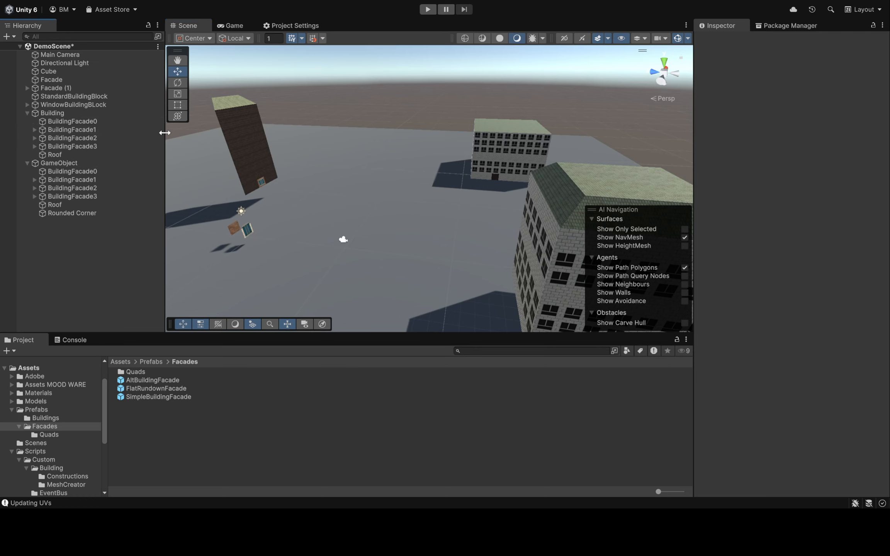
{"action": "left_click", "coordinate": [110, 122]}
{"action": "left_click", "coordinate": [87, 155], "text": "shift"}
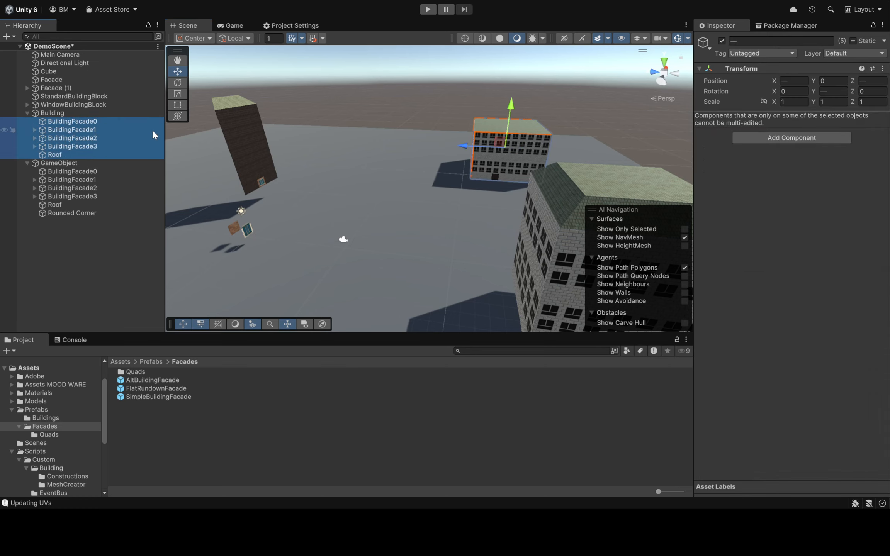
{"action": "key", "text": "Delete"}
Delete all generated children of GameObject, from BuildingFacade0 through Rounded Corner, and select GameObject
{"action": "left_click", "coordinate": [83, 129]}
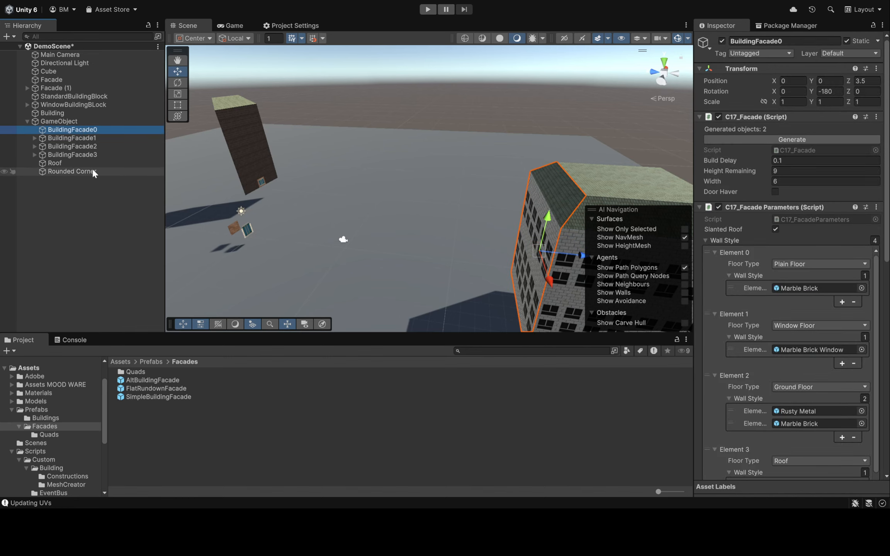
{"action": "left_click", "coordinate": [93, 171], "text": "shift"}
{"action": "key", "text": "Delete"}
{"action": "left_click", "coordinate": [89, 122]}
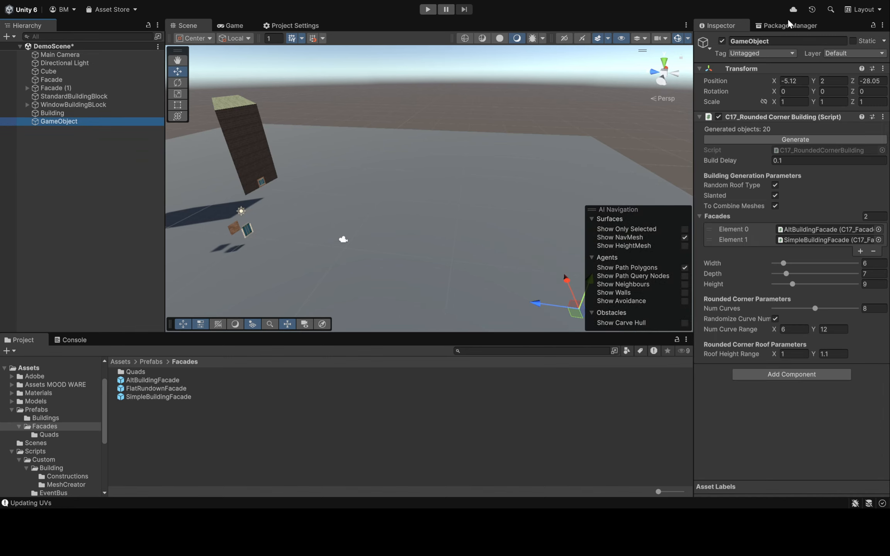
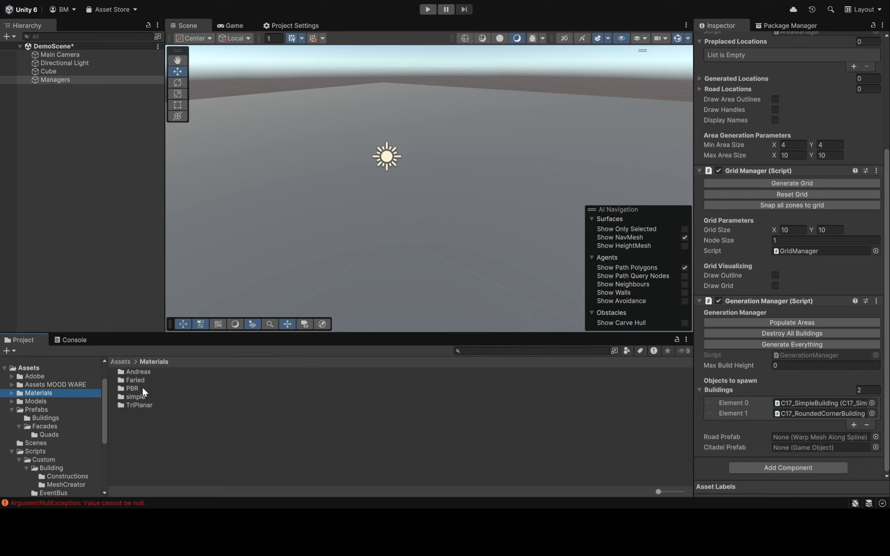
Assign the WarpMeshCurve prefab from the Prefabs folder as the Generation Manager's road prefab
{"action": "left_click", "coordinate": [44, 412]}
{"action": "left_click_drag", "start_coordinate": [171, 389], "coordinate": [799, 435]}
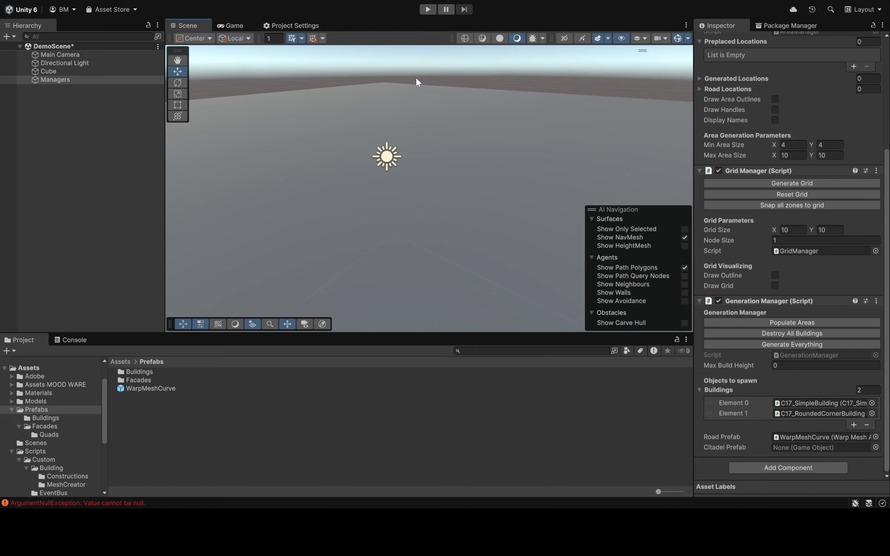
Review the Area Manager, Grid Manager and Generation Manager settings of the Managers object
{"action": "scroll", "coordinate": [814, 172], "scroll_direction": "up", "scroll_amount": 5}
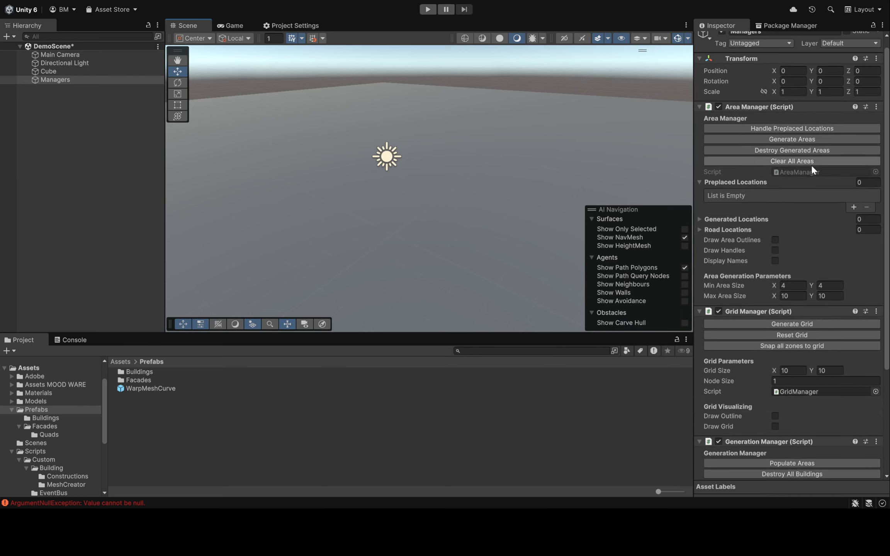
{"action": "scroll", "coordinate": [808, 217], "scroll_direction": "down", "scroll_amount": 5}
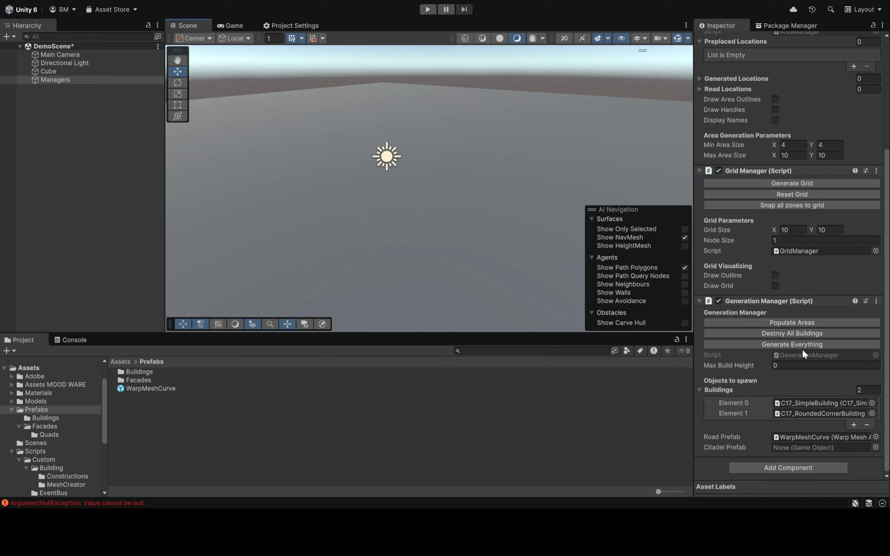
{"action": "scroll", "coordinate": [825, 271], "scroll_direction": "up", "scroll_amount": 5}
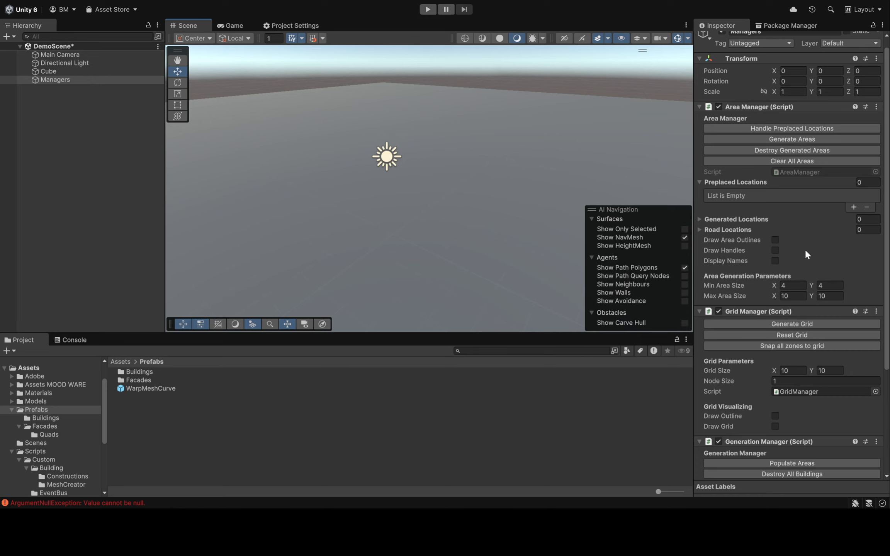
{"action": "scroll", "coordinate": [795, 212], "scroll_direction": "down", "scroll_amount": 1}
{"action": "scroll", "coordinate": [792, 193], "scroll_direction": "down", "scroll_amount": 1}
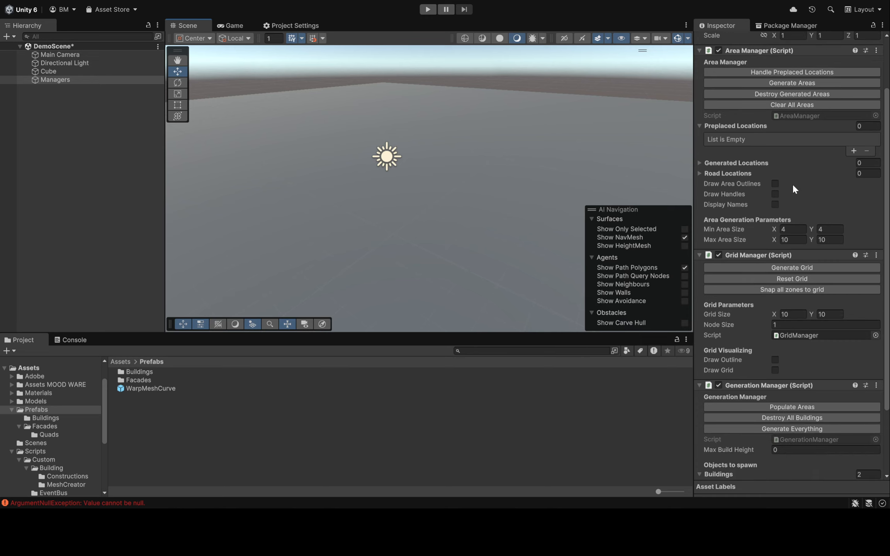
{"action": "scroll", "coordinate": [757, 185], "scroll_direction": "up", "scroll_amount": 1}
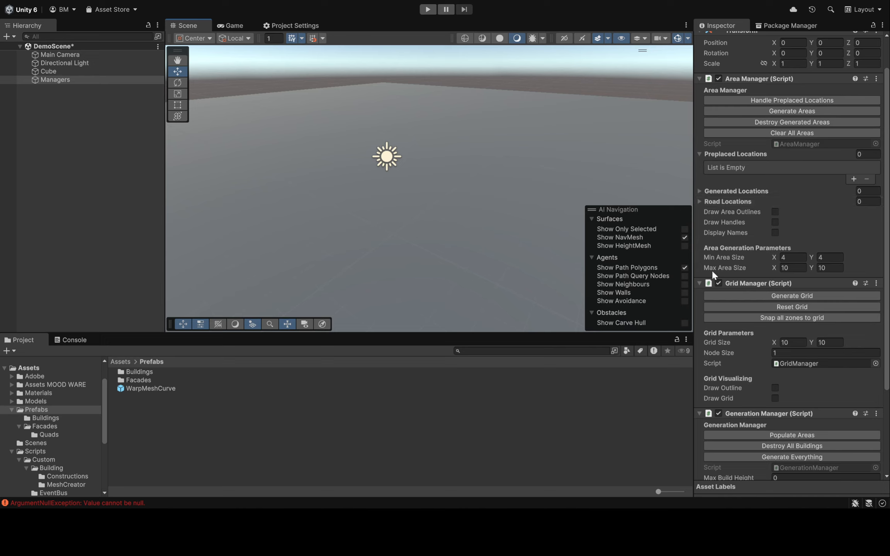
{"action": "scroll", "coordinate": [849, 265], "scroll_direction": "down", "scroll_amount": 2}
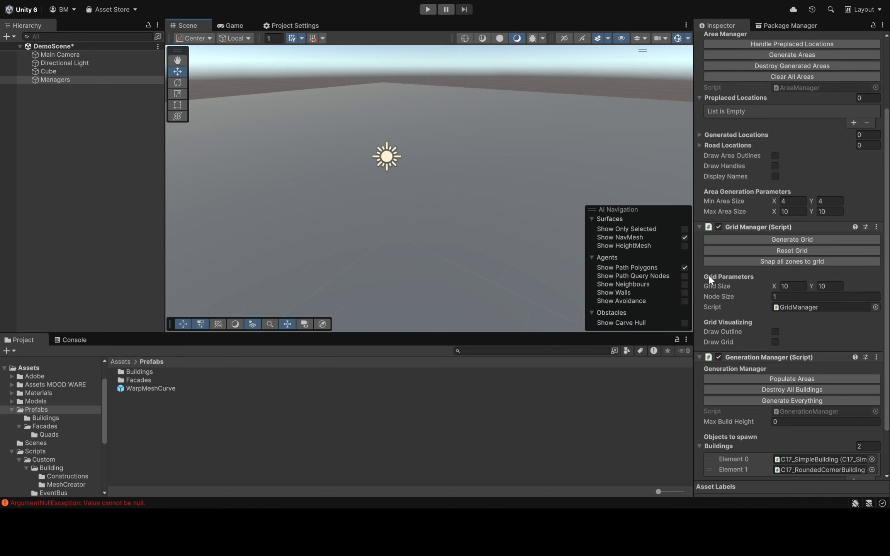
Set the grid size to 25 by 25 and the minimum area size to 5 by 5
{"action": "left_click", "coordinate": [796, 286]}
{"action": "type", "text": "25"}
{"action": "key", "text": "Tab"}
{"action": "type", "text": "25"}
{"action": "left_click", "coordinate": [791, 200]}
{"action": "type", "text": "5"}
{"action": "left_click", "coordinate": [832, 201]}
{"action": "type", "text": "5"}
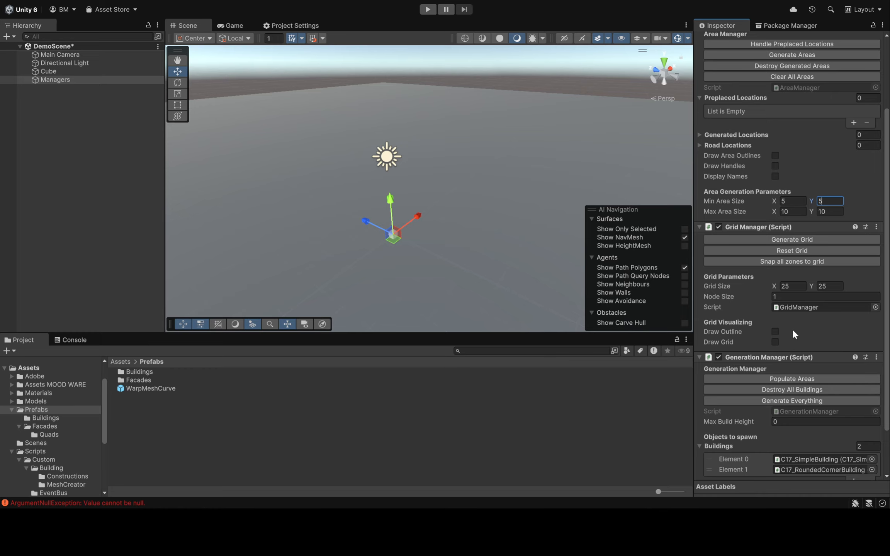
Enable Draw Grid in the Grid Manager and view the whole grid in the scene
{"action": "left_click", "coordinate": [776, 341]}
{"action": "mouse_move", "coordinate": [652, 309]}
{"action": "right_mouse_down"}
{"action": "mouse_move", "coordinate": [504, 194]}
{"action": "mouse_move", "coordinate": [557, 164]}
{"action": "mouse_move", "coordinate": [558, 176]}
{"action": "right_mouse_up"}
{"action": "key", "text": "s"}
{"action": "key", "text": "a"}
Set the Generation Manager's max build height to 15
{"action": "scroll", "coordinate": [725, 349], "scroll_direction": "down", "scroll_amount": 3}
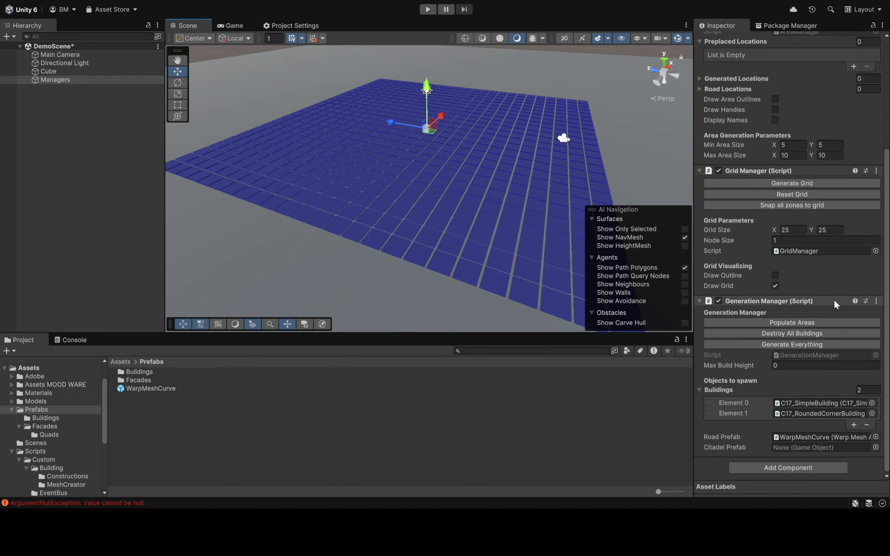
{"action": "left_click", "coordinate": [803, 365]}
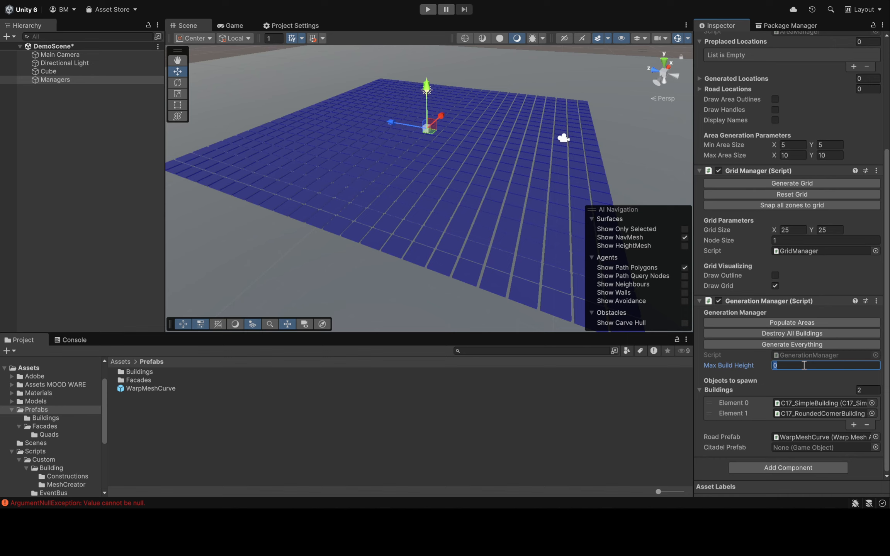
{"action": "type", "text": "15"}
{"action": "left_click", "coordinate": [617, 215]}
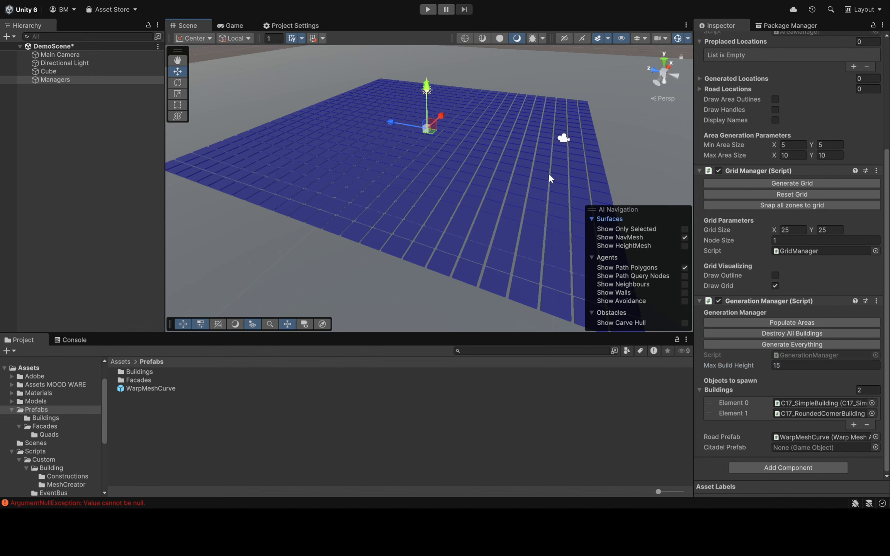
Generate everything with the Generation Manager and view the resulting buildings
{"action": "scroll", "coordinate": [550, 178], "scroll_direction": "down", "scroll_amount": 3}
{"action": "left_click", "coordinate": [806, 344]}
{"action": "right_click_drag", "start_coordinate": [461, 198], "coordinate": [476, 186]}
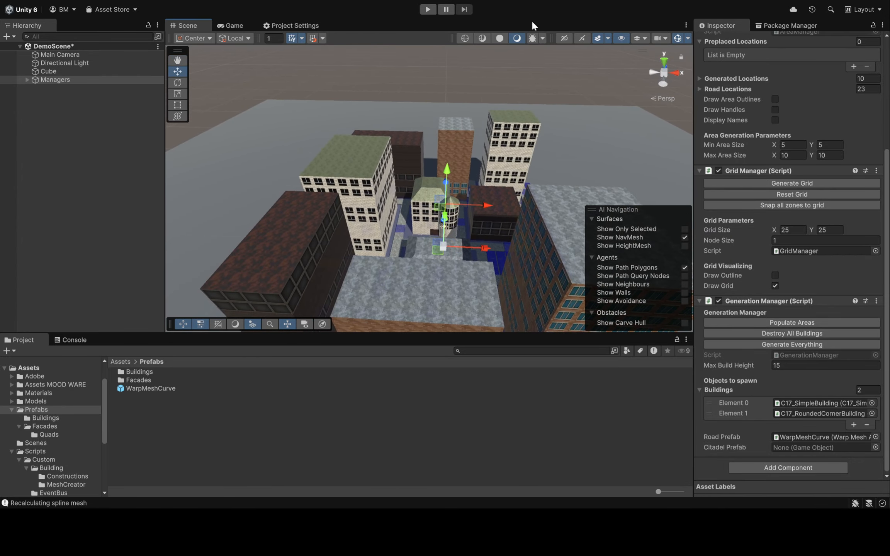
{"action": "scroll", "coordinate": [818, 294], "scroll_direction": "up", "scroll_amount": 5}
{"action": "scroll", "coordinate": [818, 292], "scroll_direction": "down", "scroll_amount": 5}
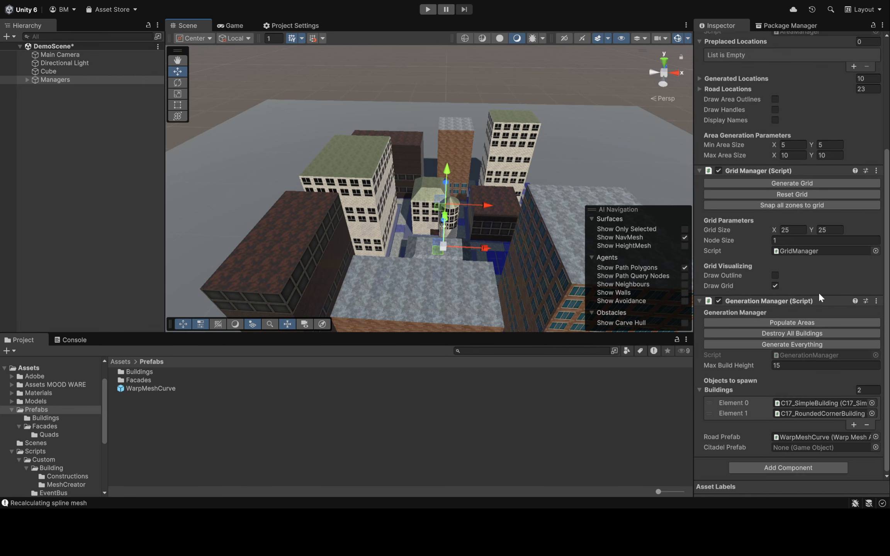
Destroy all generated buildings and clear all areas, regenerating an empty grid
{"action": "left_click", "coordinate": [804, 332]}
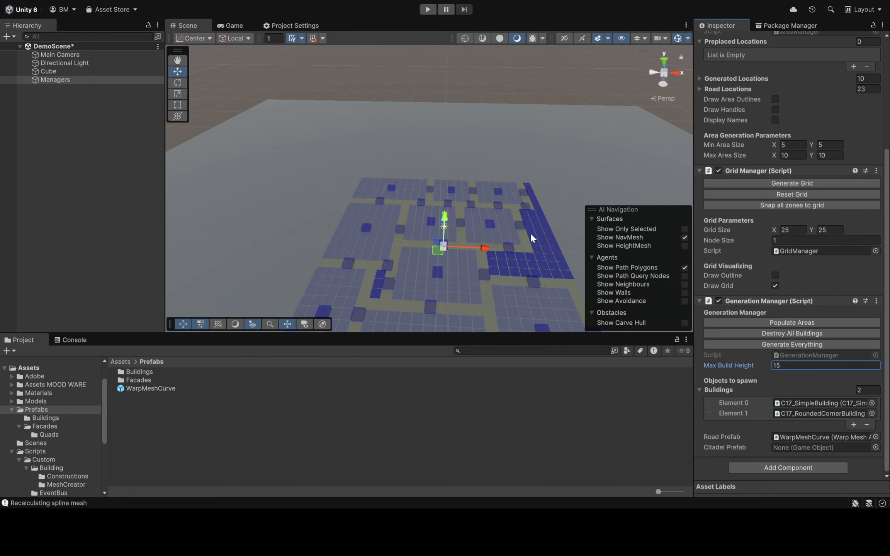
{"action": "scroll", "coordinate": [772, 240], "scroll_direction": "up", "scroll_amount": 5}
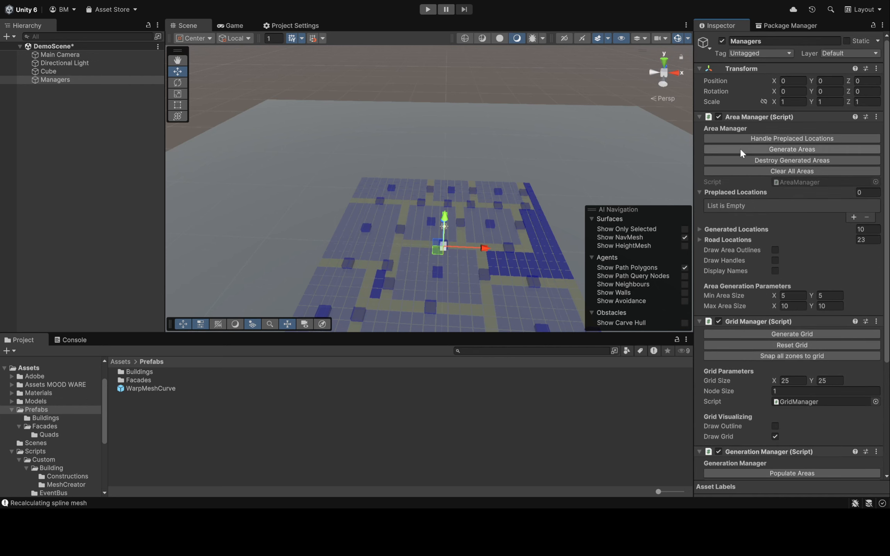
{"action": "left_click", "coordinate": [795, 169]}
{"action": "scroll", "coordinate": [795, 174], "scroll_direction": "down", "scroll_amount": 5}
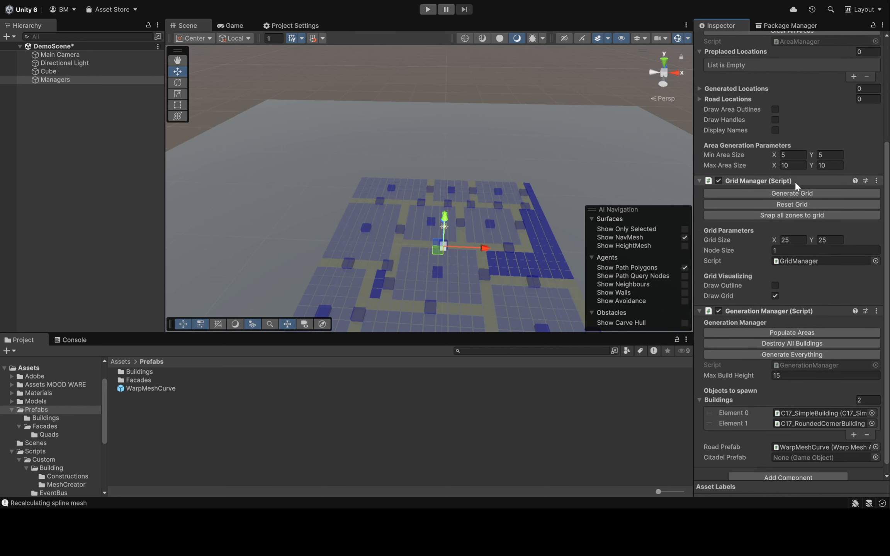
{"action": "left_click", "coordinate": [795, 192]}
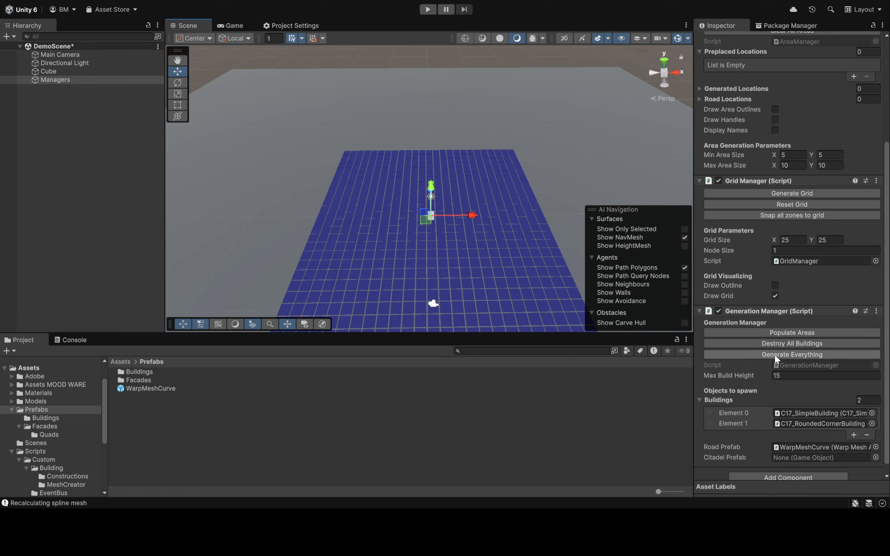
Set the grid size to 42 by 50 and the node size to 2, toggling Draw Outline on and off
{"action": "mouse_move", "coordinate": [523, 104]}
{"action": "right_mouse_down"}
{"action": "mouse_move", "coordinate": [520, 133]}
{"action": "mouse_move", "coordinate": [516, 122]}
{"action": "right_mouse_up"}
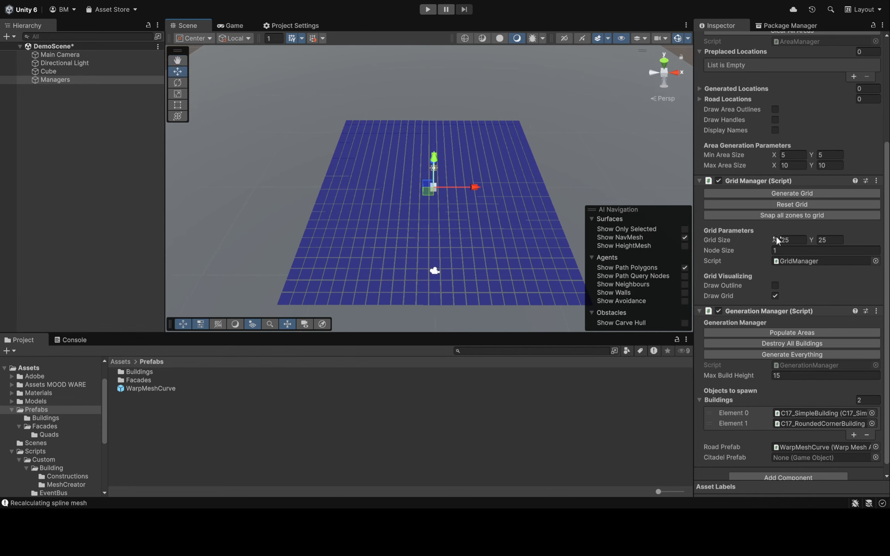
{"action": "left_click_drag", "start_coordinate": [774, 237], "coordinate": [736, 250]}
{"action": "mouse_move", "coordinate": [504, 220]}
{"action": "right_mouse_down"}
{"action": "mouse_move", "coordinate": [510, 167]}
{"action": "mouse_move", "coordinate": [498, 170]}
{"action": "mouse_move", "coordinate": [520, 175]}
{"action": "mouse_move", "coordinate": [566, 140]}
{"action": "mouse_move", "coordinate": [530, 185]}
{"action": "right_mouse_up"}
{"action": "left_click", "coordinate": [775, 287]}
{"action": "left_click", "coordinate": [774, 286]}
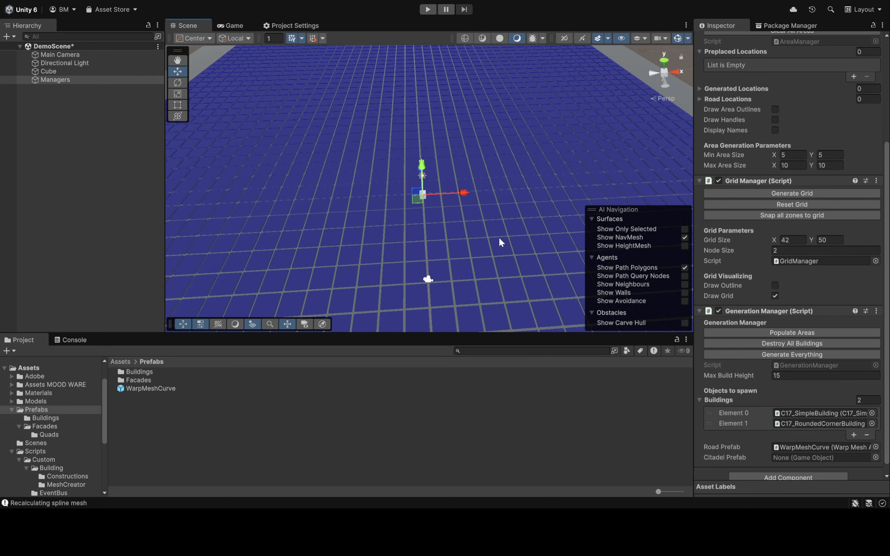
Examine the enlarged grid from several angles and review the Area Manager options
{"action": "right_click_drag", "start_coordinate": [509, 216], "coordinate": [463, 195]}
{"action": "right_click_drag", "start_coordinate": [365, 187], "coordinate": [448, 229]}
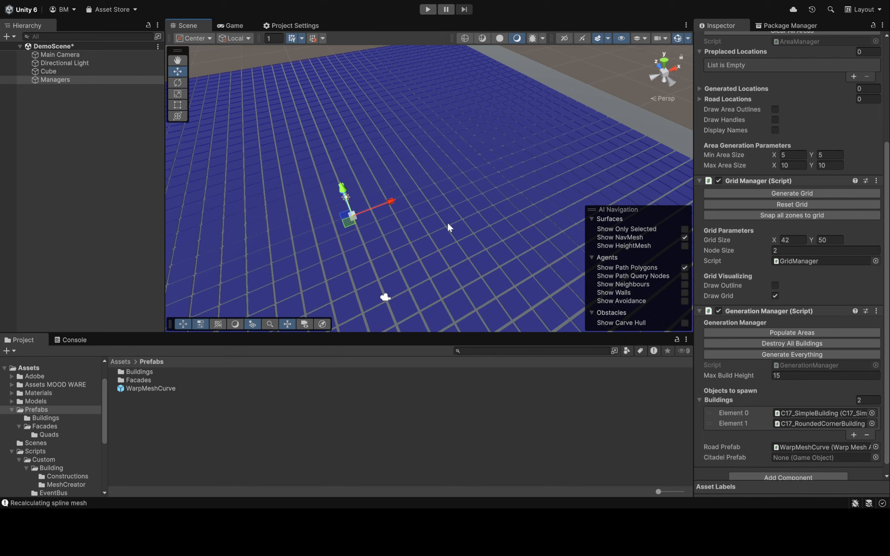
{"action": "right_click_drag", "start_coordinate": [482, 231], "coordinate": [408, 193]}
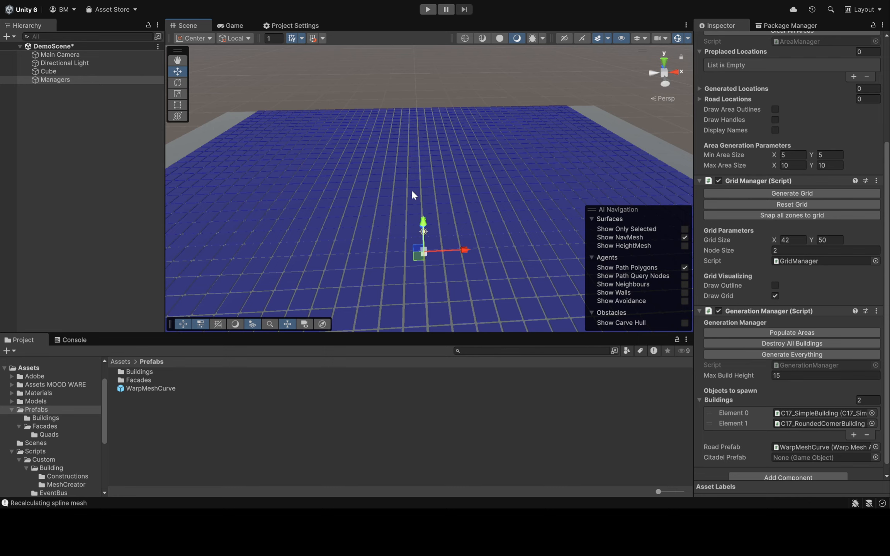
{"action": "right_click_drag", "start_coordinate": [411, 195], "coordinate": [316, 230]}
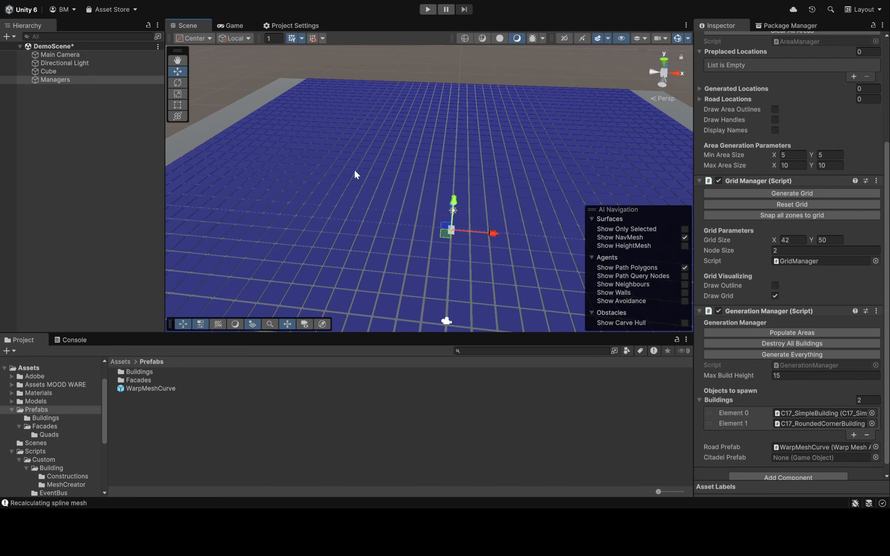
{"action": "scroll", "coordinate": [790, 308], "scroll_direction": "up", "scroll_amount": 5}
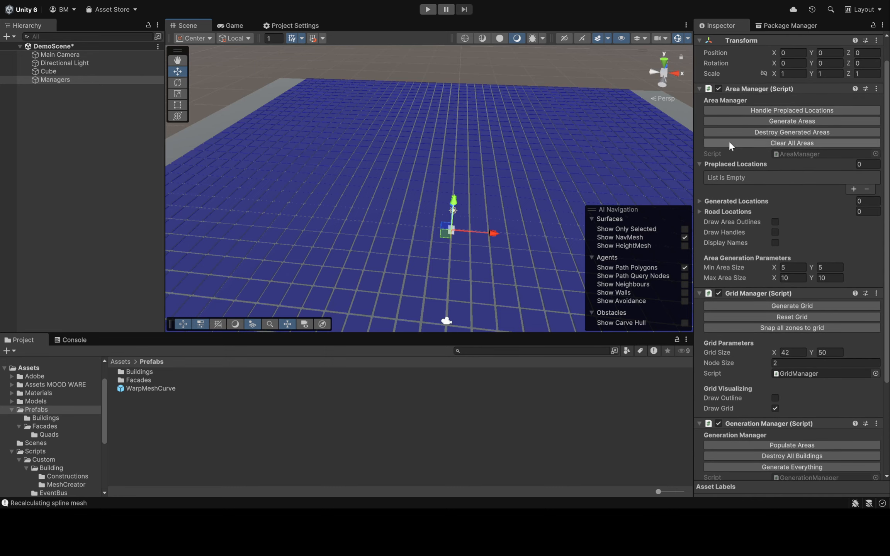
{"action": "right_click_drag", "start_coordinate": [564, 180], "coordinate": [812, 142]}
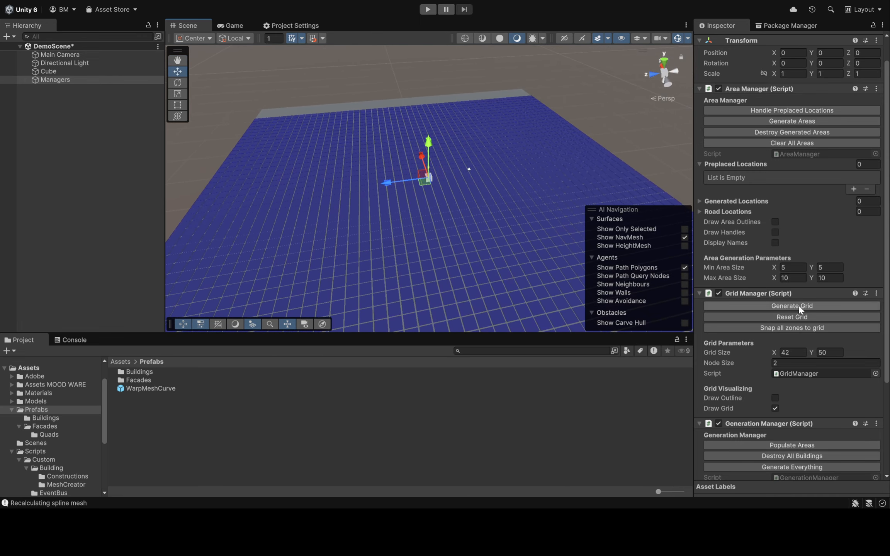
Generate the areas and roads across the enlarged grid with the Area Manager
{"action": "right_click_drag", "start_coordinate": [534, 200], "coordinate": [464, 193]}
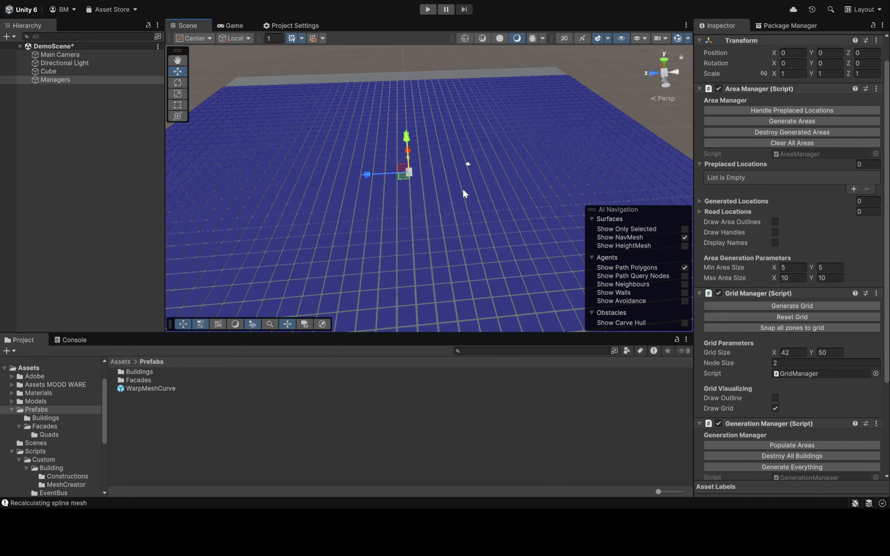
{"action": "left_click", "coordinate": [743, 121]}
{"action": "right_click_drag", "start_coordinate": [507, 171], "coordinate": [527, 175]}
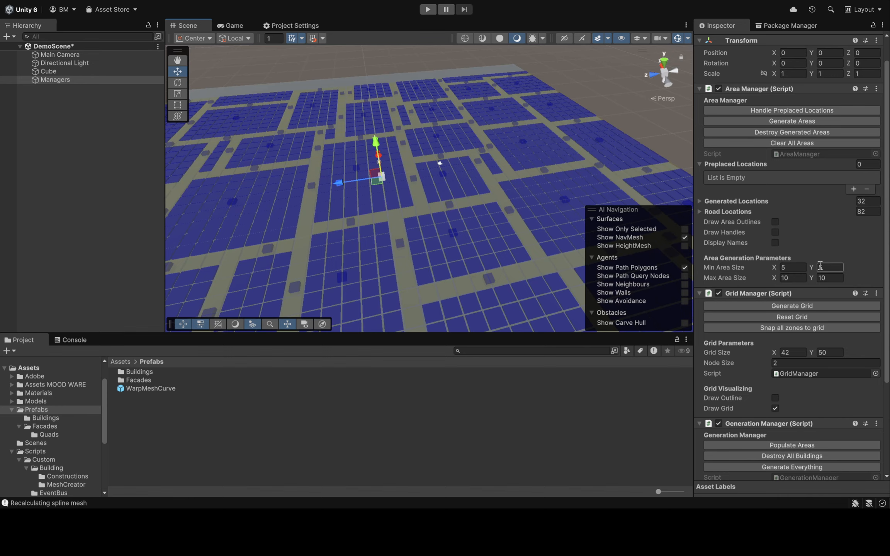
Examine the layout of the generated areas and the roads between them, along with the area size and grid settings
{"action": "right_click_drag", "start_coordinate": [517, 156], "coordinate": [543, 208]}
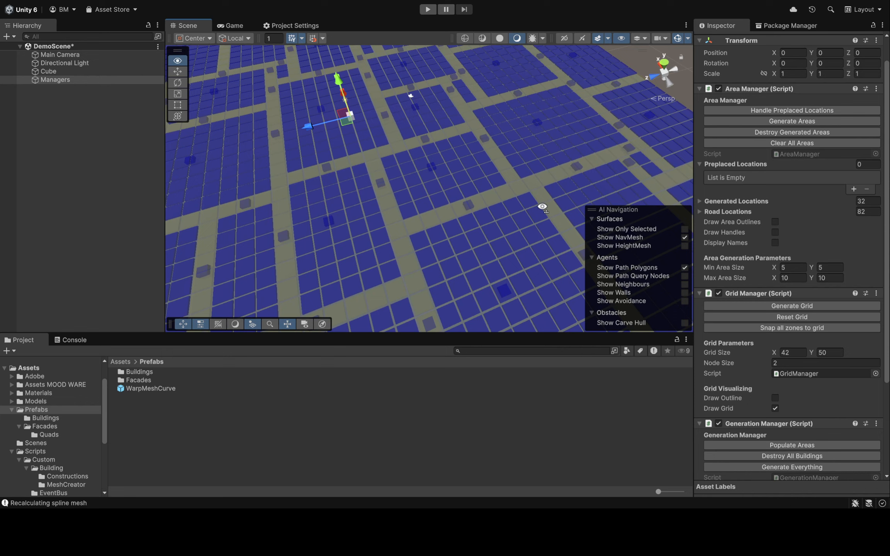
{"action": "right_click_drag", "start_coordinate": [509, 261], "coordinate": [468, 247]}
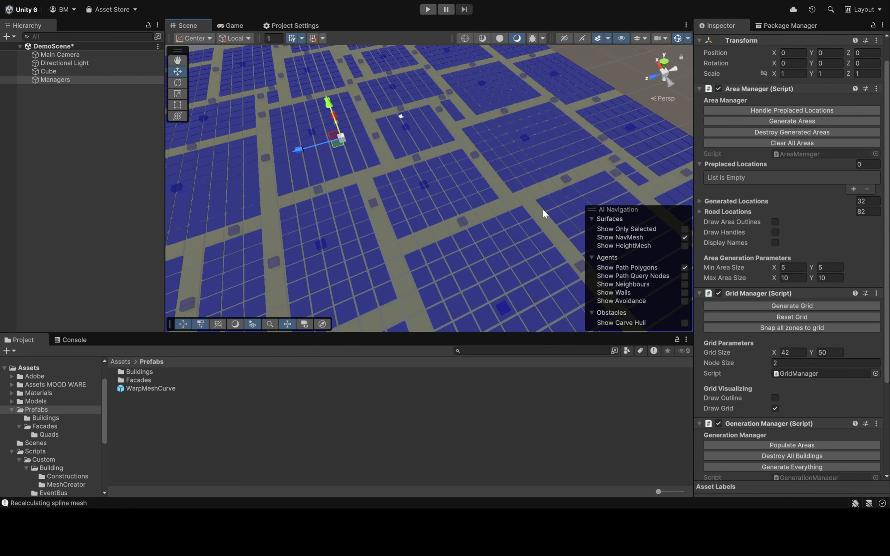
{"action": "right_click_drag", "start_coordinate": [533, 210], "coordinate": [504, 179]}
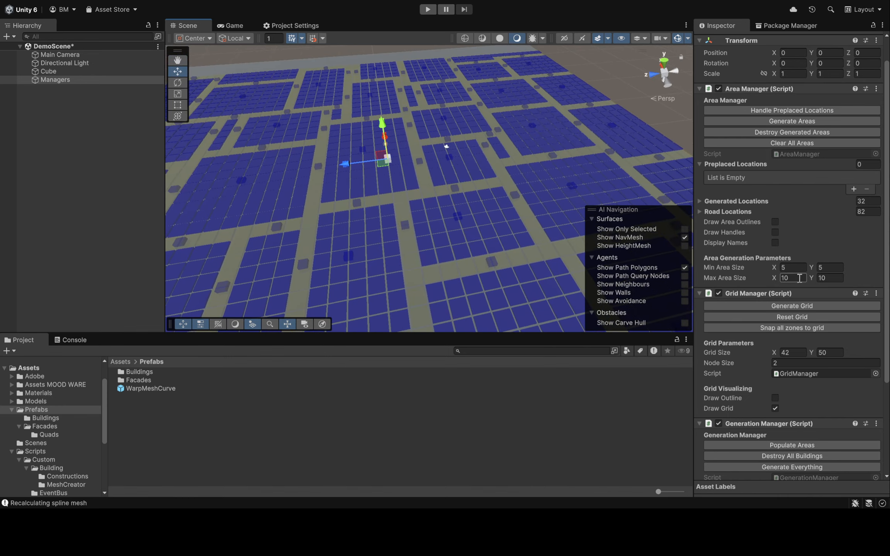
{"action": "right_click_drag", "start_coordinate": [541, 205], "coordinate": [511, 177]}
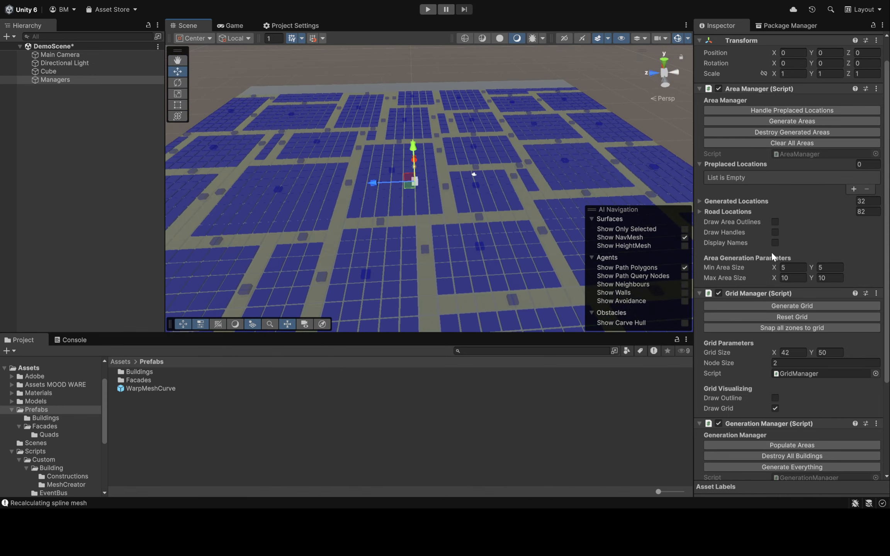
{"action": "right_click_drag", "start_coordinate": [456, 162], "coordinate": [440, 193]}
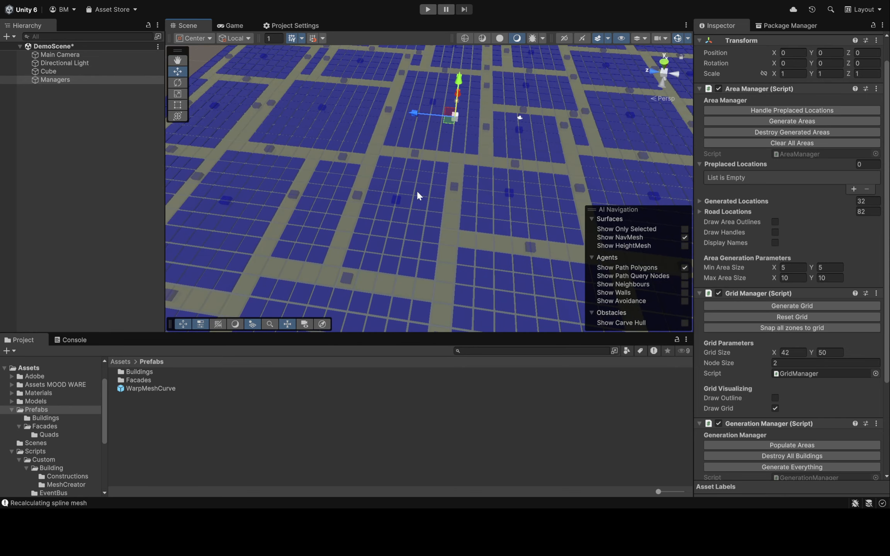
{"action": "right_click_drag", "start_coordinate": [389, 191], "coordinate": [565, 170]}
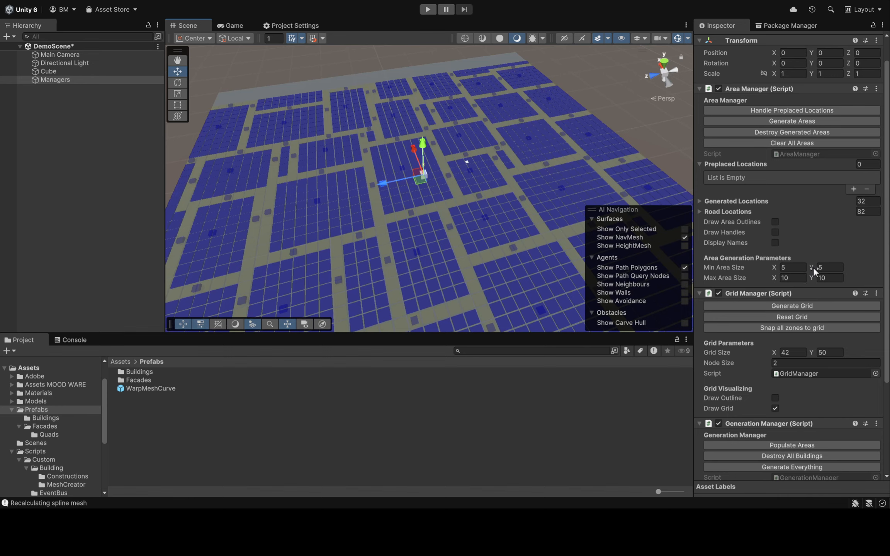
{"action": "right_click_drag", "start_coordinate": [548, 123], "coordinate": [534, 123]}
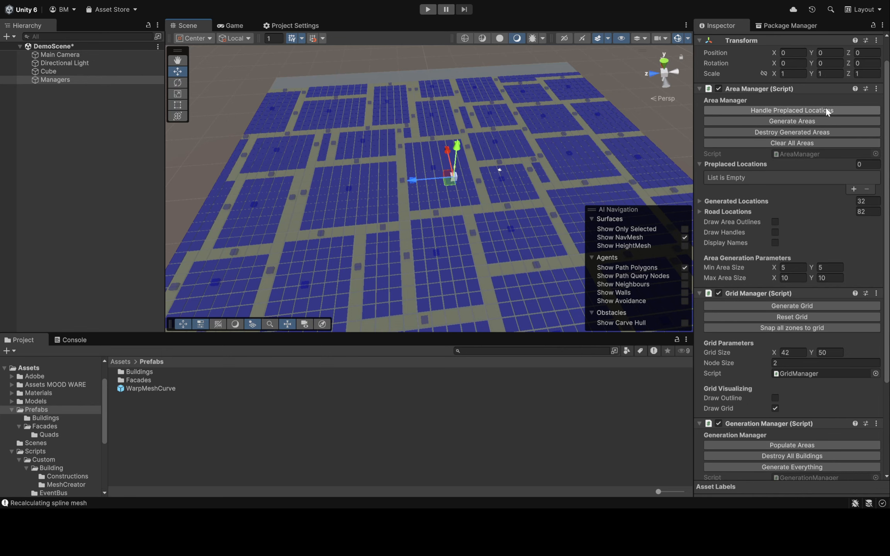
{"action": "scroll", "coordinate": [779, 235], "scroll_direction": "down", "scroll_amount": 3}
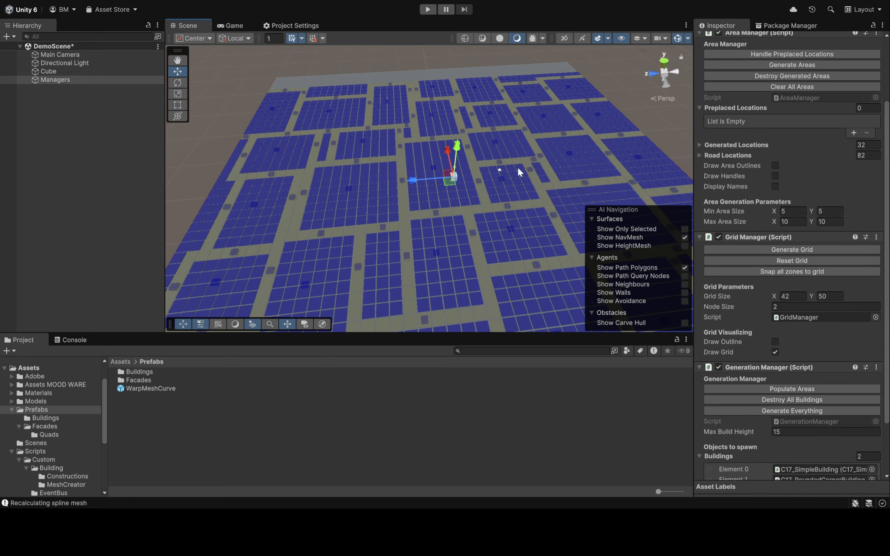
{"action": "right_click_drag", "start_coordinate": [521, 172], "coordinate": [518, 175]}
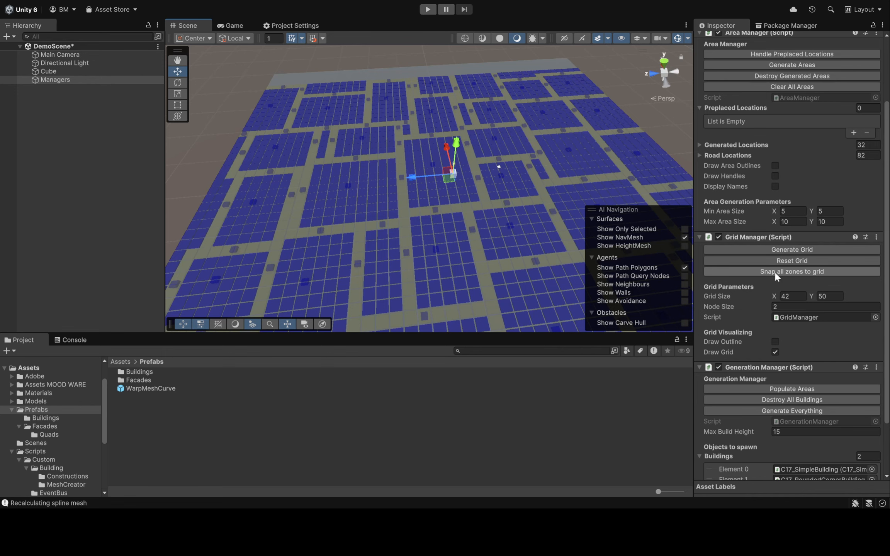
Turn on Draw Area Outlines in the Area Manager and toggle Draw Handles on and off
{"action": "right_click_drag", "start_coordinate": [489, 168], "coordinate": [476, 153]}
{"action": "left_click", "coordinate": [774, 165]}
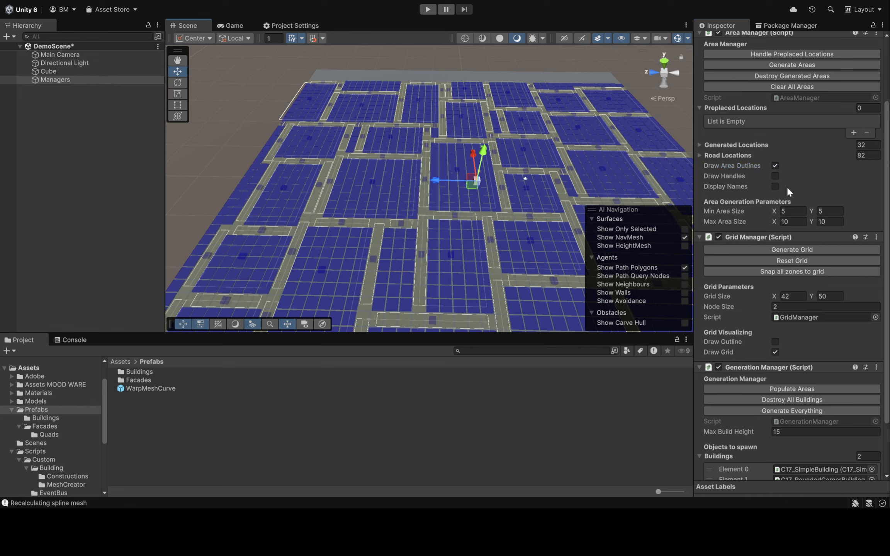
{"action": "left_click", "coordinate": [775, 175]}
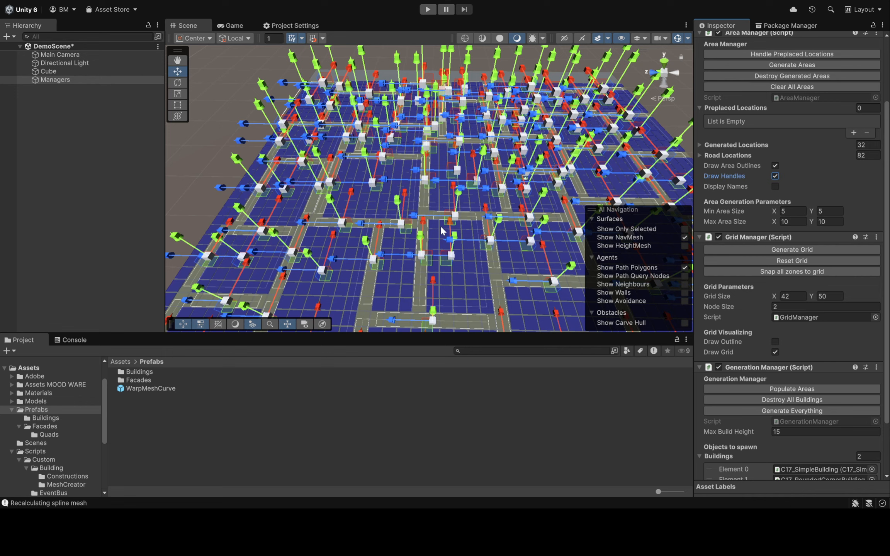
{"action": "left_click", "coordinate": [775, 176]}
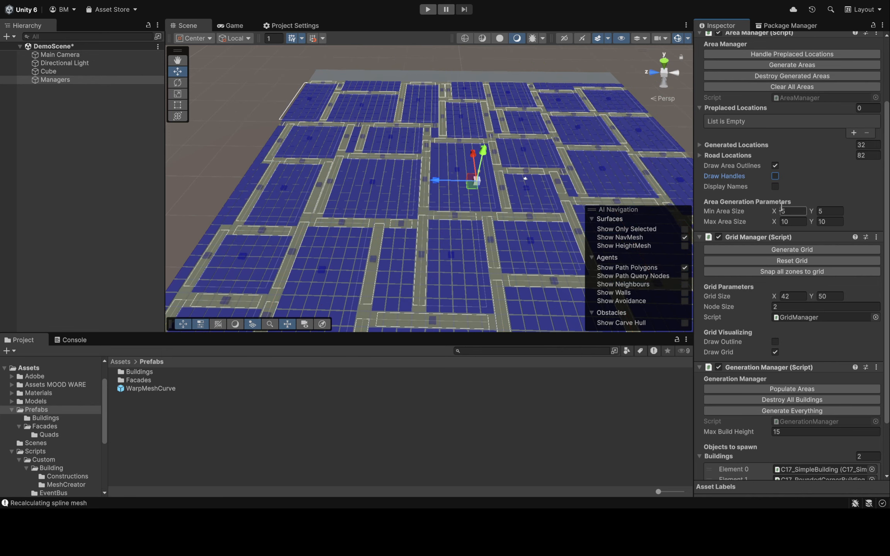
Display the names of the areas and roads, examine them up close, and hide them again
{"action": "left_click", "coordinate": [775, 186]}
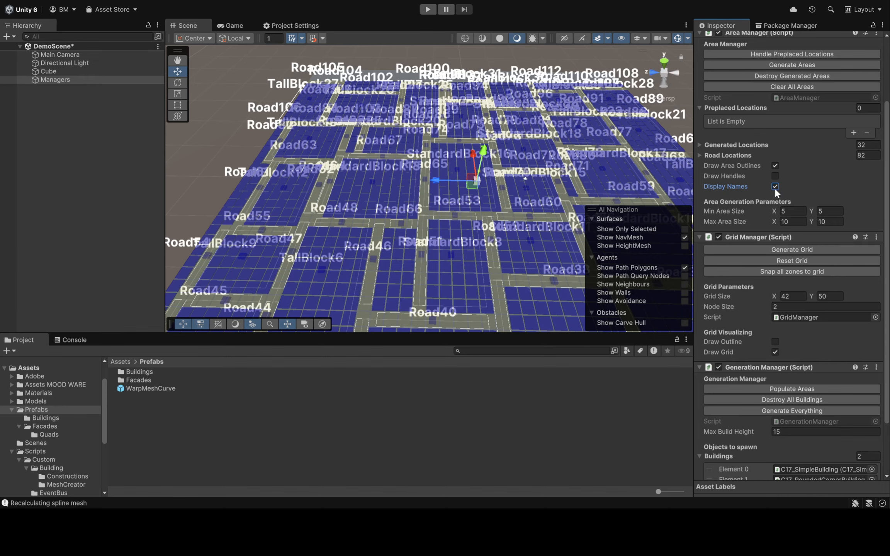
{"action": "right_click_drag", "start_coordinate": [492, 206], "coordinate": [545, 180]}
{"action": "key", "text": "w"}
{"action": "key", "text": "s"}
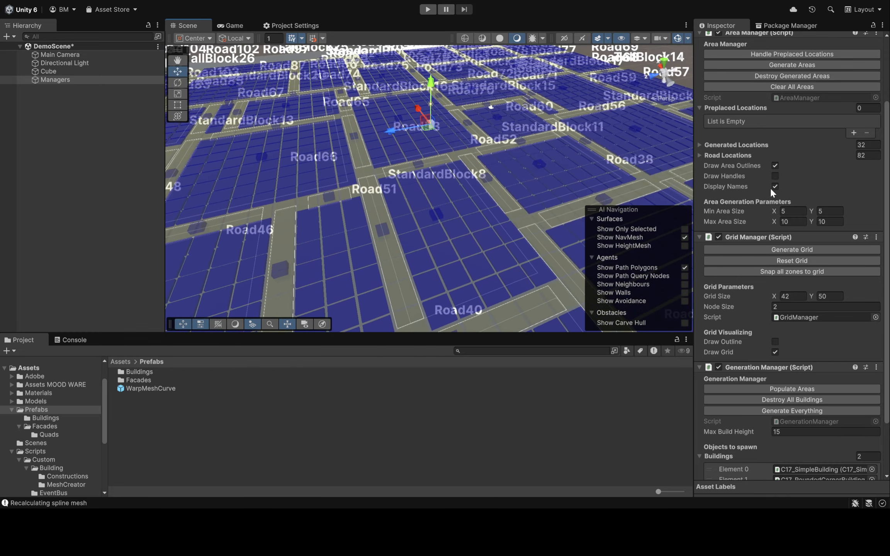
{"action": "left_click", "coordinate": [774, 187]}
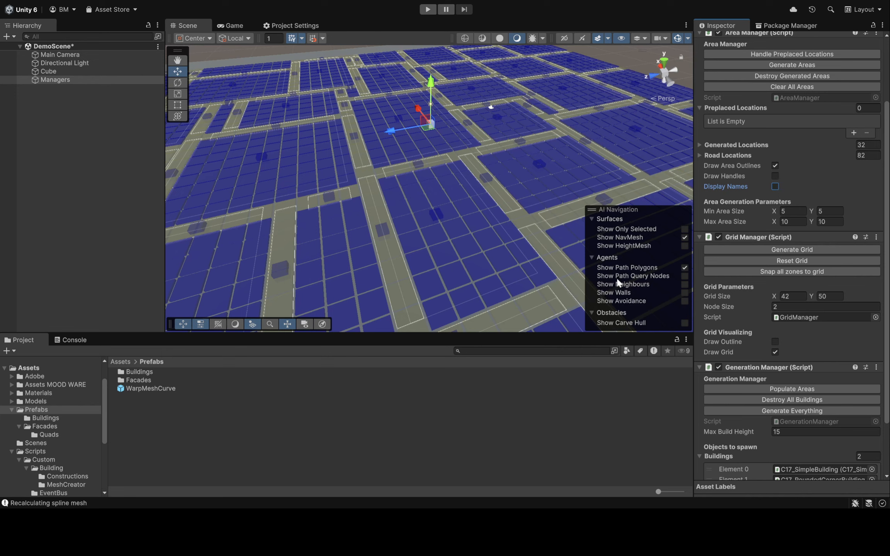
Snap all zones to the grid and examine the snapped areas, the roads and the narrow unused strip between them
{"action": "left_click", "coordinate": [777, 272]}
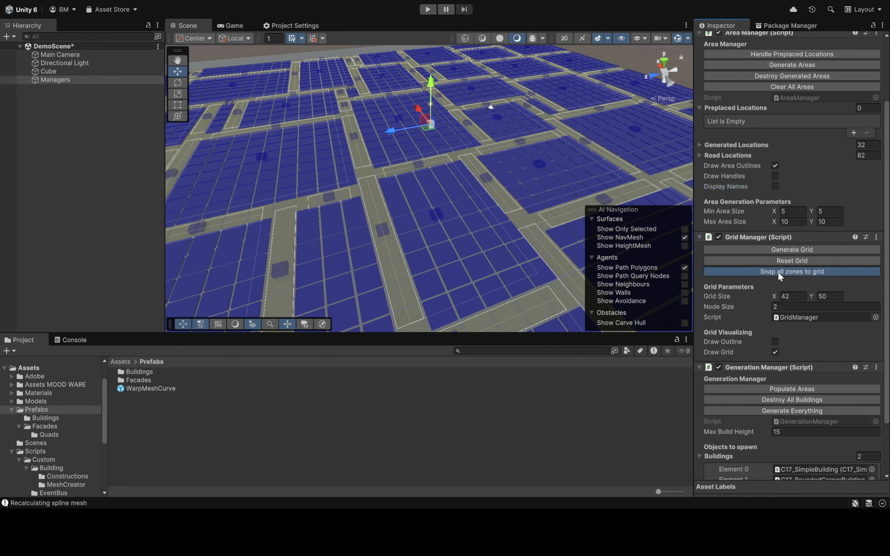
{"action": "right_click_drag", "start_coordinate": [476, 235], "coordinate": [458, 168]}
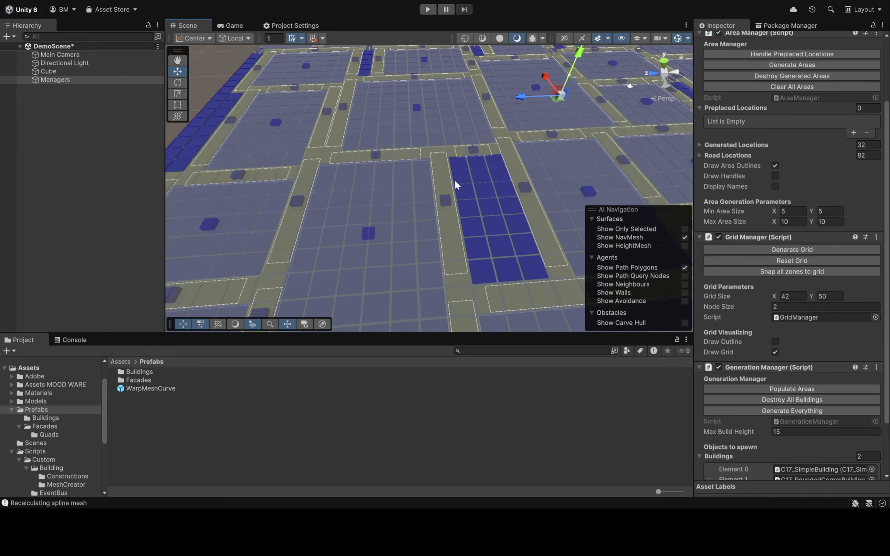
{"action": "key", "text": "d"}
{"action": "mouse_move", "coordinate": [519, 229]}
{"action": "right_mouse_down"}
{"action": "mouse_move", "coordinate": [517, 216]}
{"action": "mouse_move", "coordinate": [502, 226]}
{"action": "right_mouse_up"}
{"action": "key", "text": "w"}
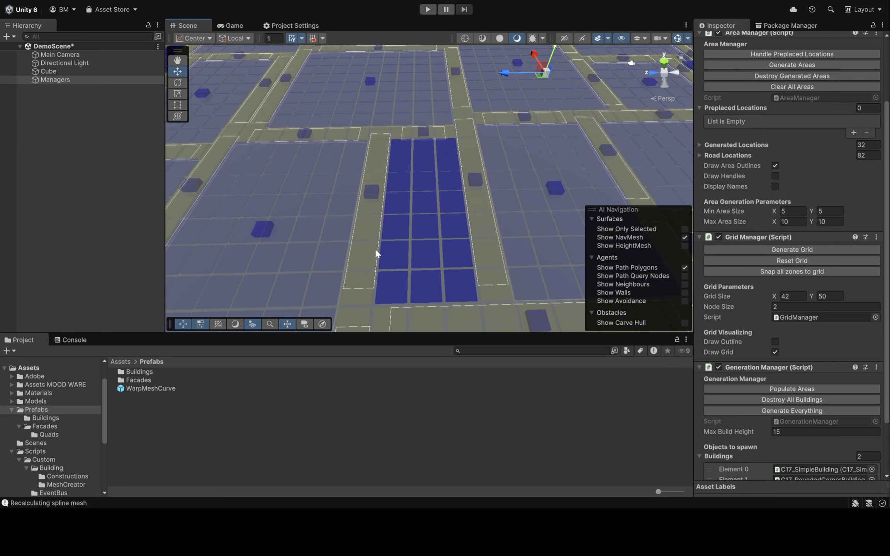
{"action": "right_click_drag", "start_coordinate": [399, 255], "coordinate": [495, 175]}
{"action": "key", "text": "w"}
{"action": "key", "text": "s"}
Populate the generated areas with buildings and examine the city from several angles
{"action": "scroll", "coordinate": [811, 324], "scroll_direction": "down", "scroll_amount": 3}
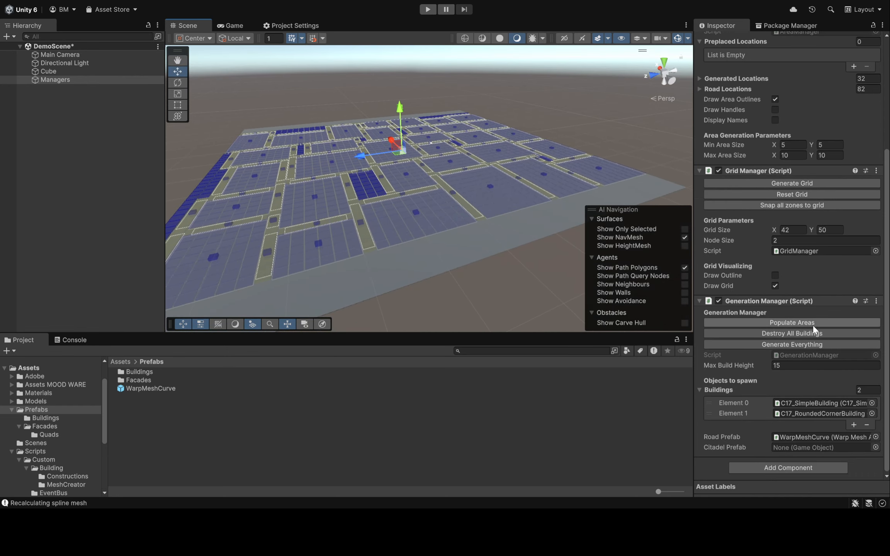
{"action": "left_click", "coordinate": [764, 323]}
{"action": "key", "text": "w"}
{"action": "right_click_drag", "start_coordinate": [596, 125], "coordinate": [503, 104]}
{"action": "left_click", "coordinate": [496, 73]}
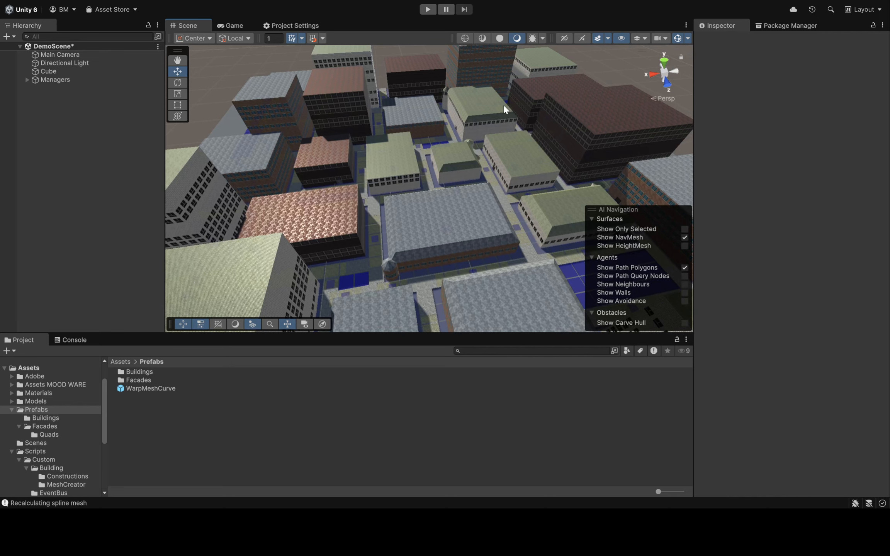
{"action": "right_click_drag", "start_coordinate": [493, 175], "coordinate": [589, 109]}
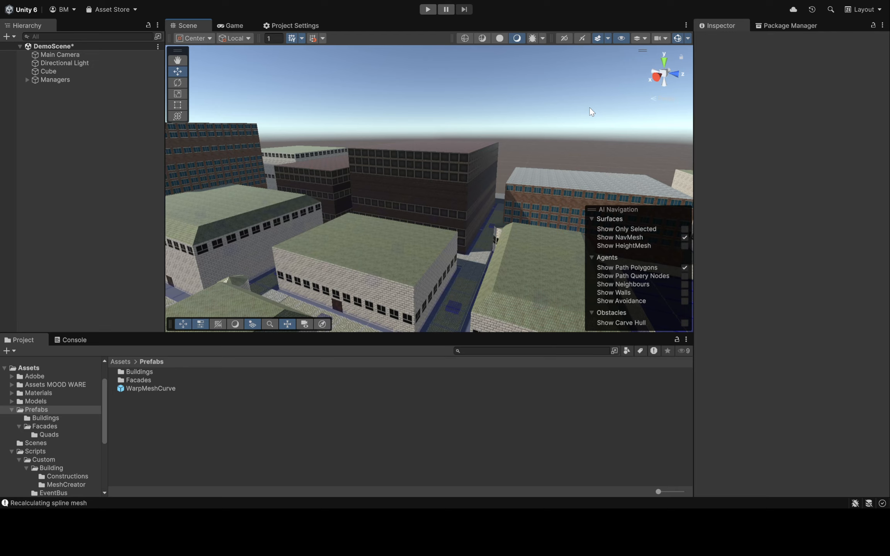
{"action": "right_click_drag", "start_coordinate": [470, 141], "coordinate": [864, 62]}
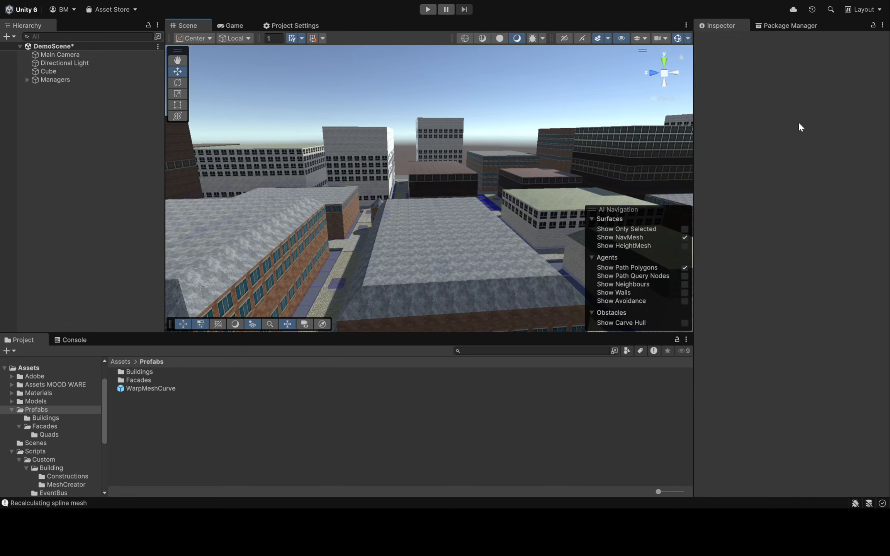
{"action": "right_click_drag", "start_coordinate": [419, 185], "coordinate": [589, 183]}
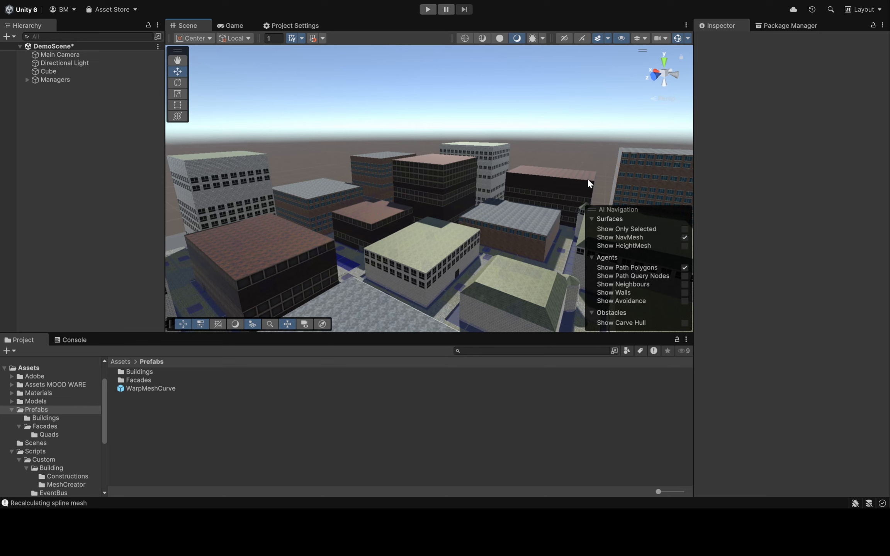
{"action": "right_click_drag", "start_coordinate": [588, 184], "coordinate": [351, 183]}
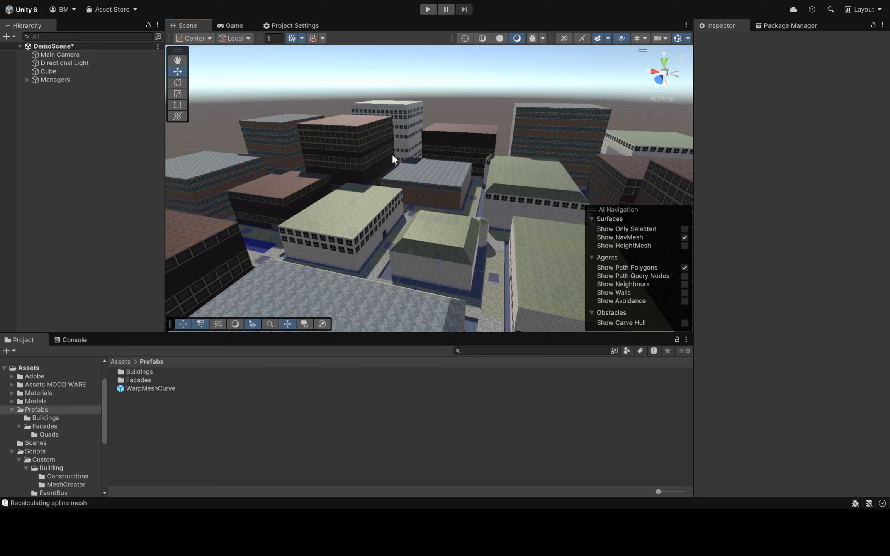
Select the Managers object and repopulate the same areas with new random buildings twice
{"action": "left_click", "coordinate": [72, 80]}
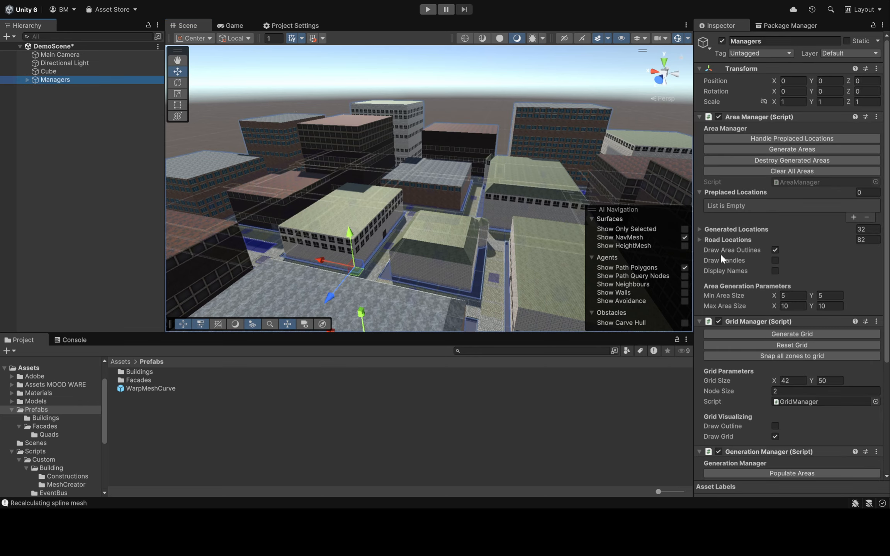
{"action": "right_click_drag", "start_coordinate": [478, 227], "coordinate": [440, 292]}
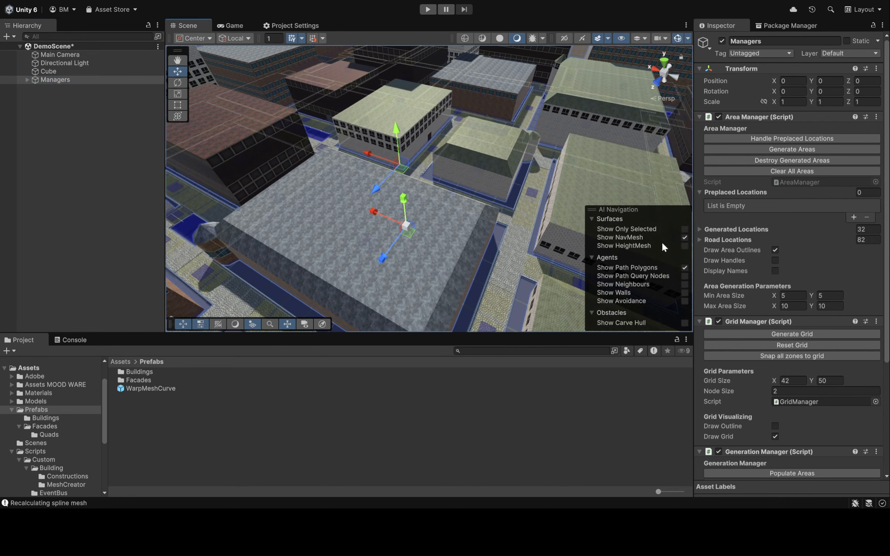
{"action": "scroll", "coordinate": [805, 291], "scroll_direction": "down", "scroll_amount": 5}
{"action": "left_click", "coordinate": [800, 320]}
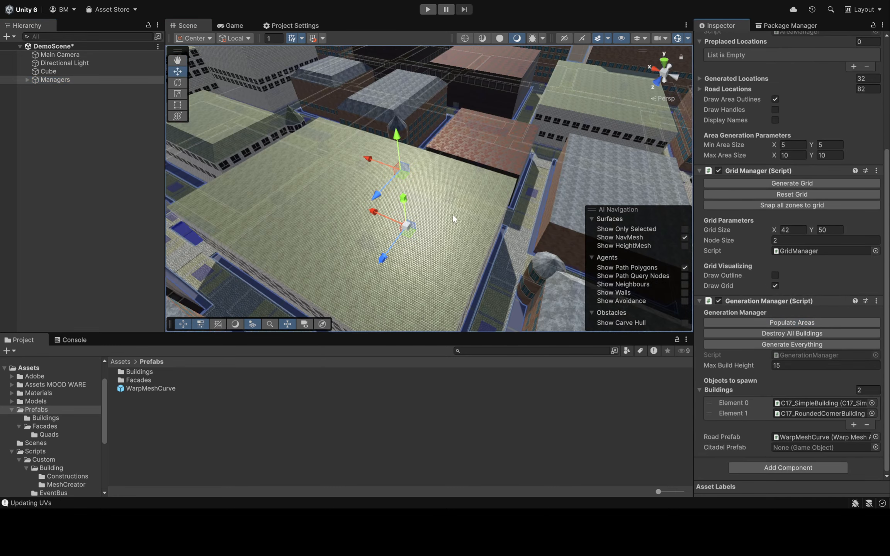
{"action": "right_click_drag", "start_coordinate": [502, 154], "coordinate": [502, 176]}
{"action": "left_click", "coordinate": [790, 323]}
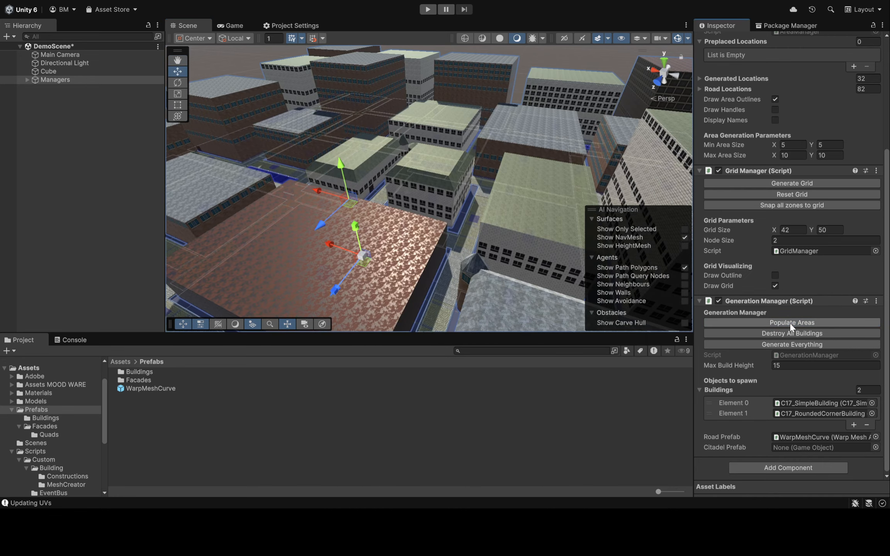
{"action": "right_click_drag", "start_coordinate": [465, 185], "coordinate": [466, 137]}
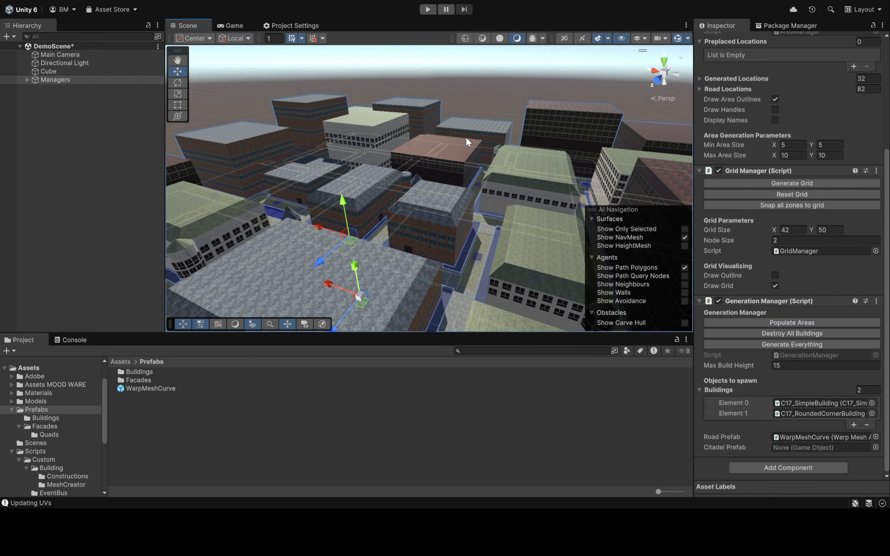
Run Generate Everything twice to rebuild the areas, roads and buildings, examining the new city layouts
{"action": "left_click", "coordinate": [781, 343]}
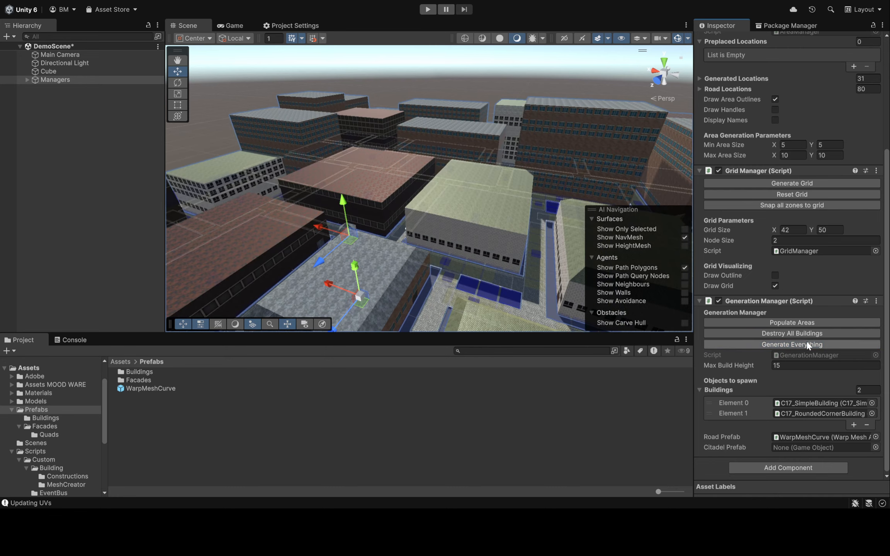
{"action": "right_click_drag", "start_coordinate": [425, 226], "coordinate": [393, 222]}
{"action": "right_click_drag", "start_coordinate": [485, 190], "coordinate": [523, 232]}
{"action": "left_click", "coordinate": [818, 347]}
{"action": "right_click_drag", "start_coordinate": [408, 155], "coordinate": [520, 131]}
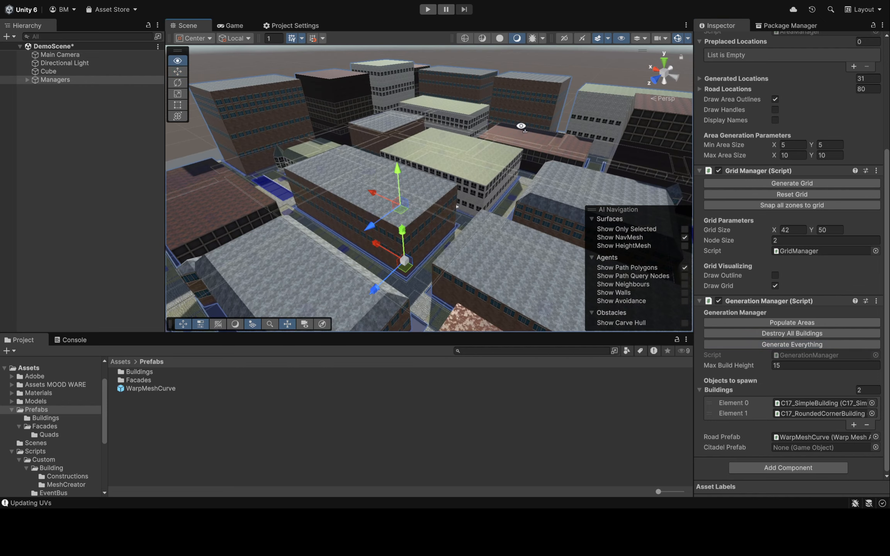
Remove all buildings and areas from the scene and regenerate the empty grid
{"action": "left_click", "coordinate": [751, 333]}
{"action": "scroll", "coordinate": [787, 282], "scroll_direction": "up", "scroll_amount": 5}
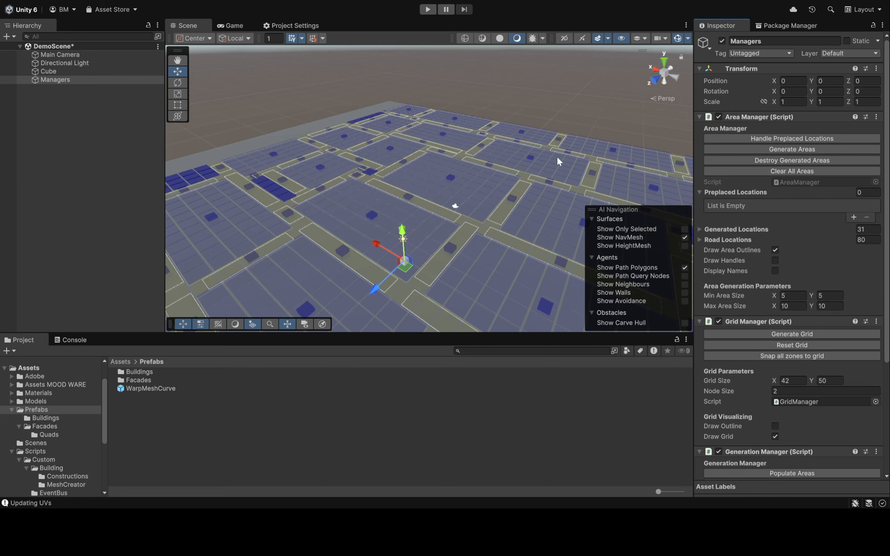
{"action": "left_click", "coordinate": [792, 171]}
{"action": "right_click_drag", "start_coordinate": [398, 123], "coordinate": [418, 162]}
{"action": "left_click", "coordinate": [760, 333]}
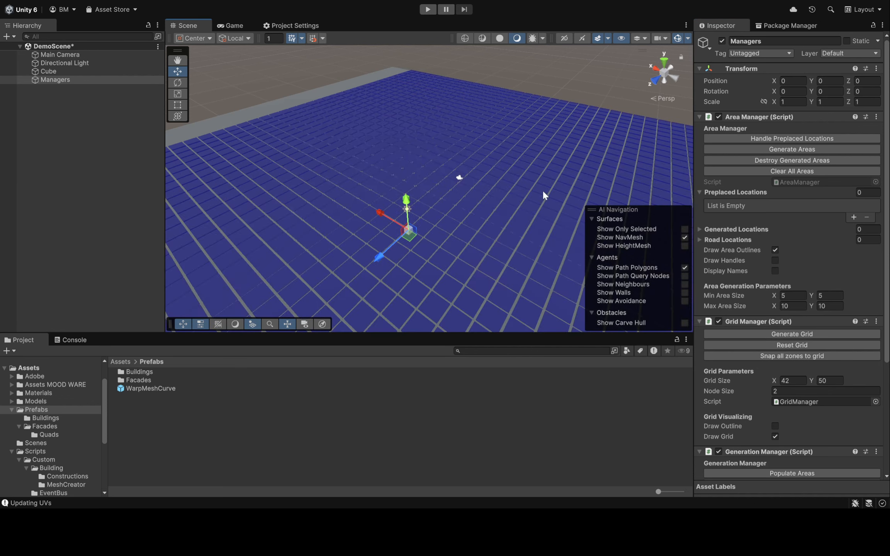
{"action": "right_click_drag", "start_coordinate": [542, 189], "coordinate": [498, 158]}
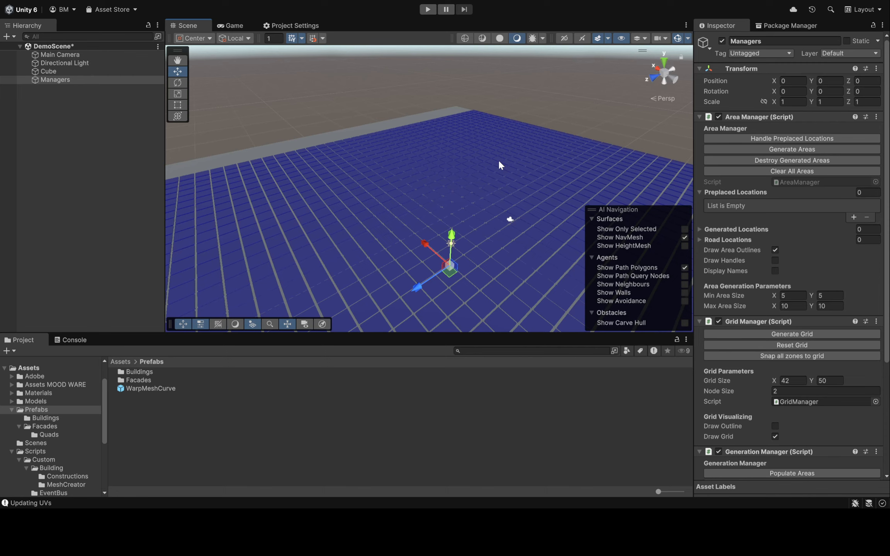
{"action": "left_click", "coordinate": [698, 228]}
{"action": "left_click", "coordinate": [698, 229]}
{"action": "right_click_drag", "start_coordinate": [509, 128], "coordinate": [489, 203]}
{"action": "right_click_drag", "start_coordinate": [487, 241], "coordinate": [494, 166]}
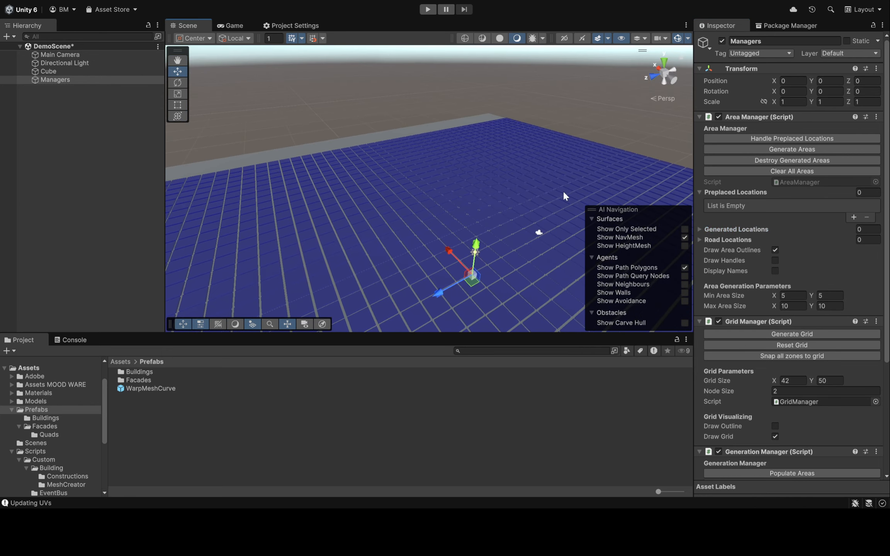
{"action": "mouse_move", "coordinate": [523, 164]}
{"action": "right_mouse_down"}
{"action": "mouse_move", "coordinate": [514, 195]}
{"action": "mouse_move", "coordinate": [529, 162]}
{"action": "right_mouse_up"}
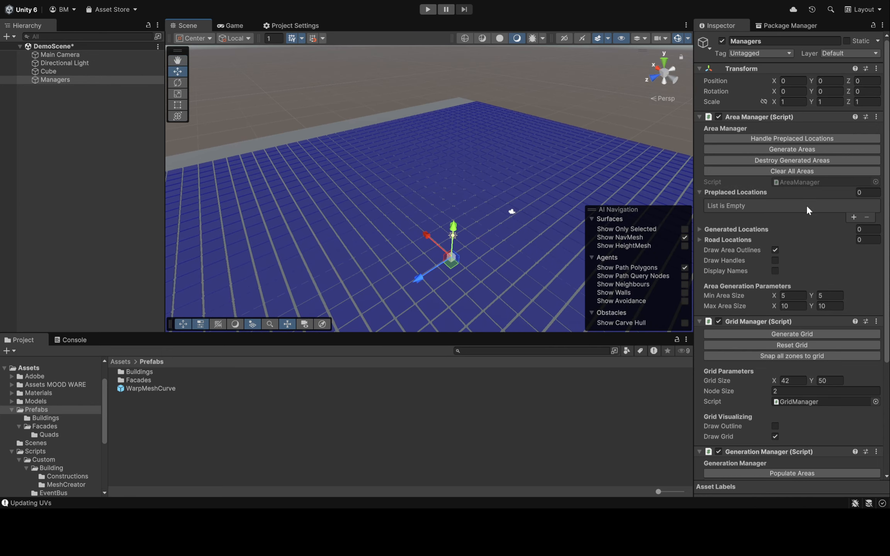
Add two Standard Block entries to the Preplaced Locations and turn on Draw Handles and Display Names
{"action": "left_click", "coordinate": [853, 218]}
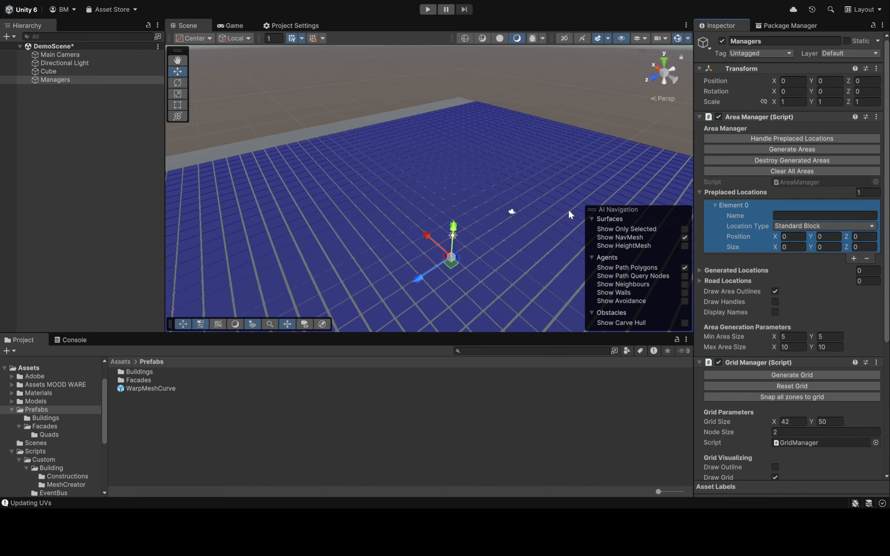
{"action": "left_click", "coordinate": [853, 258]}
{"action": "mouse_move", "coordinate": [510, 162]}
{"action": "right_mouse_down"}
{"action": "mouse_move", "coordinate": [563, 190]}
{"action": "mouse_move", "coordinate": [518, 172]}
{"action": "right_mouse_up"}
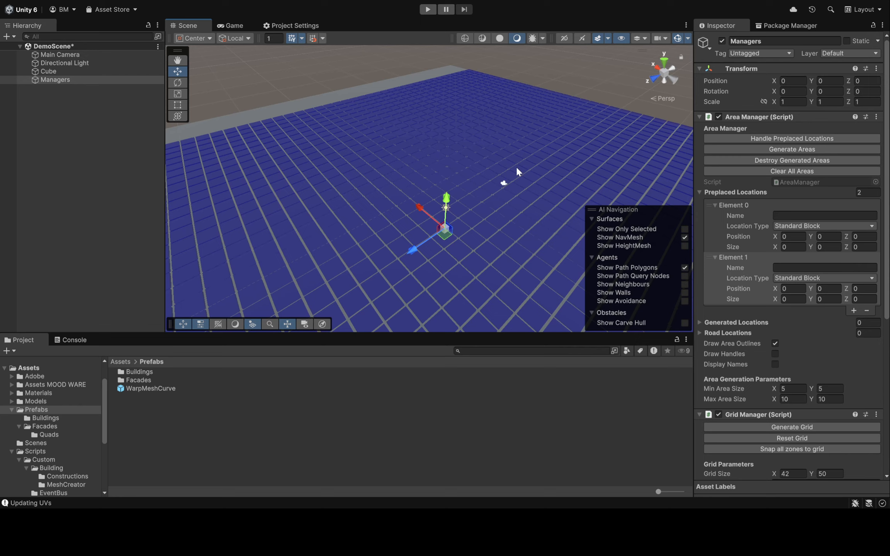
{"action": "right_click_drag", "start_coordinate": [498, 153], "coordinate": [526, 148]}
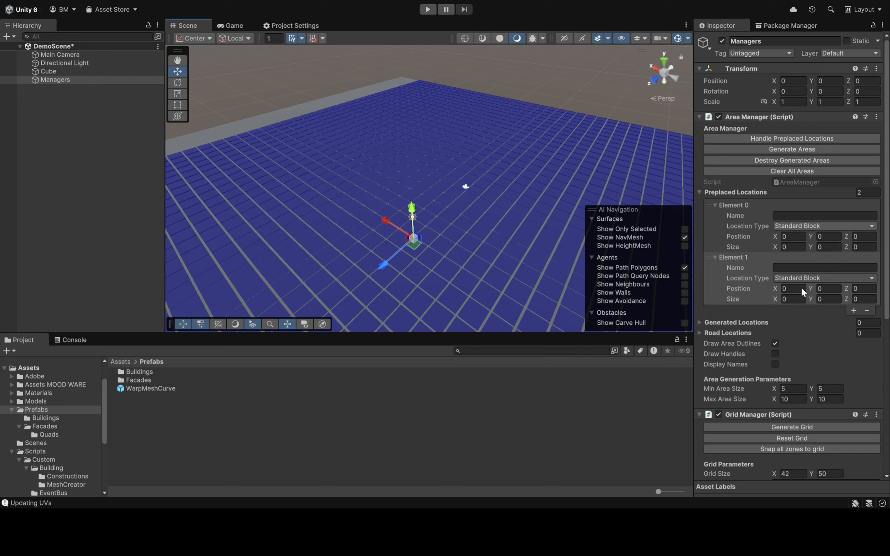
{"action": "right_click_drag", "start_coordinate": [535, 181], "coordinate": [525, 192]}
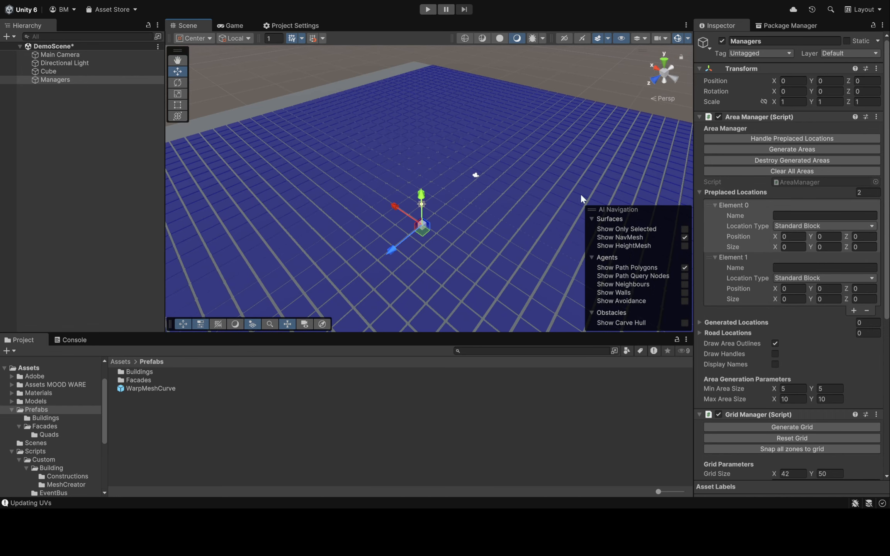
{"action": "left_click", "coordinate": [774, 352]}
{"action": "left_click", "coordinate": [774, 365]}
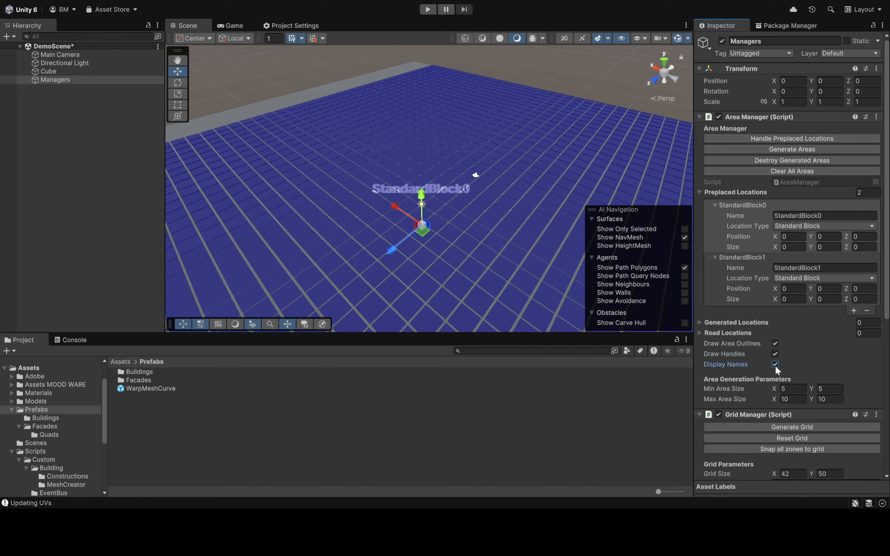
Set StandardBlock0's size to 10 in X and 10 in Z, and shift its X position to about 13.19
{"action": "left_click", "coordinate": [791, 246]}
{"action": "type", "text": "10"}
{"action": "left_click", "coordinate": [865, 247]}
{"action": "type", "text": "10"}
{"action": "left_click_drag", "start_coordinate": [776, 236], "coordinate": [125, 225]}
Resize StandardBlock0 in the scene to about 17.43 by 22.6 and move it to about X 19.09, Z -16.02
{"action": "right_click_drag", "start_coordinate": [464, 159], "coordinate": [462, 213]}
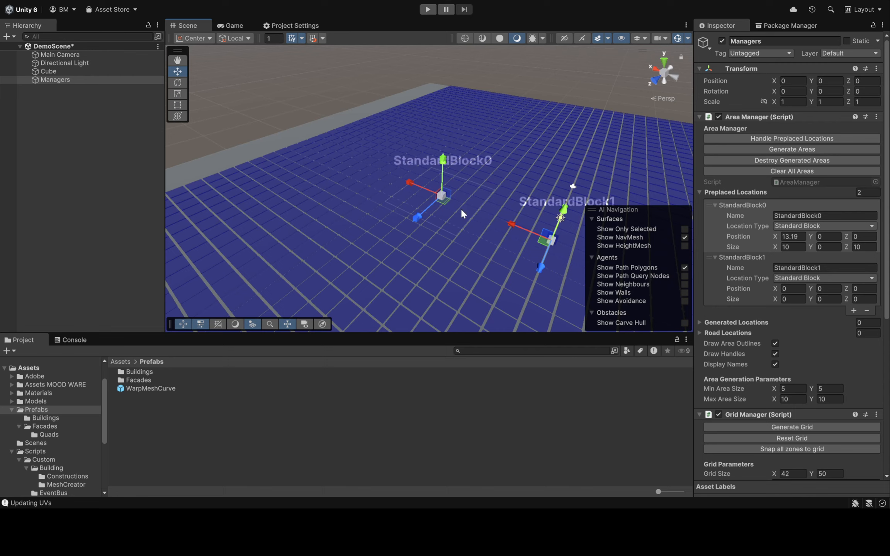
{"action": "left_click_drag", "start_coordinate": [446, 201], "coordinate": [425, 155]}
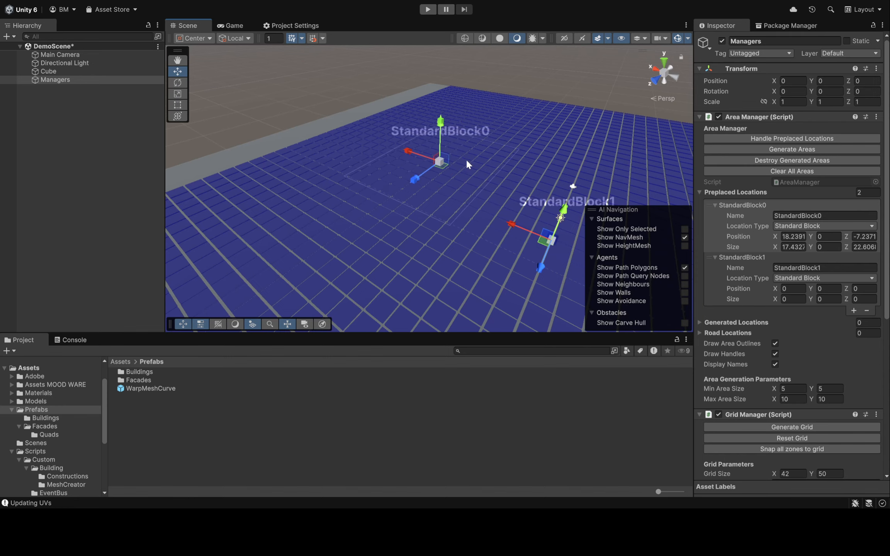
{"action": "right_click_drag", "start_coordinate": [466, 159], "coordinate": [461, 184]}
{"action": "left_click_drag", "start_coordinate": [422, 189], "coordinate": [443, 146]}
{"action": "right_click_drag", "start_coordinate": [444, 146], "coordinate": [703, 185]}
Shift StandardBlock1's X position to 4.65 and set its size to 5 in X and 5 in Z
{"action": "left_click_drag", "start_coordinate": [775, 290], "coordinate": [855, 288]}
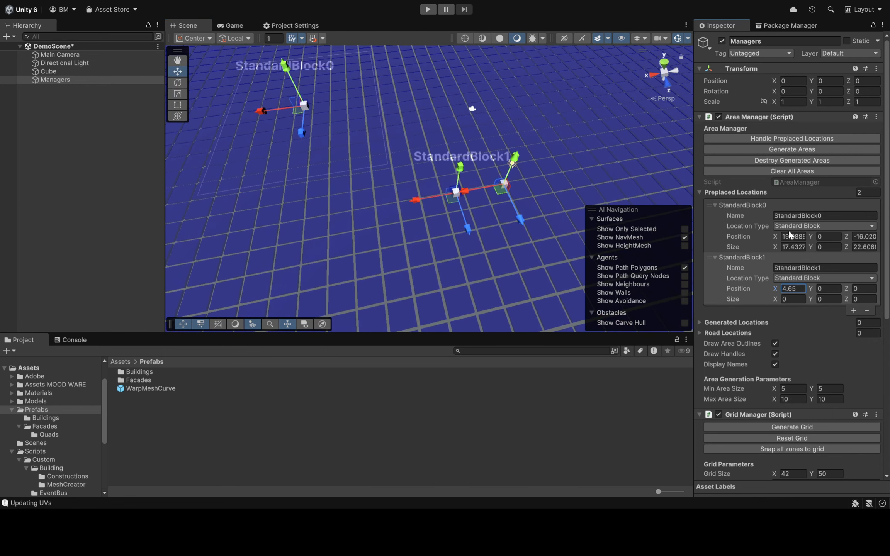
{"action": "left_click", "coordinate": [803, 302]}
{"action": "type", "text": "5"}
{"action": "key", "text": "Tab"}
{"action": "key", "text": "Tab"}
{"action": "type", "text": "5"}
Move StandardBlock1 in the scene to about X -25.6, Z -2.2 and resize it to about 10.66 by 9.24
{"action": "right_click_drag", "start_coordinate": [424, 137], "coordinate": [427, 142]}
{"action": "left_click_drag", "start_coordinate": [447, 194], "coordinate": [715, 101]}
{"action": "right_click_drag", "start_coordinate": [671, 124], "coordinate": [714, 92]}
{"action": "left_click_drag", "start_coordinate": [607, 112], "coordinate": [598, 139]}
{"action": "right_click_drag", "start_coordinate": [492, 144], "coordinate": [601, 155]}
{"action": "left_click_drag", "start_coordinate": [587, 144], "coordinate": [622, 157]}
{"action": "left_click_drag", "start_coordinate": [520, 142], "coordinate": [487, 147]}
{"action": "right_click_drag", "start_coordinate": [471, 143], "coordinate": [439, 140]}
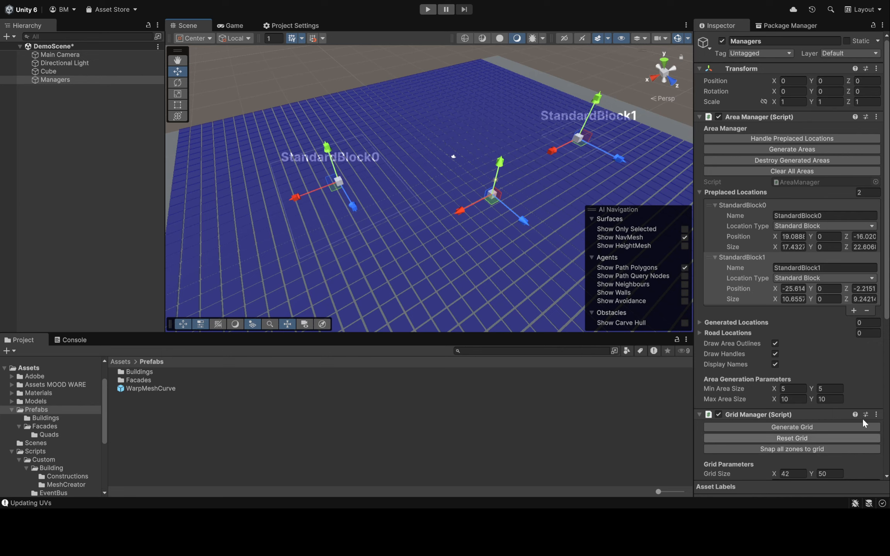
Handle the two preplaced standard blocks so they align to the grid and get surrounding roads
{"action": "scroll", "coordinate": [829, 319], "scroll_direction": "down", "scroll_amount": 5}
{"action": "scroll", "coordinate": [829, 319], "scroll_direction": "down", "scroll_amount": 2}
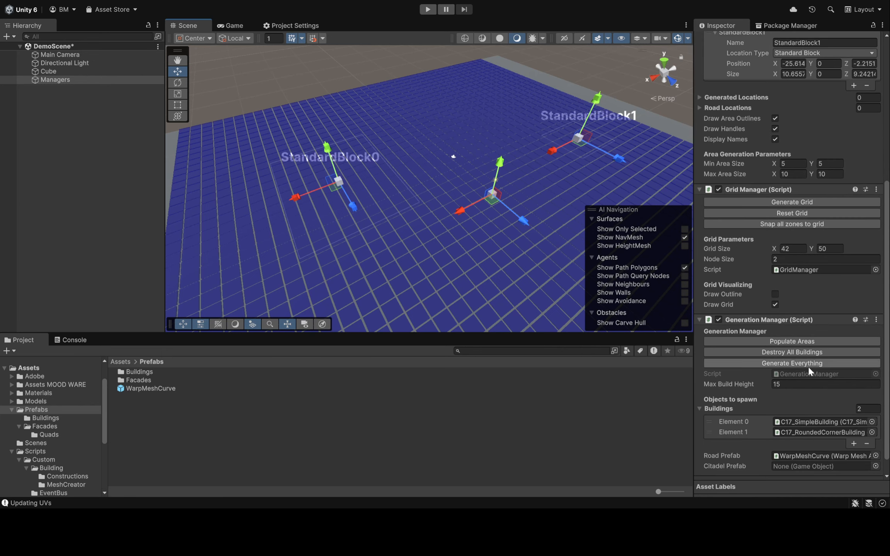
{"action": "left_click", "coordinate": [808, 366]}
{"action": "scroll", "coordinate": [804, 322], "scroll_direction": "up", "scroll_amount": 7}
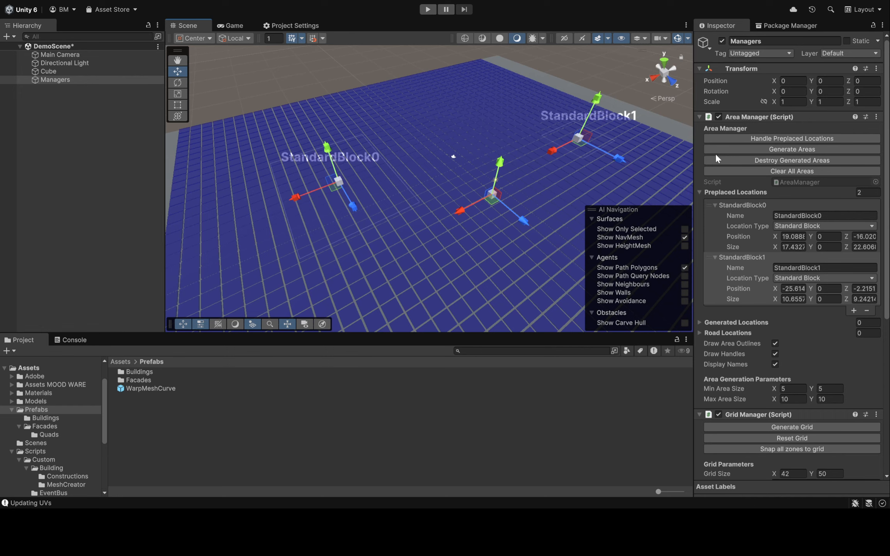
{"action": "left_click", "coordinate": [732, 138]}
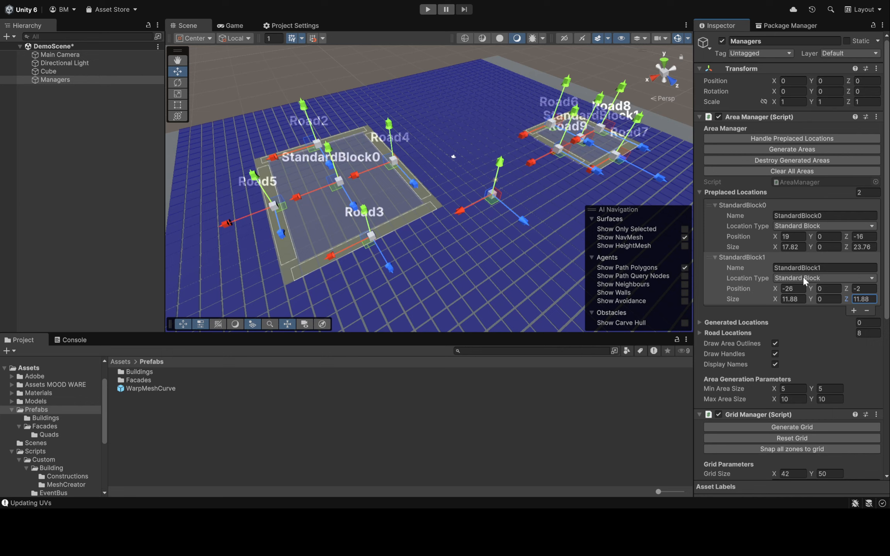
Generate the entire city around the two preplaced standard blocks, regenerating it several times for different layouts
{"action": "scroll", "coordinate": [761, 244], "scroll_direction": "down", "scroll_amount": 10}
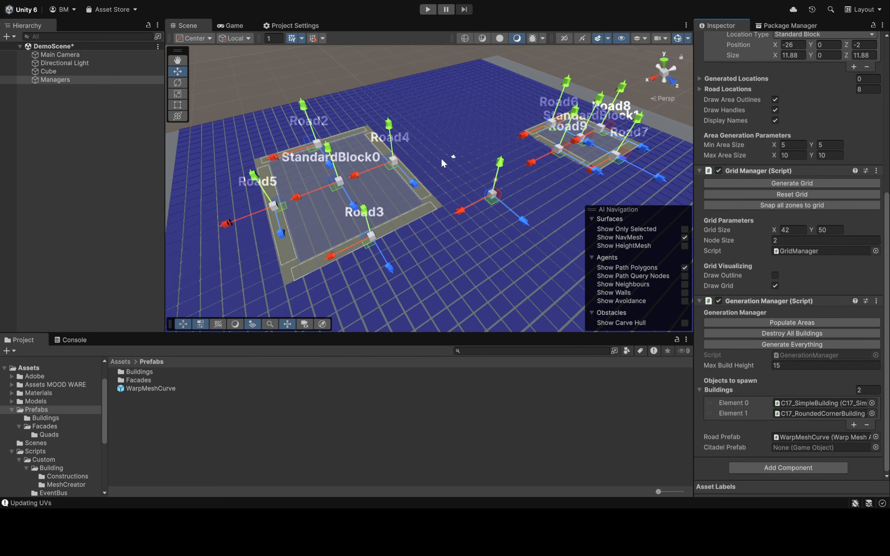
{"action": "left_click", "coordinate": [804, 345]}
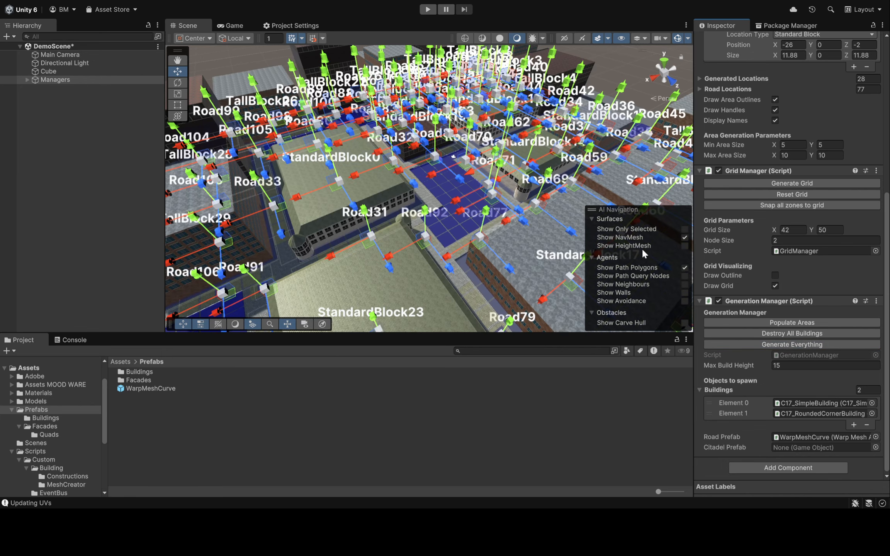
{"action": "left_click", "coordinate": [766, 344]}
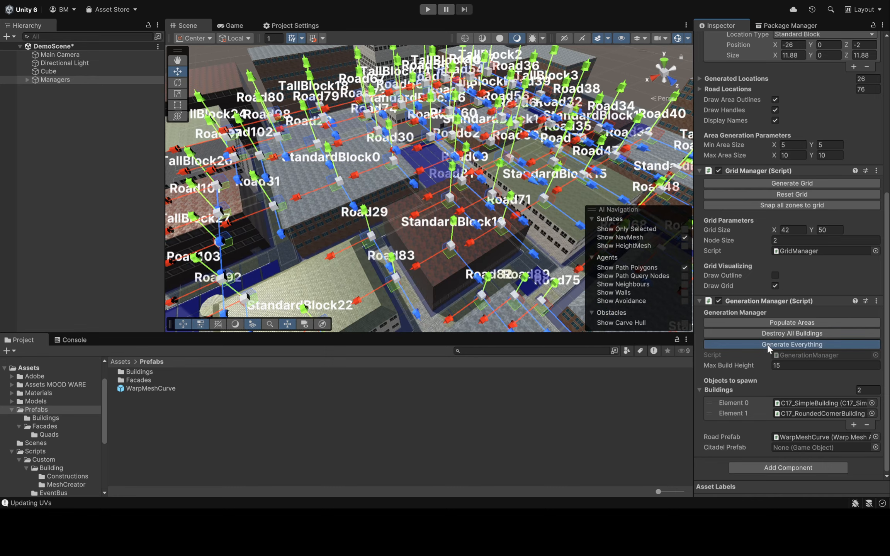
{"action": "left_click", "coordinate": [766, 344]}
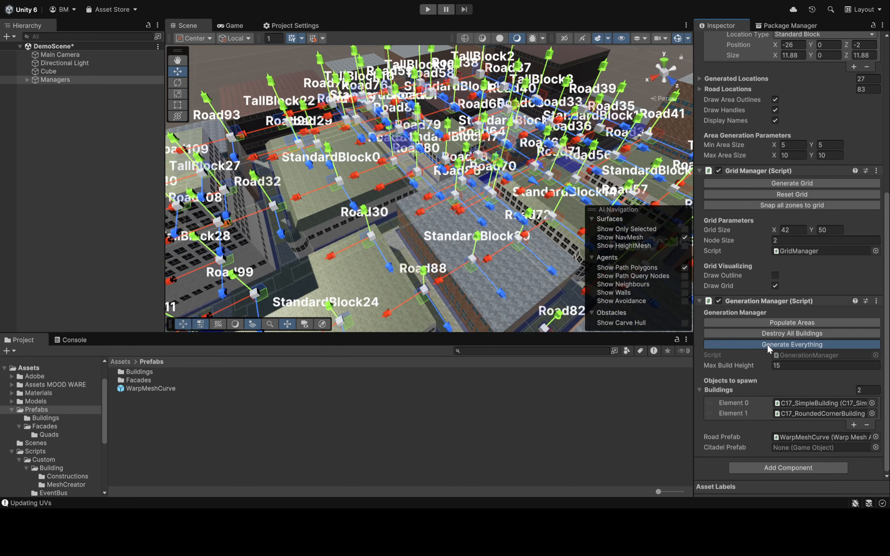
{"action": "left_click", "coordinate": [766, 344]}
{"action": "left_click", "coordinate": [766, 344]}
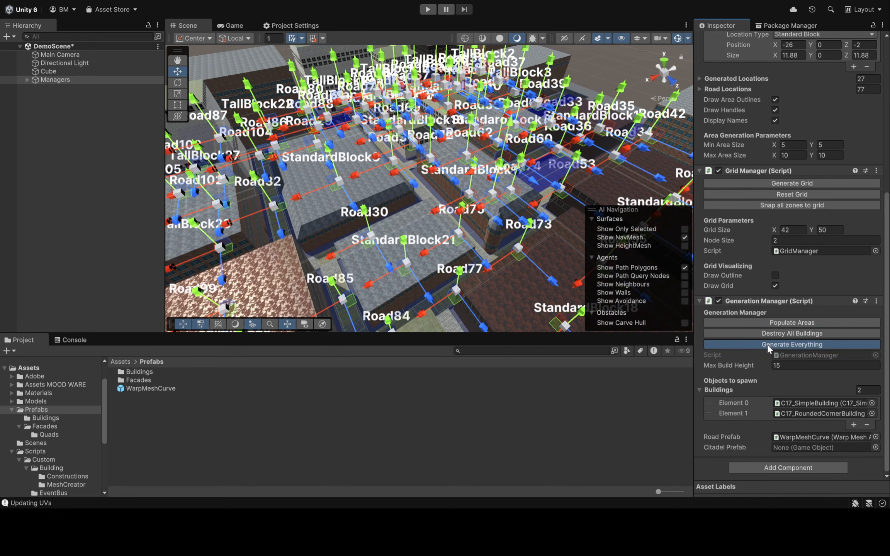
{"action": "left_click", "coordinate": [767, 344]}
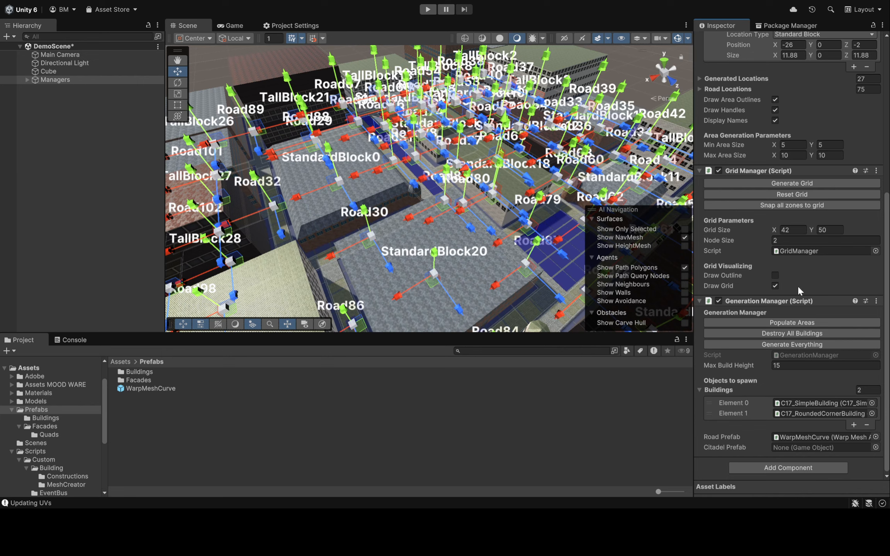
Change both preplaced locations to the Tall Block type and regenerate the whole city twice
{"action": "scroll", "coordinate": [797, 286], "scroll_direction": "up", "scroll_amount": 5}
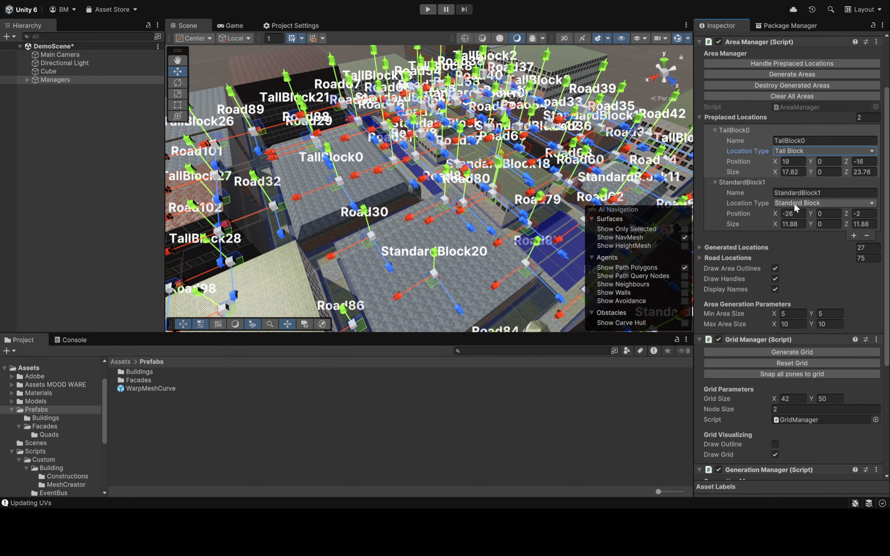
{"action": "scroll", "coordinate": [804, 228], "scroll_direction": "down", "scroll_amount": 5}
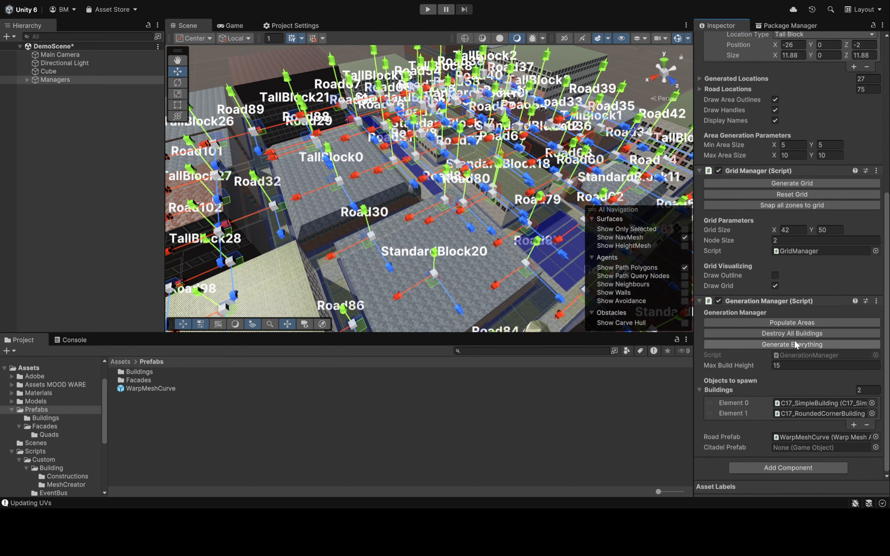
{"action": "left_click", "coordinate": [789, 343]}
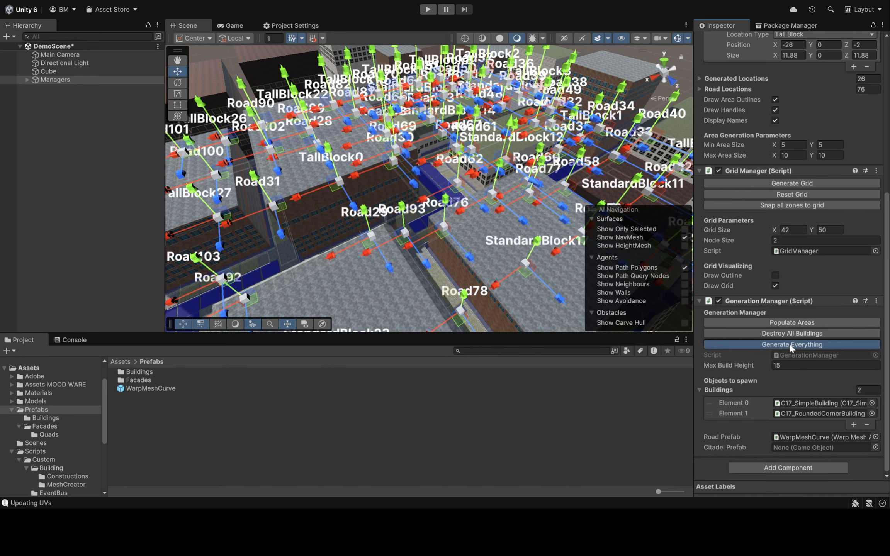
{"action": "left_click", "coordinate": [788, 343]}
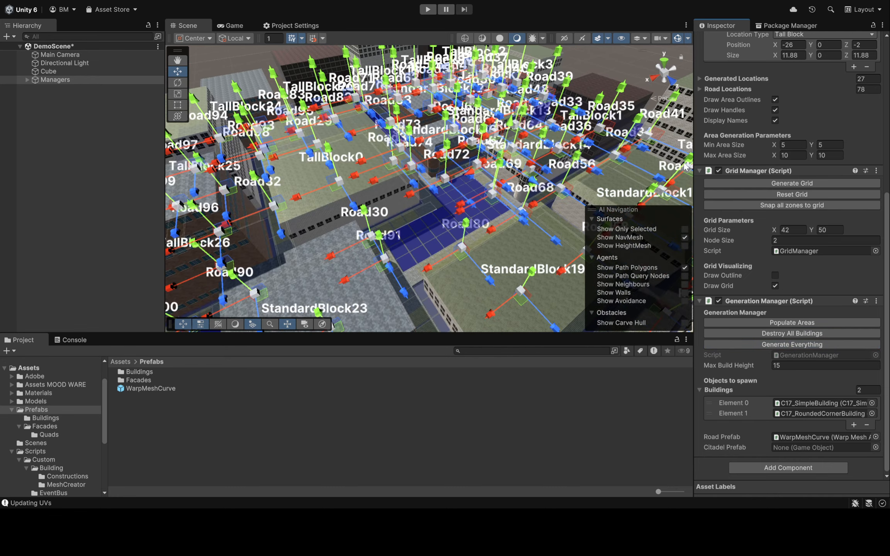
Change the first preplaced location's type to Park and regenerate the whole city repeatedly
{"action": "scroll", "coordinate": [750, 112], "scroll_direction": "up", "scroll_amount": 5}
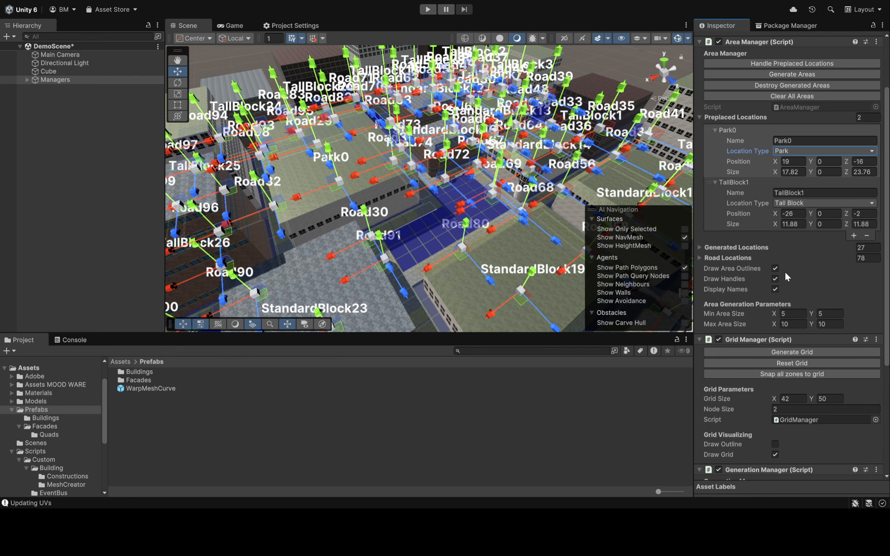
{"action": "scroll", "coordinate": [784, 270], "scroll_direction": "down", "scroll_amount": 5}
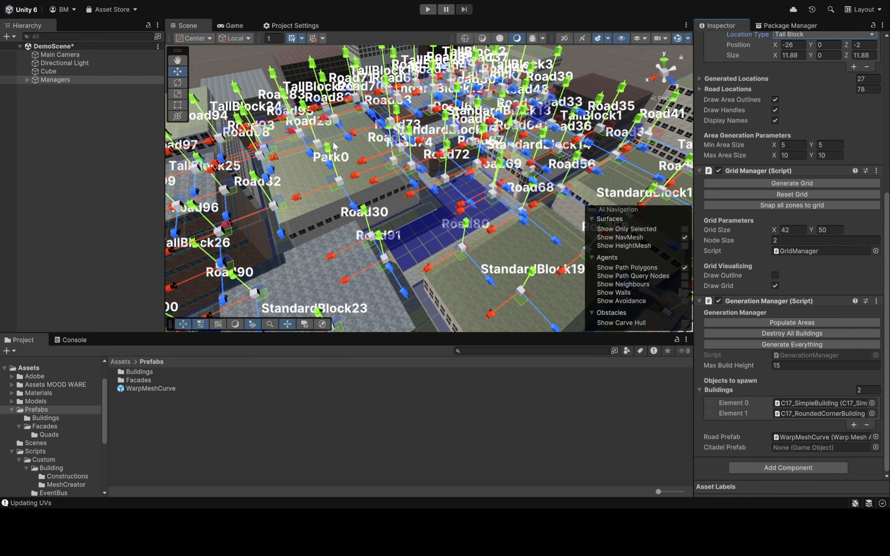
{"action": "left_click", "coordinate": [752, 345]}
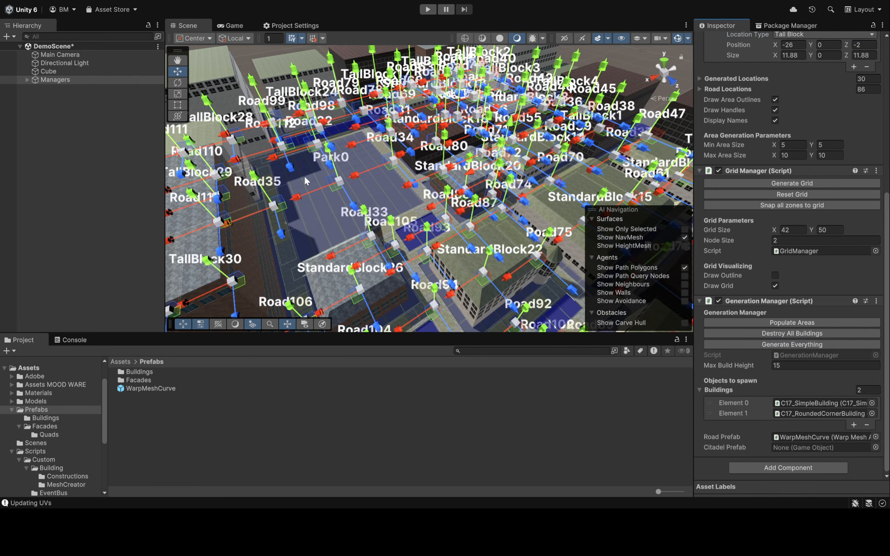
{"action": "left_click", "coordinate": [739, 344]}
{"action": "left_click", "coordinate": [738, 343]}
{"action": "left_click", "coordinate": [738, 343]}
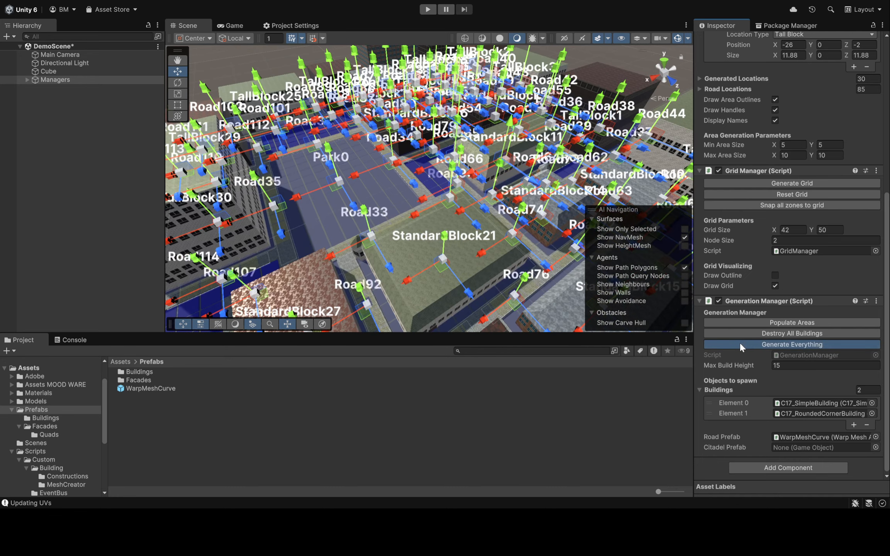
{"action": "left_click", "coordinate": [738, 343]}
{"action": "left_click", "coordinate": [739, 343]}
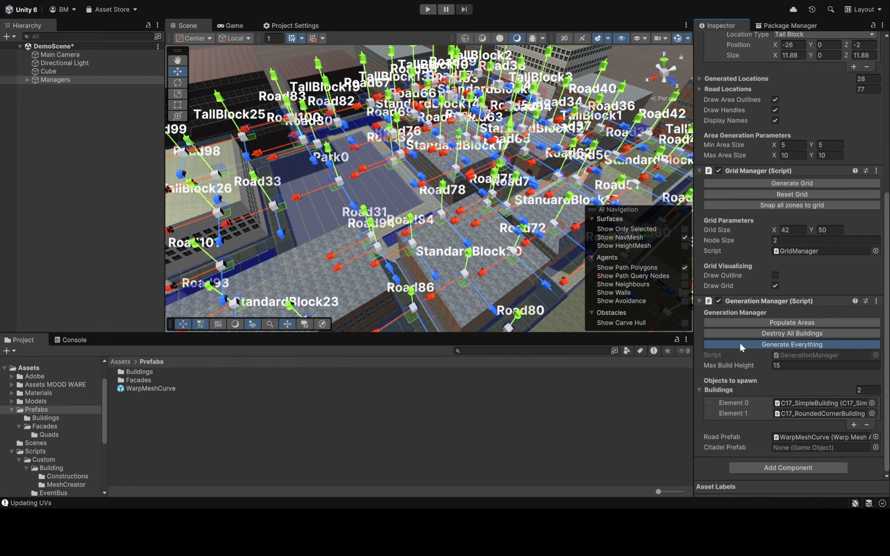
{"action": "left_click", "coordinate": [738, 343]}
{"action": "left_click", "coordinate": [738, 343]}
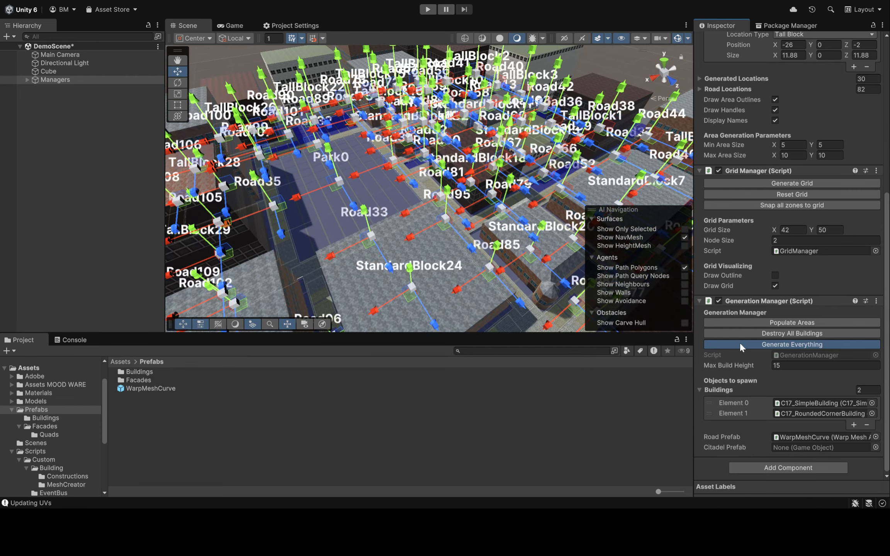
{"action": "left_click", "coordinate": [738, 343]}
Change the second preplaced location's type to Citadel
{"action": "scroll", "coordinate": [741, 232], "scroll_direction": "up", "scroll_amount": 5}
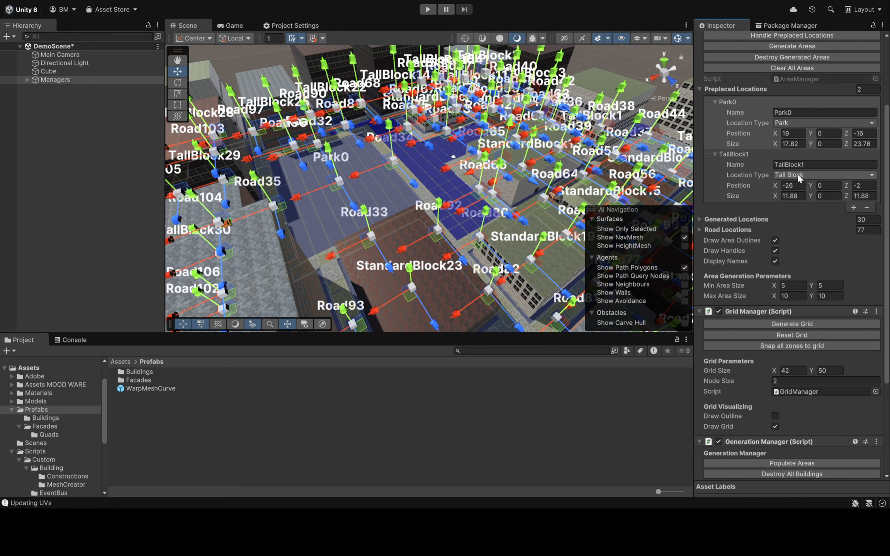
{"action": "scroll", "coordinate": [596, 80], "scroll_direction": "down", "scroll_amount": 3}
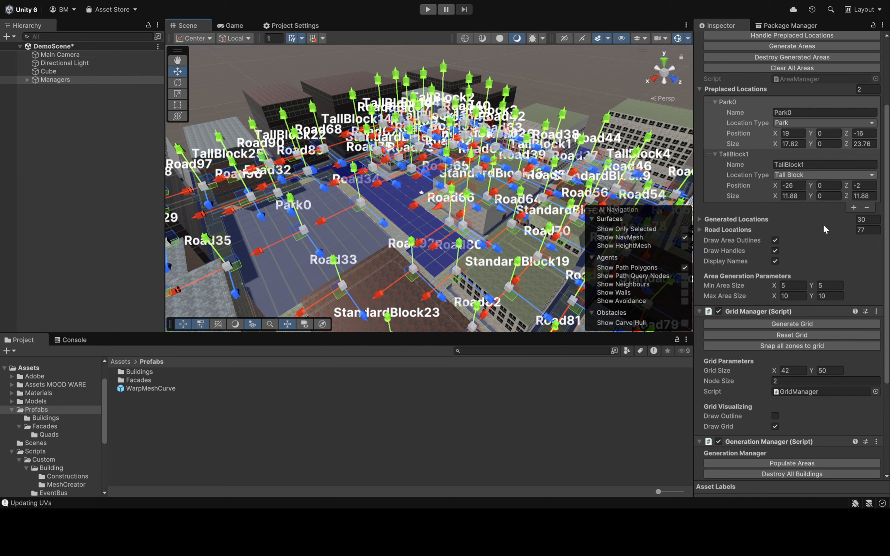
{"action": "left_click", "coordinate": [823, 225]}
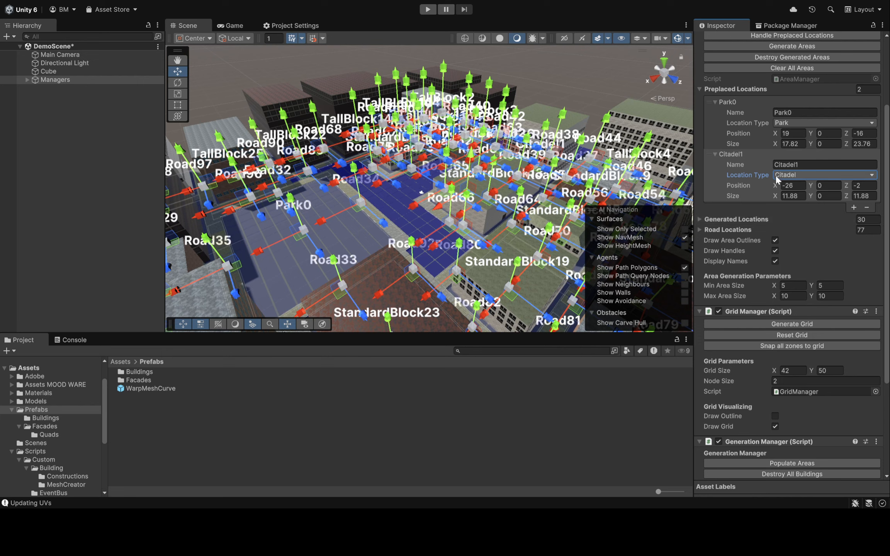
Assign Citadel_Mesh from the Prefabs/Buildings folder as the Generation Manager's citadel prefab
{"action": "scroll", "coordinate": [792, 183], "scroll_direction": "down", "scroll_amount": 6}
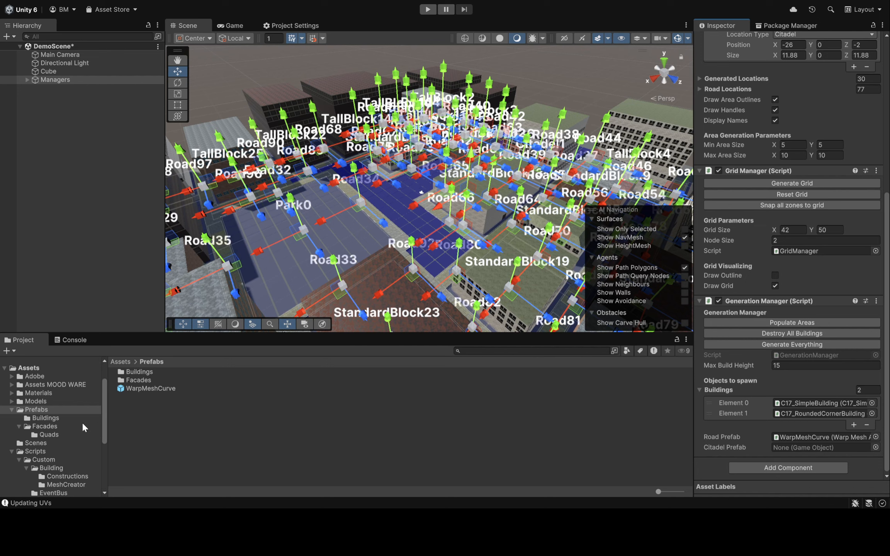
{"action": "left_click", "coordinate": [67, 418]}
{"action": "left_click_drag", "start_coordinate": [146, 389], "coordinate": [830, 447]}
{"action": "scroll", "coordinate": [484, 236], "scroll_direction": "down", "scroll_amount": 5}
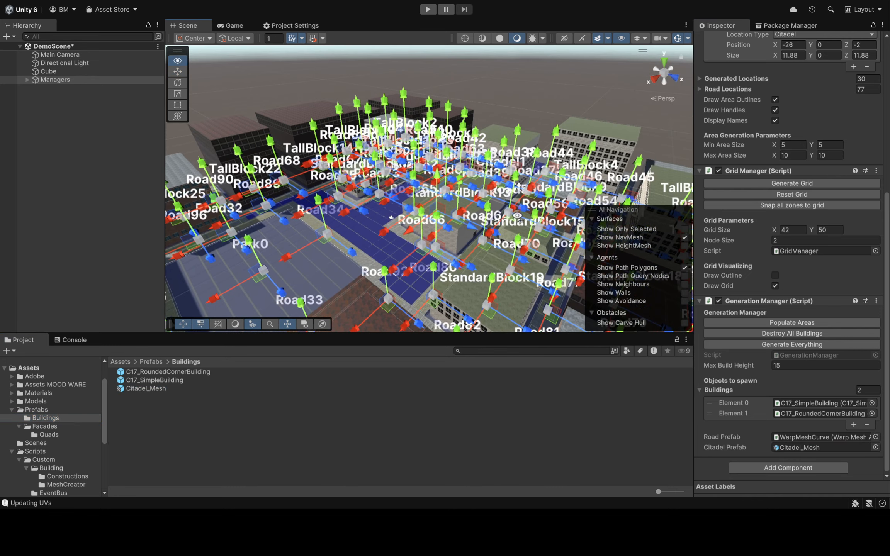
Move the Citadel1 location outside the city grid by shifting its X position to -87.88
{"action": "scroll", "coordinate": [741, 146], "scroll_direction": "up", "scroll_amount": 3}
{"action": "scroll", "coordinate": [742, 146], "scroll_direction": "up", "scroll_amount": 4}
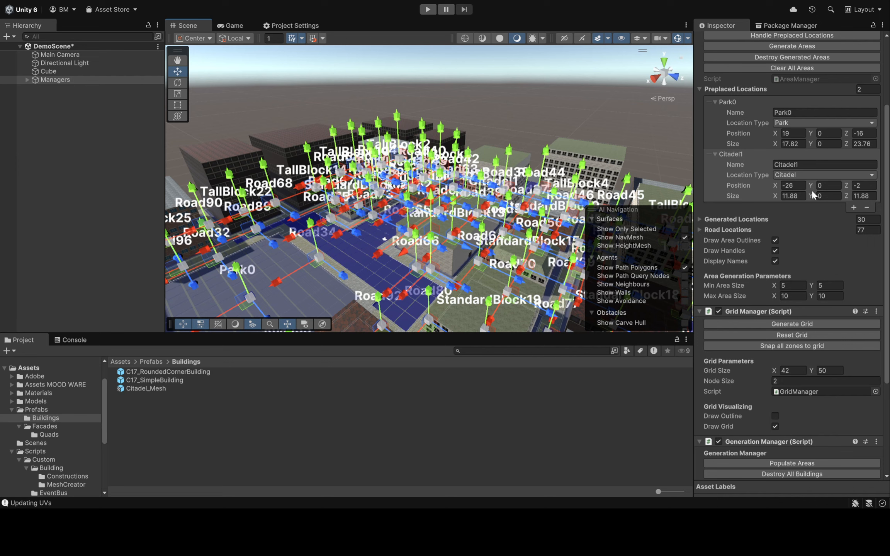
{"action": "left_click_drag", "start_coordinate": [774, 185], "coordinate": [593, 301]}
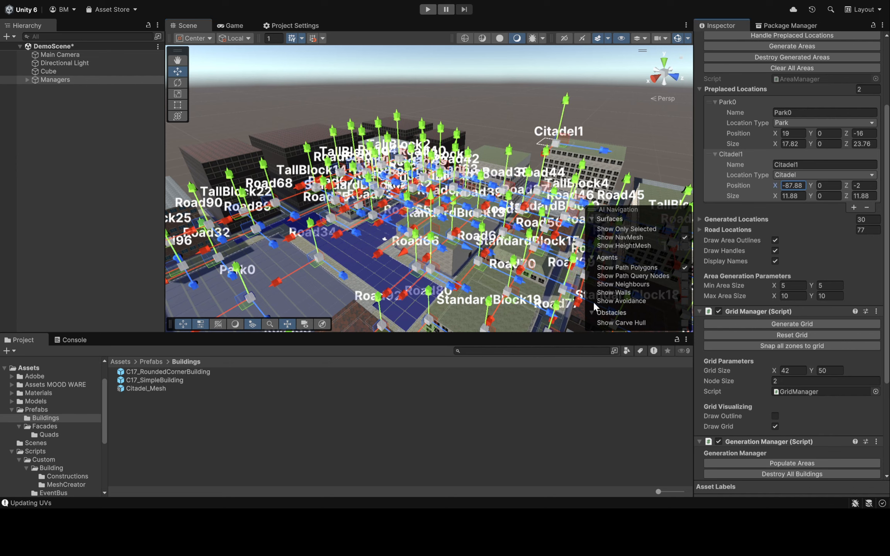
{"action": "left_click_drag", "start_coordinate": [502, 112], "coordinate": [601, 80], "text": "alt"}
{"action": "left_click_drag", "start_coordinate": [574, 111], "coordinate": [579, 88], "text": "alt"}
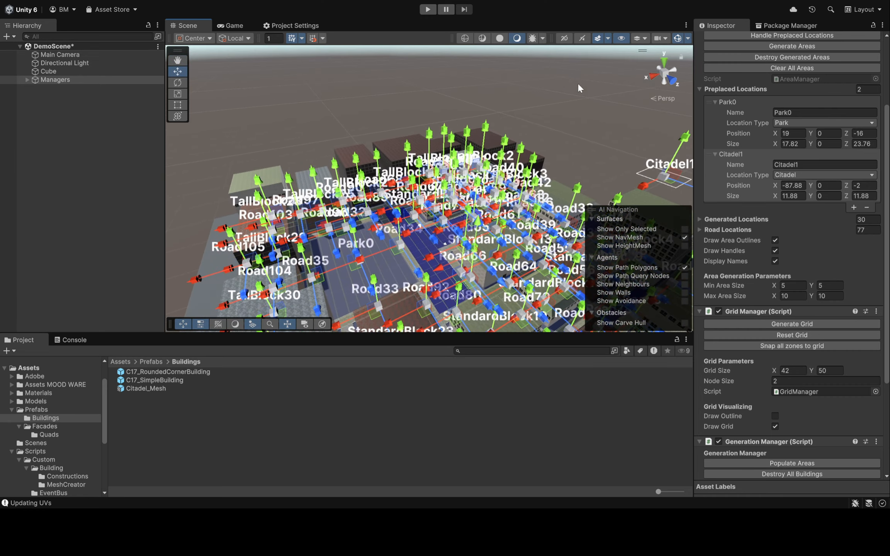
{"action": "left_click_drag", "start_coordinate": [502, 123], "coordinate": [486, 114], "text": "alt"}
{"action": "right_click_drag", "start_coordinate": [487, 111], "coordinate": [572, 133]}
Destroy the generated areas and all buildings while keeping the preplaced park and citadel locations
{"action": "scroll", "coordinate": [822, 302], "scroll_direction": "down", "scroll_amount": 2}
{"action": "scroll", "coordinate": [821, 301], "scroll_direction": "down", "scroll_amount": 5}
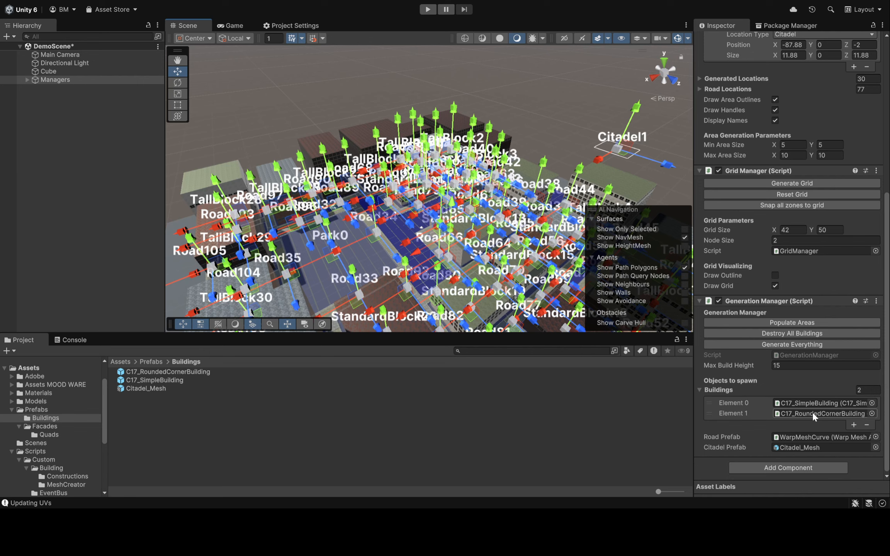
{"action": "scroll", "coordinate": [812, 412], "scroll_direction": "up", "scroll_amount": 7}
{"action": "scroll", "coordinate": [784, 190], "scroll_direction": "down", "scroll_amount": 1}
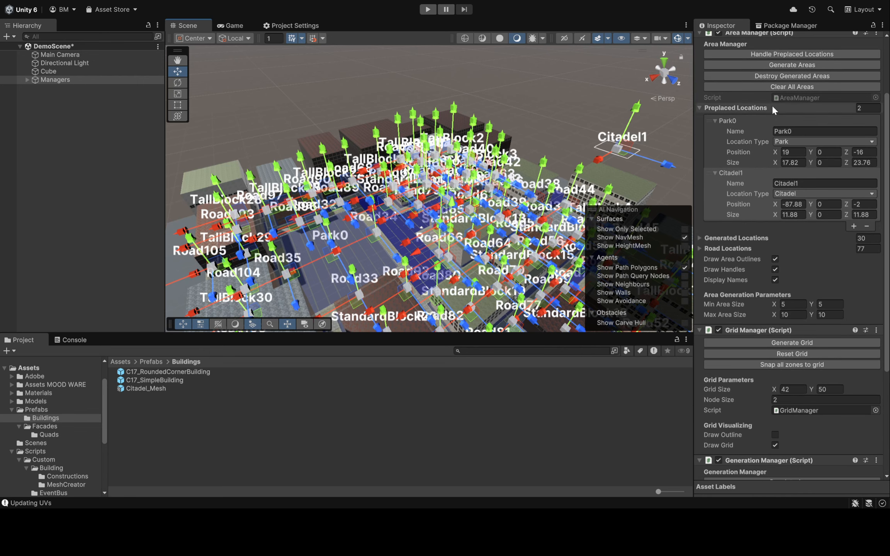
{"action": "left_click", "coordinate": [779, 74]}
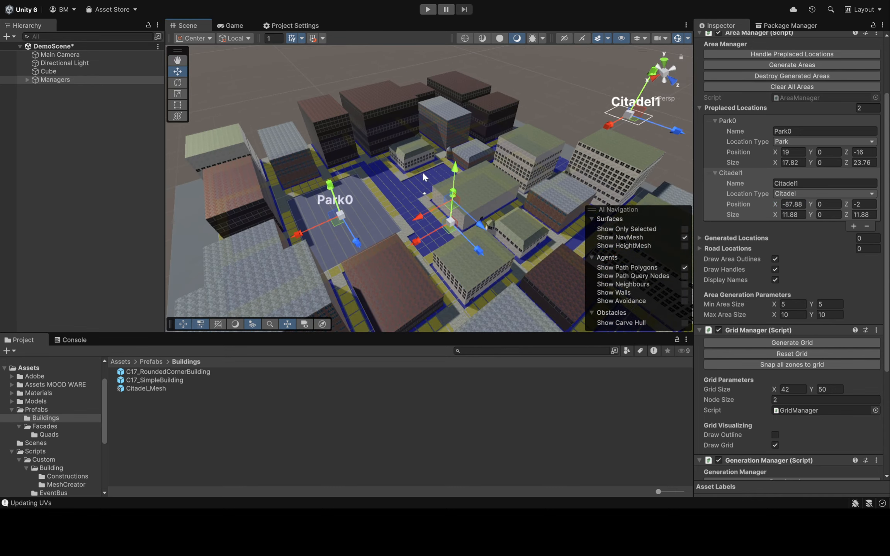
{"action": "scroll", "coordinate": [830, 228], "scroll_direction": "down", "scroll_amount": 6}
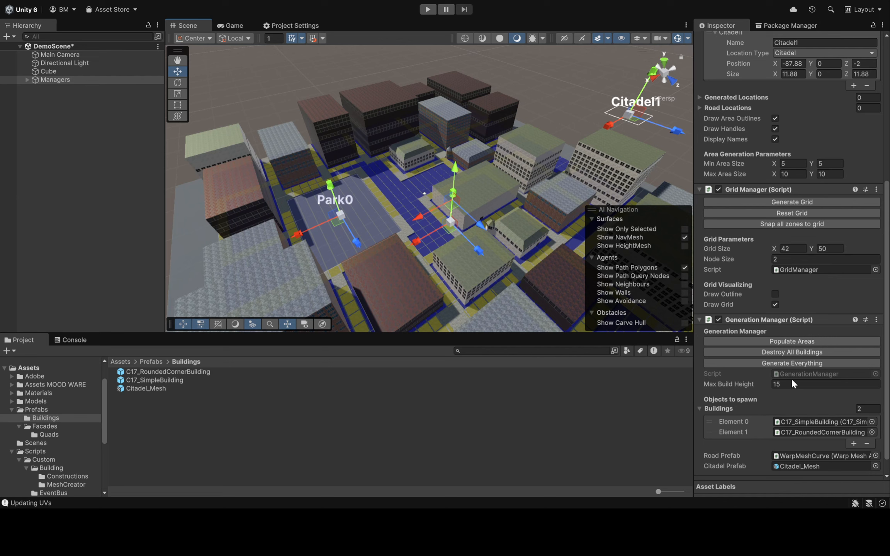
{"action": "left_click", "coordinate": [794, 352]}
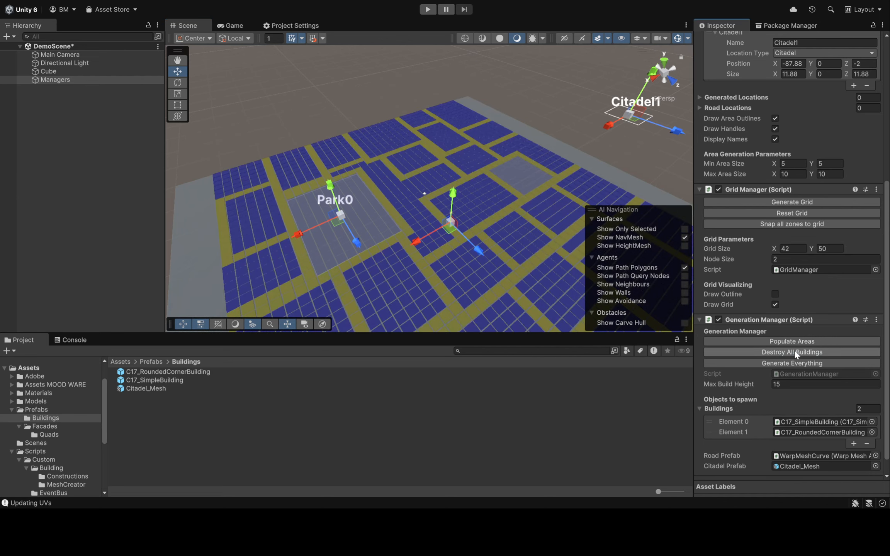
Regenerate the grid and generate the whole city with the preplaced park and the citadel
{"action": "left_click", "coordinate": [788, 203]}
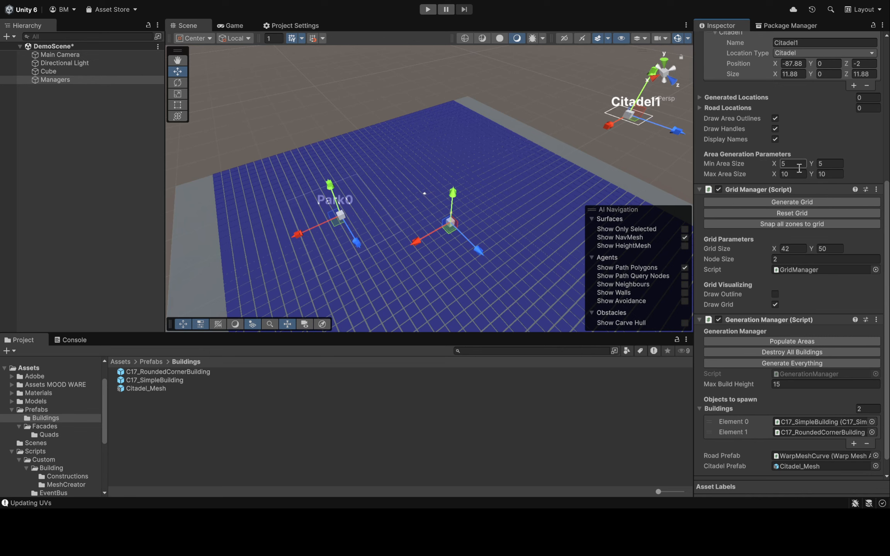
{"action": "scroll", "coordinate": [797, 162], "scroll_direction": "up", "scroll_amount": 4}
{"action": "scroll", "coordinate": [826, 266], "scroll_direction": "down", "scroll_amount": 2}
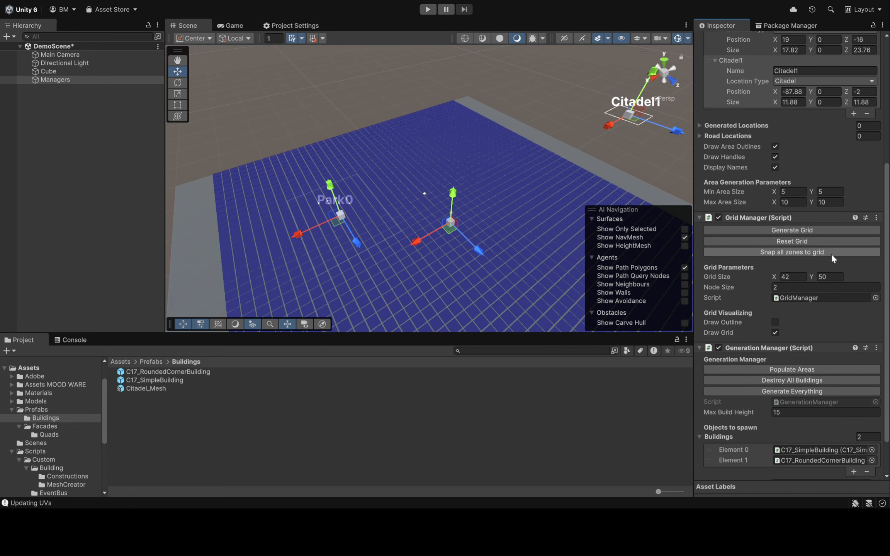
{"action": "left_click", "coordinate": [801, 391]}
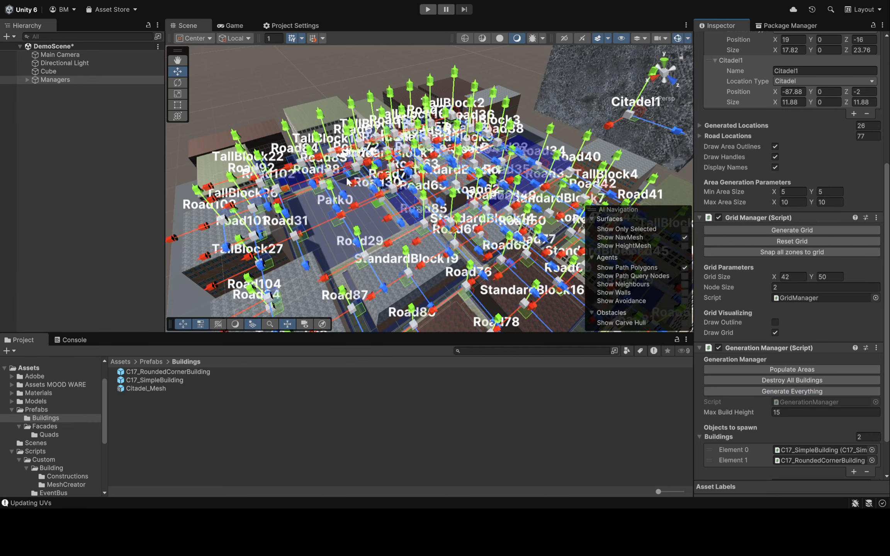
Inspect the generated citadel tower outside the grid from its base to its top
{"action": "right_click_drag", "start_coordinate": [321, 95], "coordinate": [429, 23]}
{"action": "right_click_drag", "start_coordinate": [584, 194], "coordinate": [581, 167]}
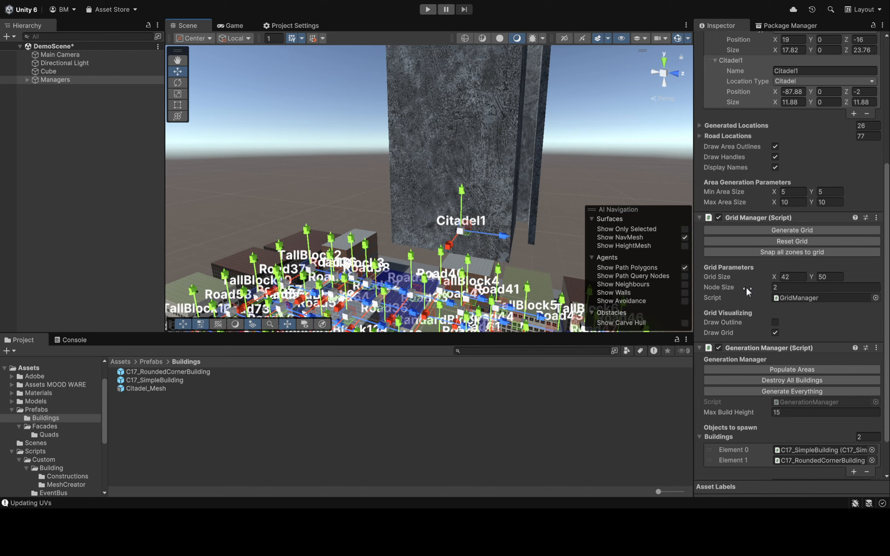
{"action": "left_click", "coordinate": [775, 288]}
{"action": "right_click_drag", "start_coordinate": [589, 140], "coordinate": [610, 0]}
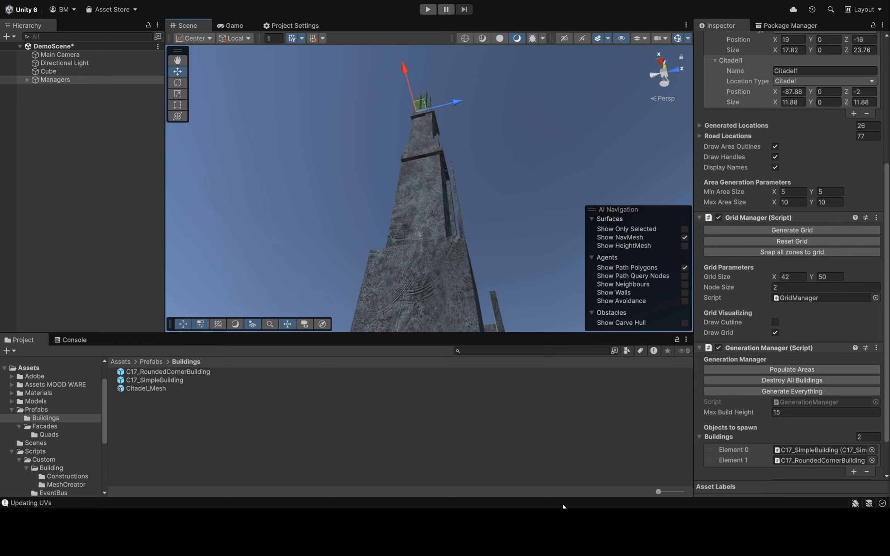
{"action": "right_click_drag", "start_coordinate": [536, 140], "coordinate": [427, 409]}
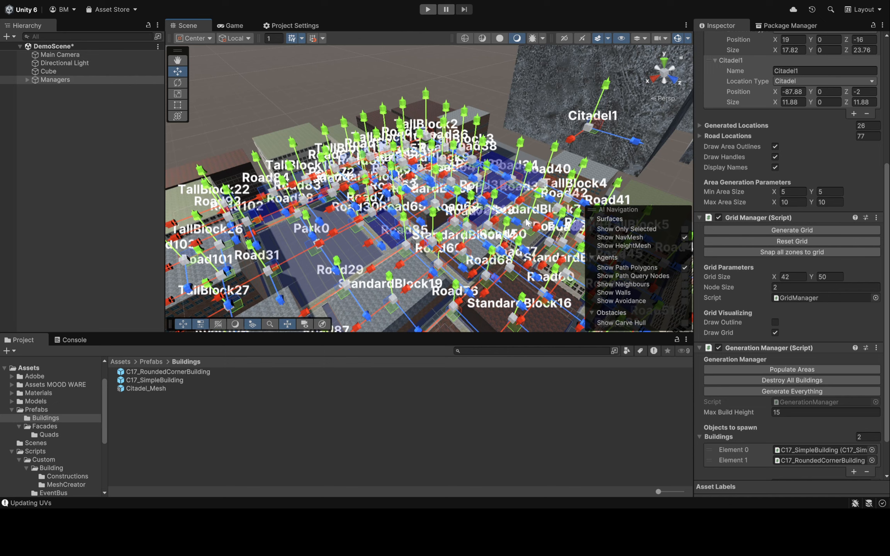
Turn off the Area Manager's handles and location names so the scene shows only the city
{"action": "left_click", "coordinate": [775, 157]}
{"action": "left_click", "coordinate": [774, 167]}
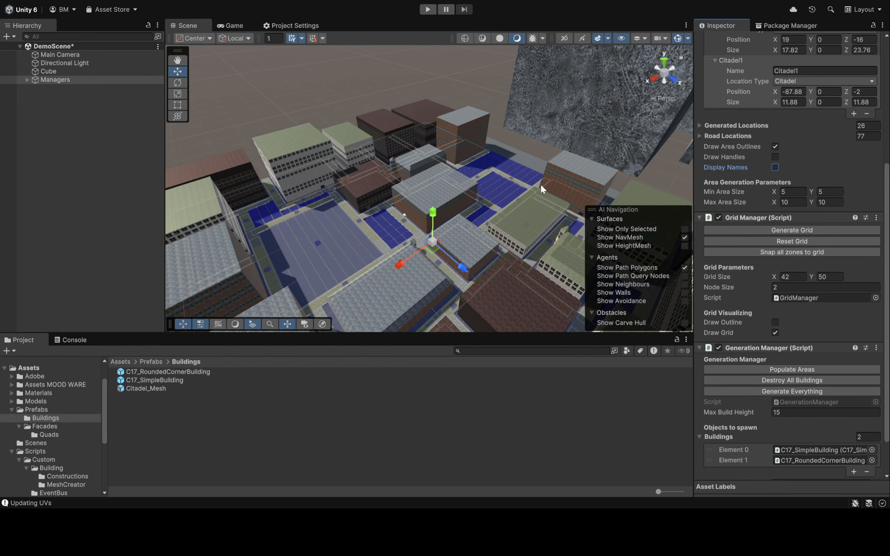
{"action": "right_click_drag", "start_coordinate": [536, 159], "coordinate": [574, 123]}
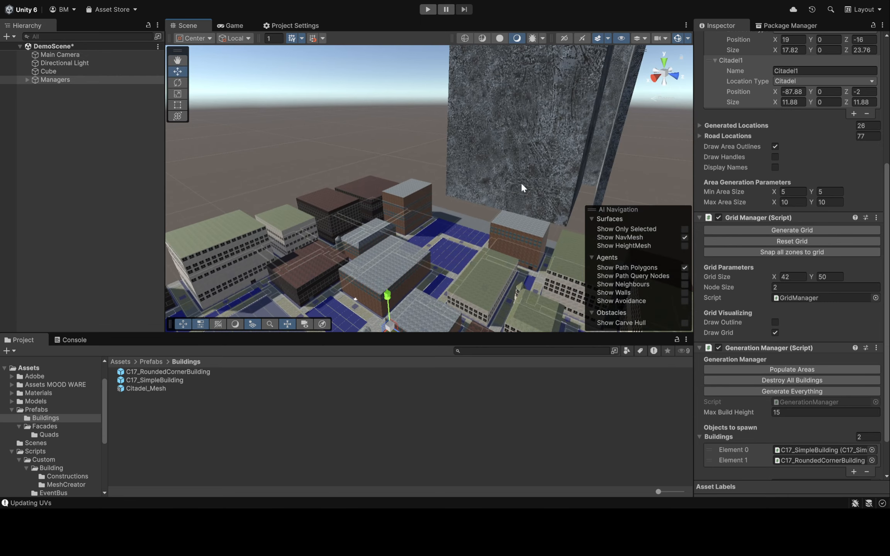
{"action": "right_click_drag", "start_coordinate": [521, 182], "coordinate": [481, 219]}
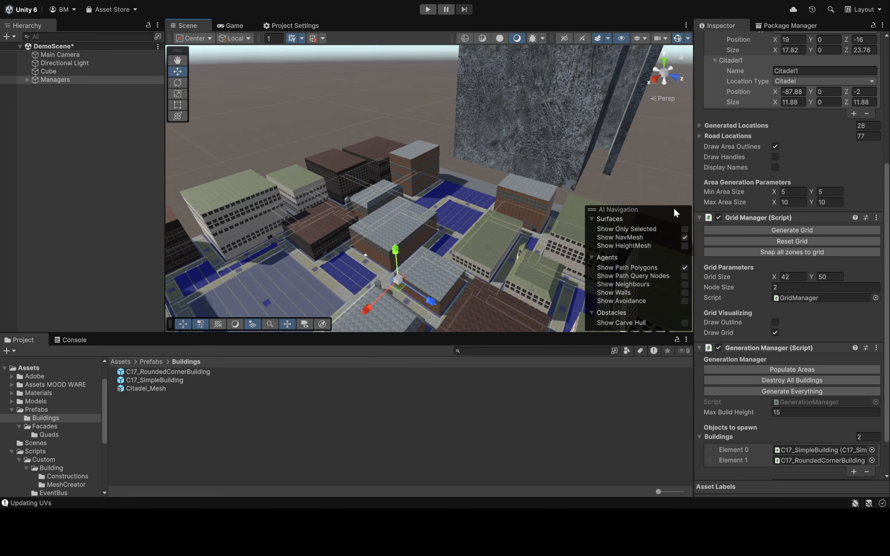
Move Citadel1 farther from the city by setting its X position to -156.8, and generate everything again
{"action": "scroll", "coordinate": [759, 240], "scroll_direction": "down", "scroll_amount": 2}
{"action": "scroll", "coordinate": [759, 241], "scroll_direction": "down", "scroll_amount": 2}
{"action": "scroll", "coordinate": [759, 240], "scroll_direction": "up", "scroll_amount": 7}
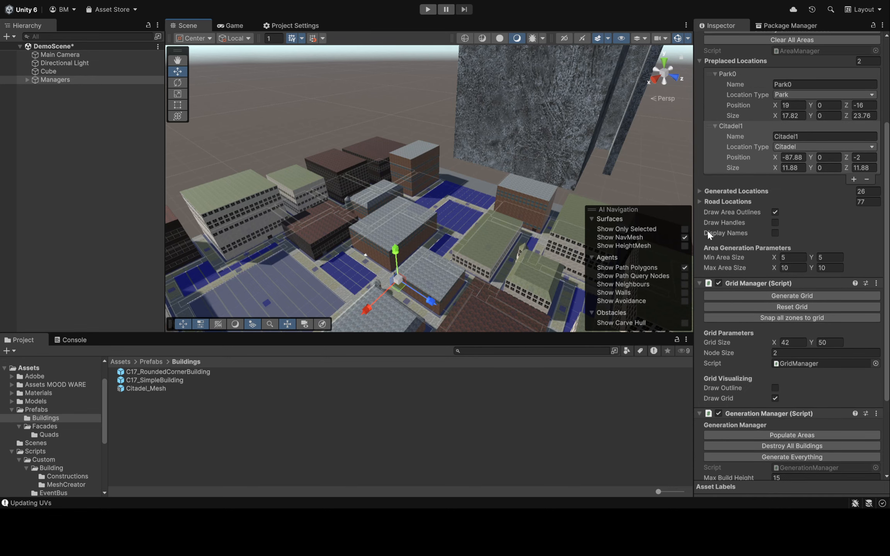
{"action": "right_click_drag", "start_coordinate": [501, 183], "coordinate": [530, 97]}
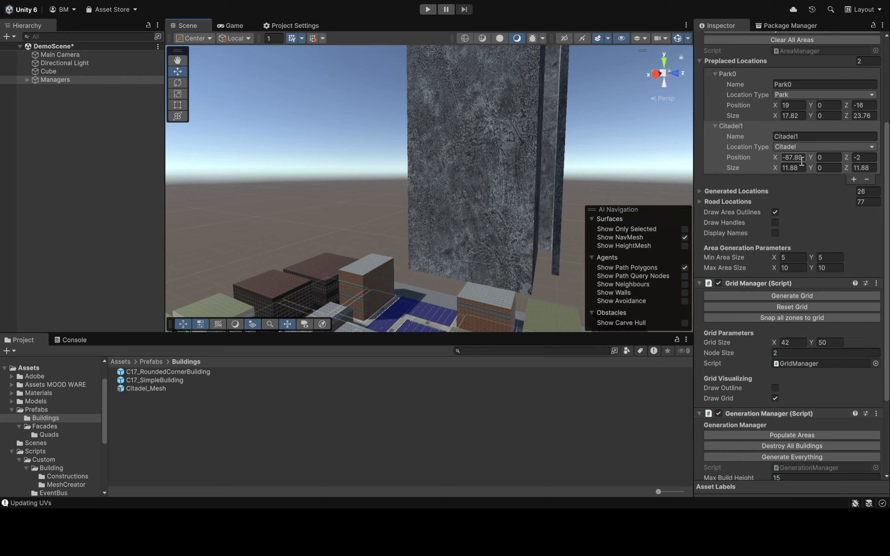
{"action": "left_click_drag", "start_coordinate": [776, 159], "coordinate": [640, 186]}
{"action": "scroll", "coordinate": [705, 260], "scroll_direction": "down", "scroll_amount": 5}
{"action": "left_click", "coordinate": [777, 344]}
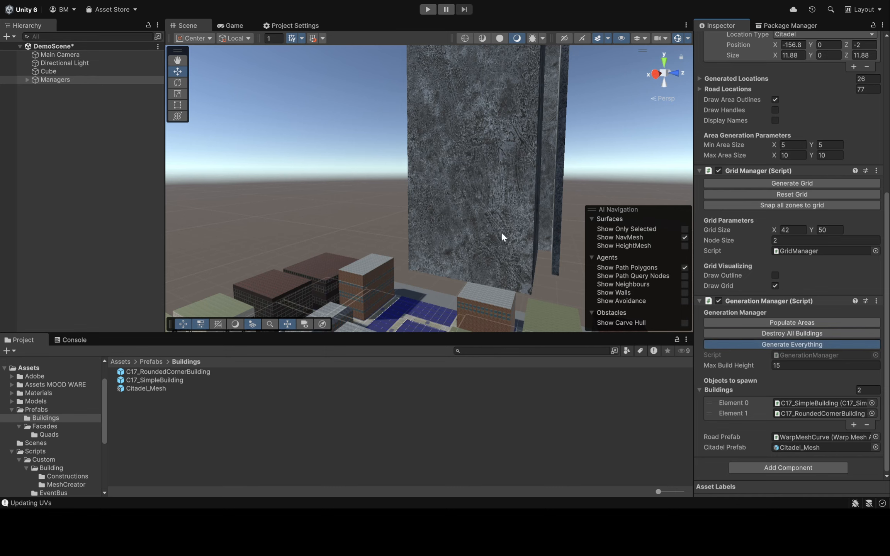
{"action": "right_click_drag", "start_coordinate": [496, 237], "coordinate": [440, 222]}
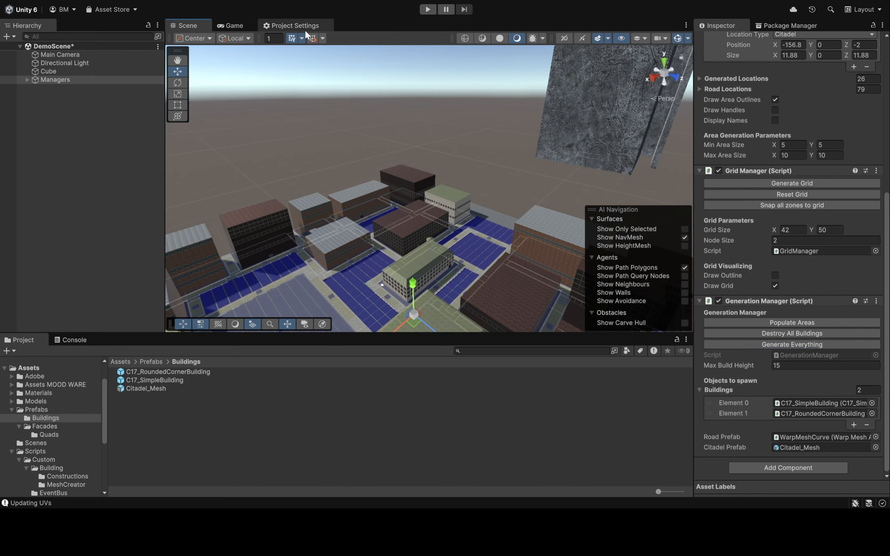
{"action": "right_click_drag", "start_coordinate": [388, 133], "coordinate": [226, 177]}
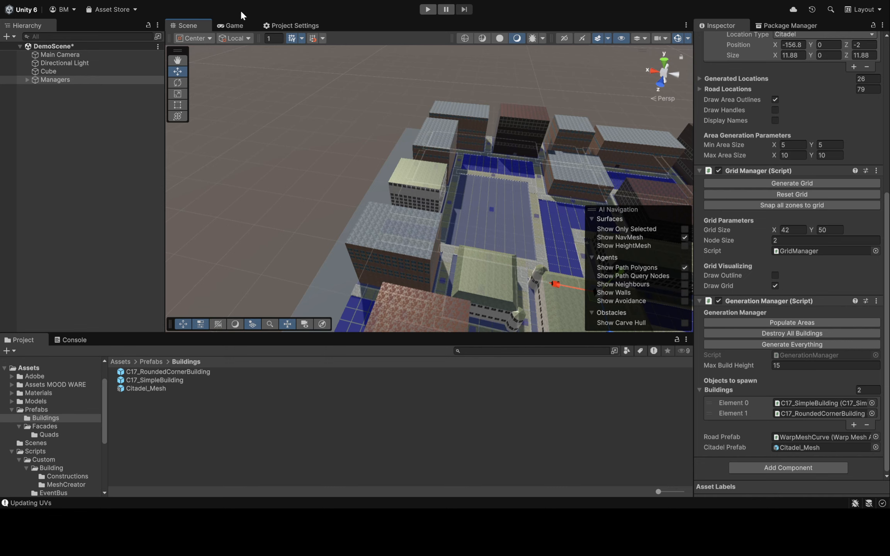
{"action": "right_click_drag", "start_coordinate": [466, 135], "coordinate": [687, 156]}
Center the preplaced Park0 location by setting its X and Z positions to 0
{"action": "scroll", "coordinate": [853, 221], "scroll_direction": "up", "scroll_amount": 5}
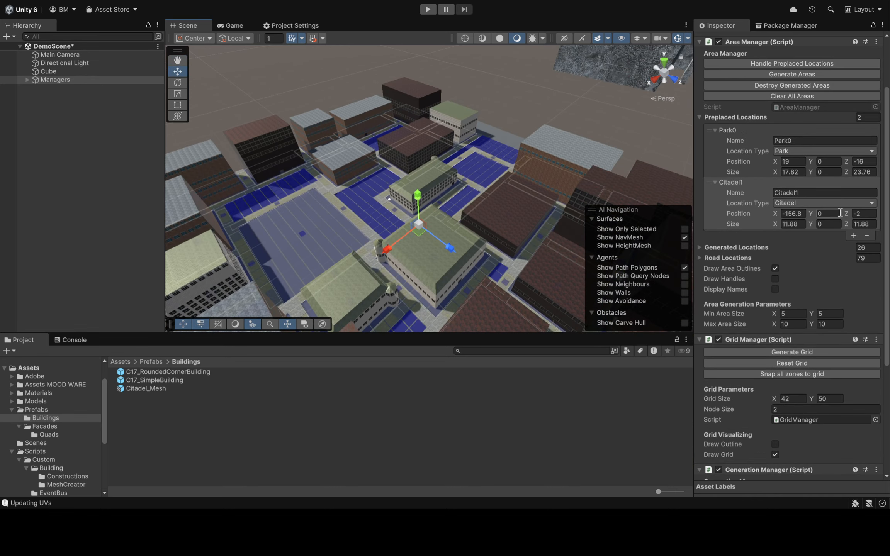
{"action": "left_click", "coordinate": [797, 134]}
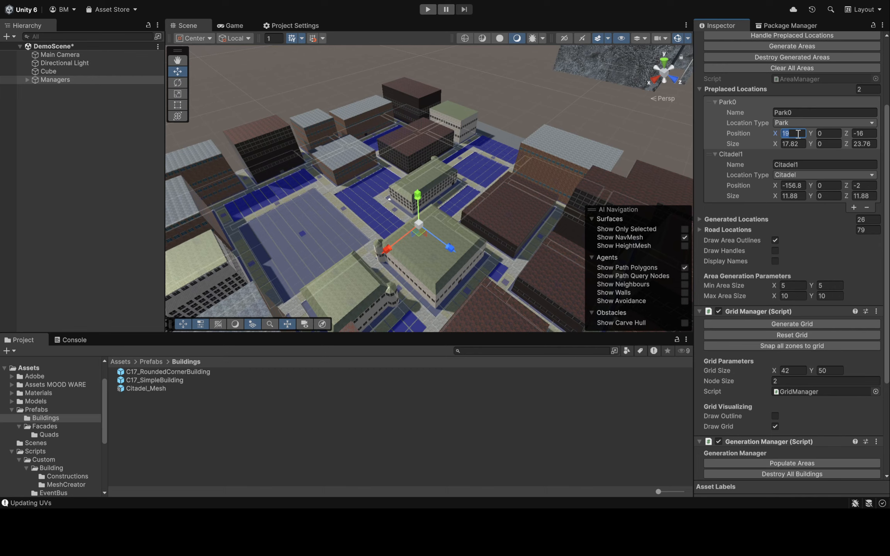
{"action": "type", "text": "0"}
{"action": "left_click", "coordinate": [865, 135]}
Destroy the generated areas and all buildings, and generate a clean grid
{"action": "left_click", "coordinate": [795, 58]}
{"action": "scroll", "coordinate": [805, 208], "scroll_direction": "down", "scroll_amount": 5}
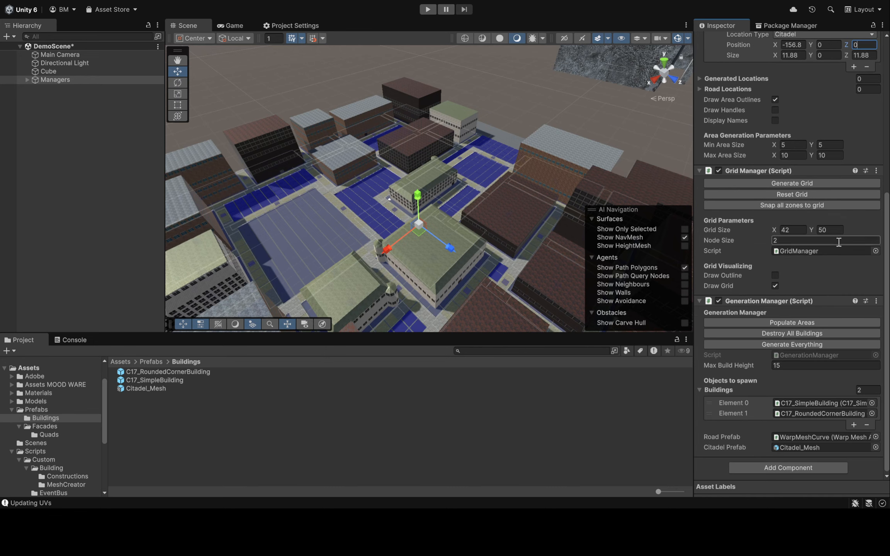
{"action": "left_click", "coordinate": [788, 335]}
{"action": "left_click", "coordinate": [773, 186]}
{"action": "right_click_drag", "start_coordinate": [447, 137], "coordinate": [470, 140]}
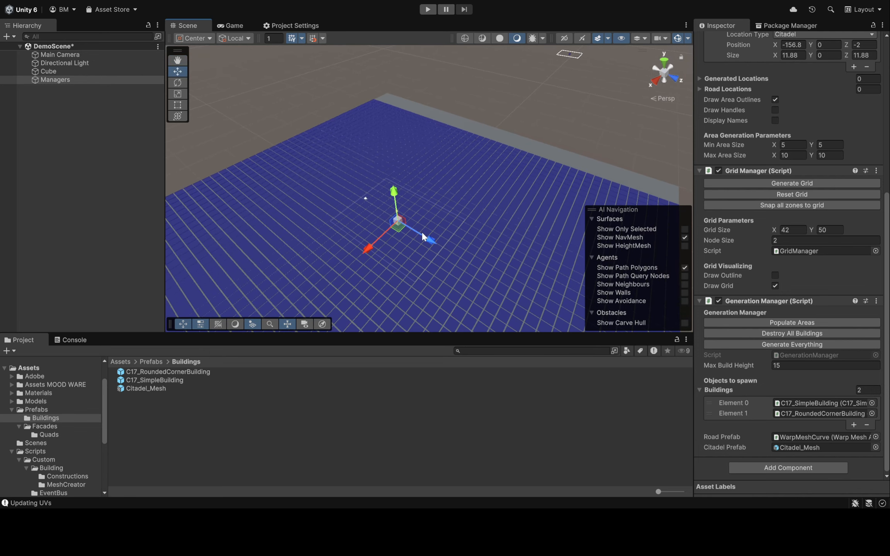
Set the size of the Park0 location to 25 in both X and Z
{"action": "scroll", "coordinate": [845, 224], "scroll_direction": "up", "scroll_amount": 3}
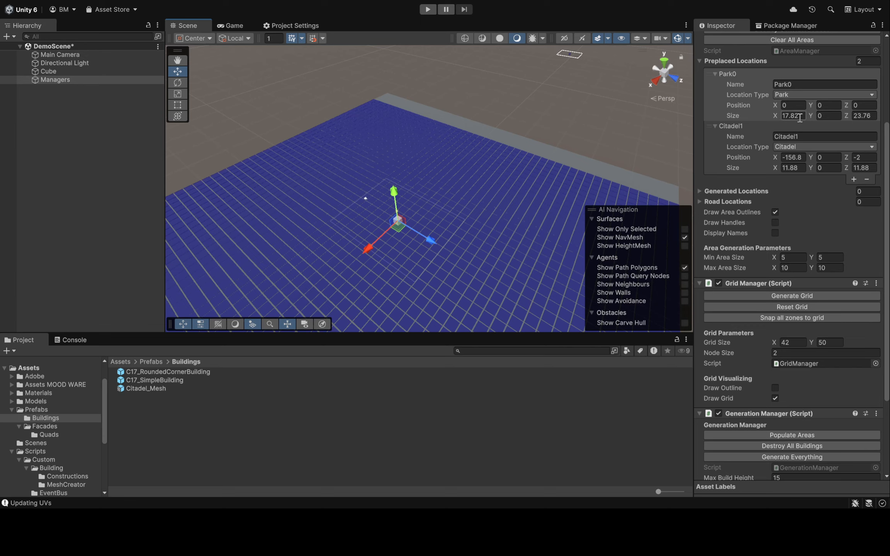
{"action": "type", "text": "25"}
{"action": "left_click", "coordinate": [871, 115]}
{"action": "type", "text": "2"}
Set the Grid Manager's grid size X to 50
{"action": "right_click_drag", "start_coordinate": [464, 145], "coordinate": [516, 106]}
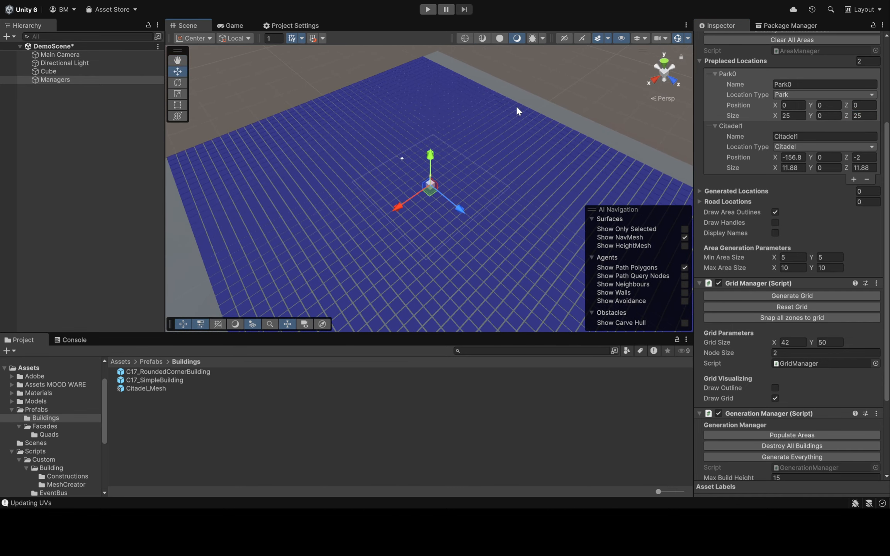
{"action": "left_click", "coordinate": [791, 342]}
{"action": "type", "text": "50"}
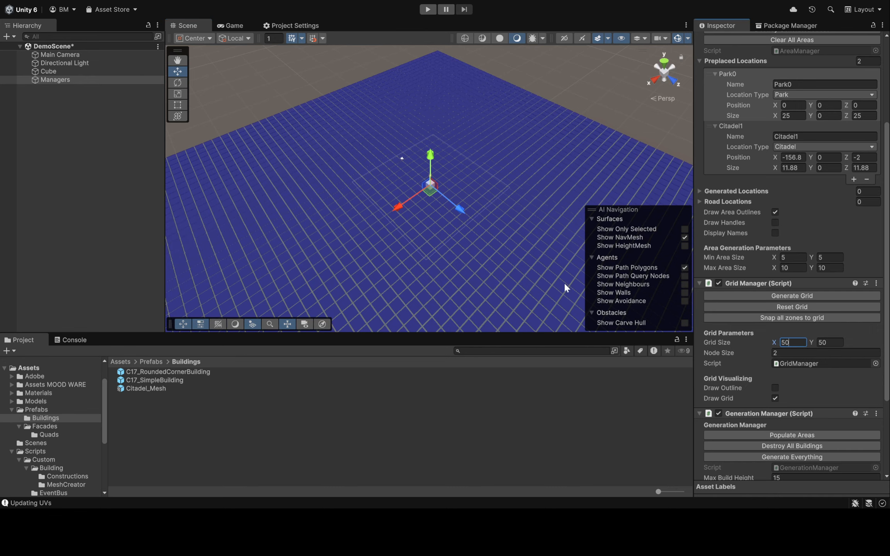
{"action": "right_click_drag", "start_coordinate": [444, 243], "coordinate": [550, 212]}
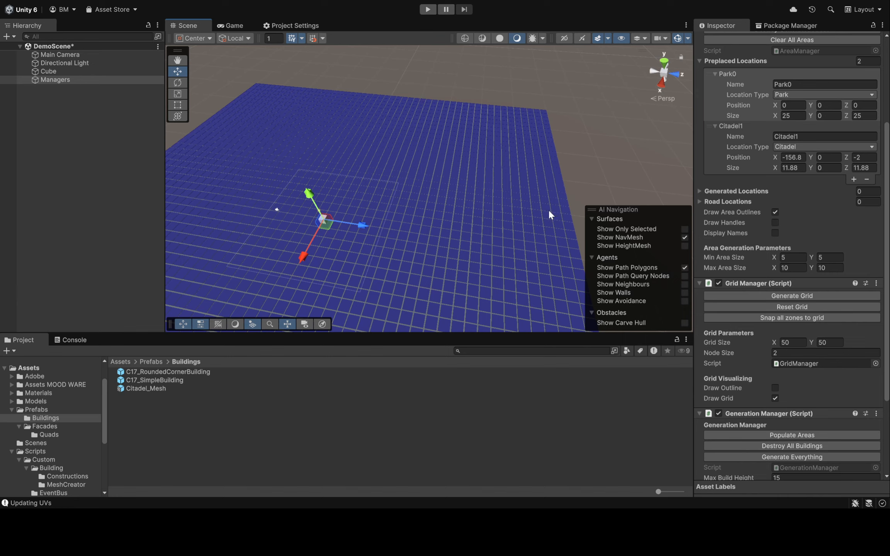
Generate the whole city around the central park and view the buildings and the distant citadel
{"action": "left_click", "coordinate": [794, 457]}
{"action": "key", "text": "d"}
{"action": "right_click_drag", "start_coordinate": [558, 169], "coordinate": [493, 149]}
{"action": "key", "text": "w"}
{"action": "key", "text": "s"}
{"action": "right_click_drag", "start_coordinate": [356, 153], "coordinate": [461, 190]}
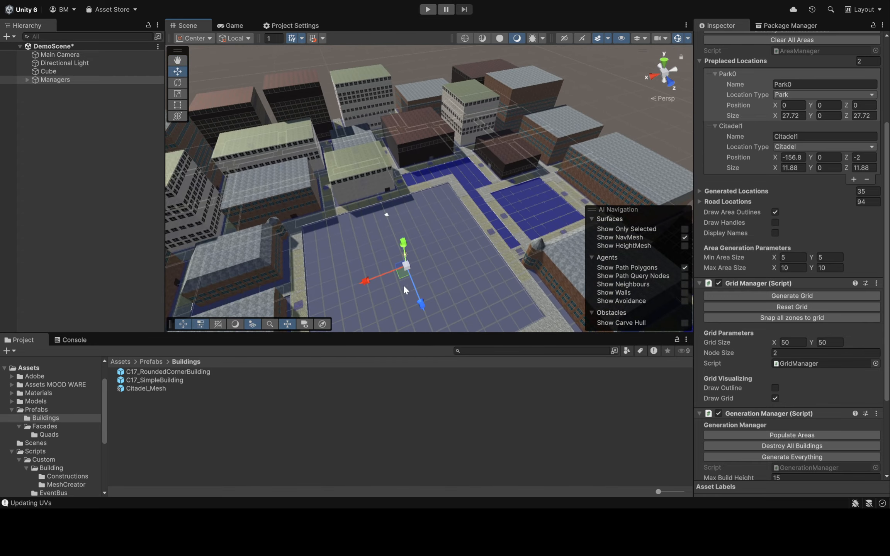
{"action": "right_click_drag", "start_coordinate": [436, 248], "coordinate": [568, 165]}
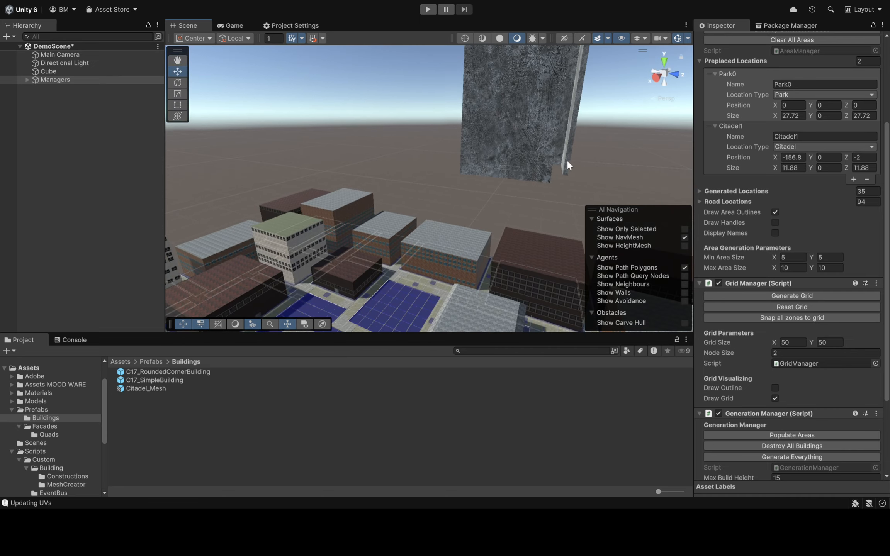
Generate the whole city several more times with the same settings to compare layout variations
{"action": "scroll", "coordinate": [835, 235], "scroll_direction": "up", "scroll_amount": 6}
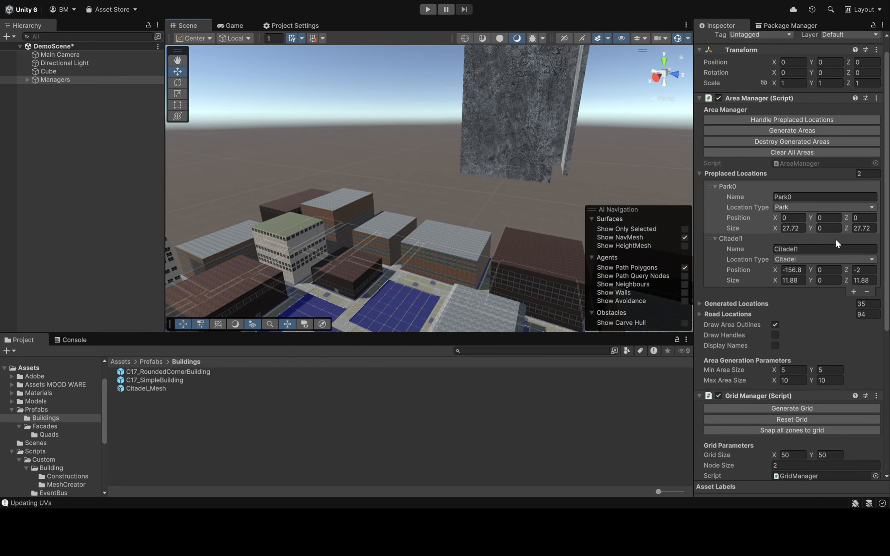
{"action": "scroll", "coordinate": [834, 240], "scroll_direction": "down", "scroll_amount": 3}
{"action": "scroll", "coordinate": [833, 242], "scroll_direction": "down", "scroll_amount": 9}
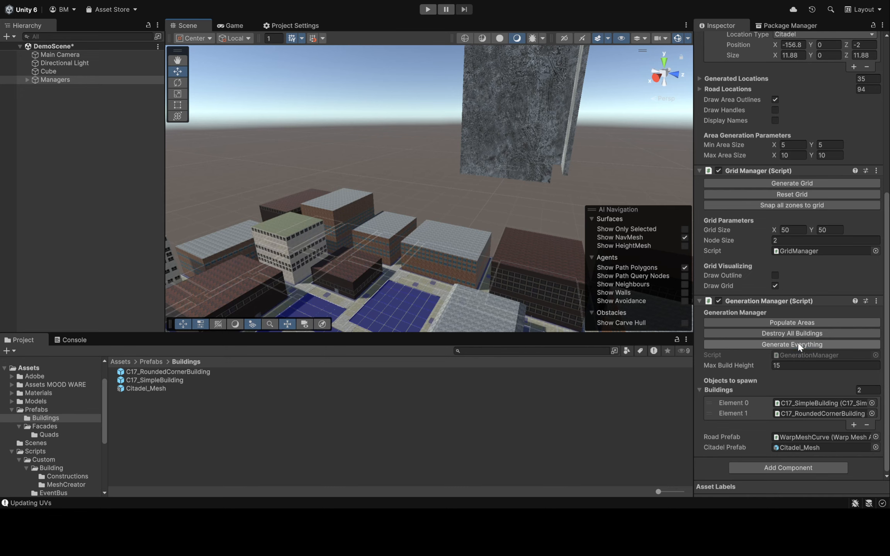
{"action": "left_click", "coordinate": [797, 342]}
{"action": "right_click_drag", "start_coordinate": [458, 146], "coordinate": [398, 249]}
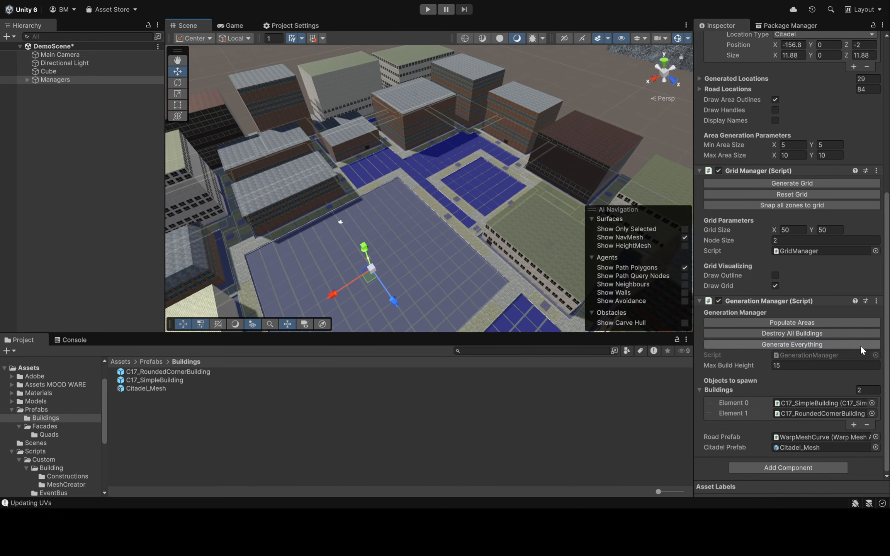
{"action": "left_click", "coordinate": [823, 342]}
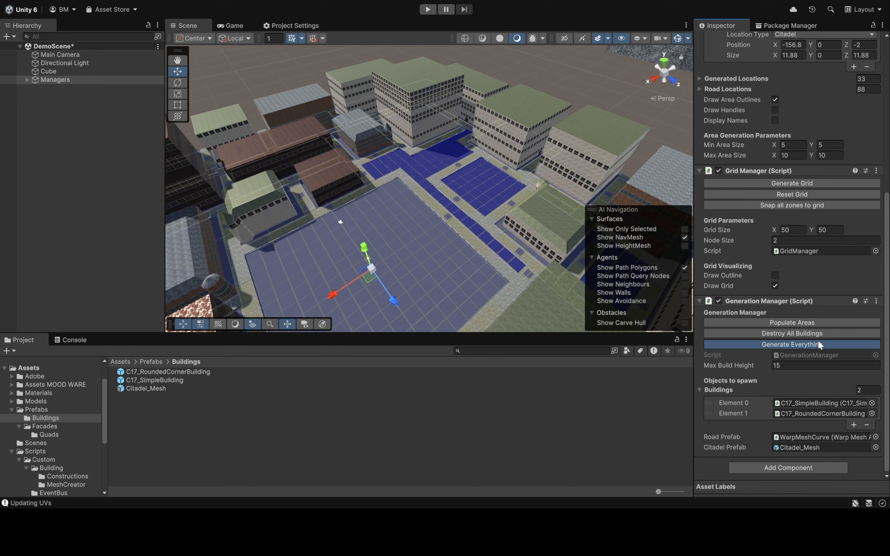
{"action": "right_click_drag", "start_coordinate": [390, 223], "coordinate": [442, 199]}
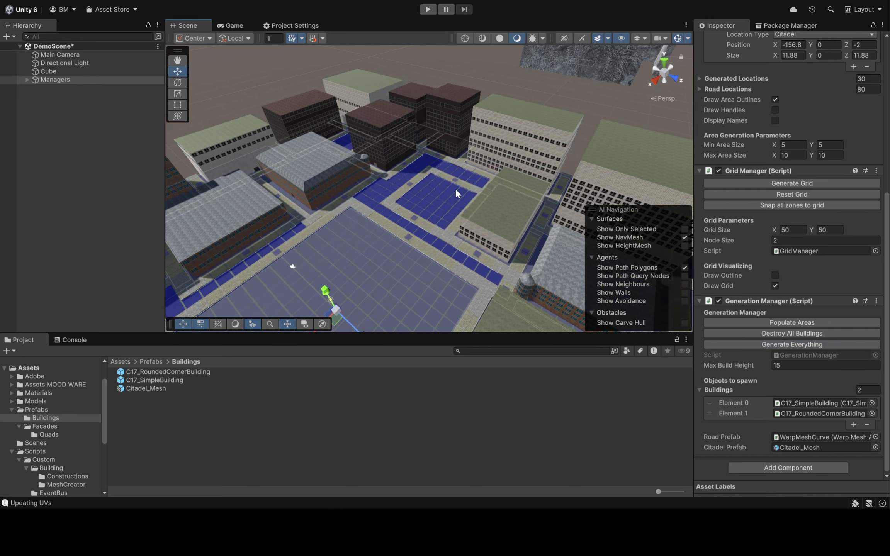
Set the area generation parameters to a minimum area size of 3 by 3 and a maximum of 6 by 6
{"action": "scroll", "coordinate": [787, 179], "scroll_direction": "up", "scroll_amount": 5}
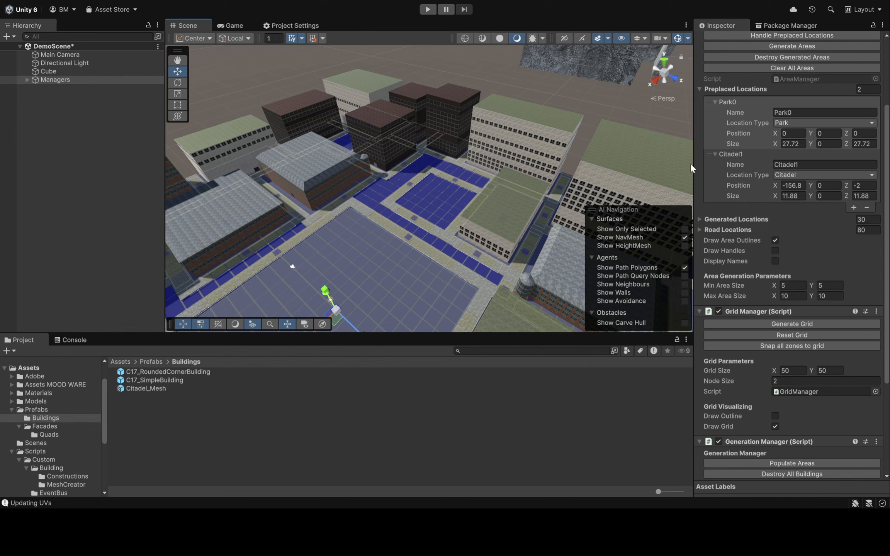
{"action": "scroll", "coordinate": [801, 196], "scroll_direction": "up", "scroll_amount": 2}
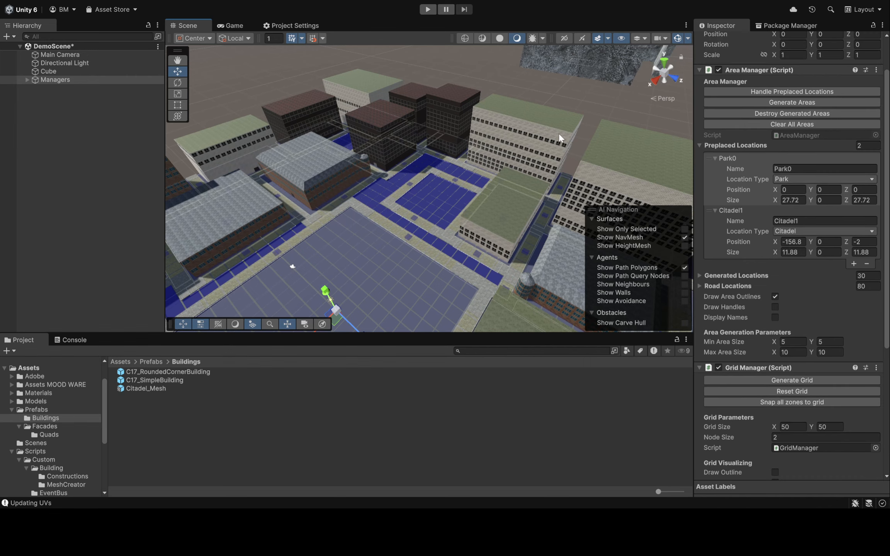
{"action": "right_click_drag", "start_coordinate": [559, 138], "coordinate": [528, 141]}
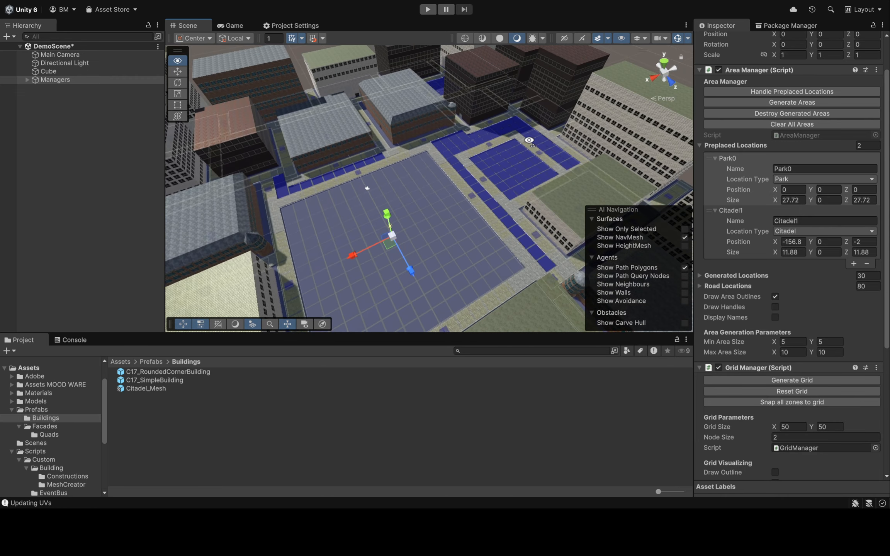
{"action": "scroll", "coordinate": [793, 251], "scroll_direction": "down", "scroll_amount": 3}
{"action": "left_click", "coordinate": [793, 257]}
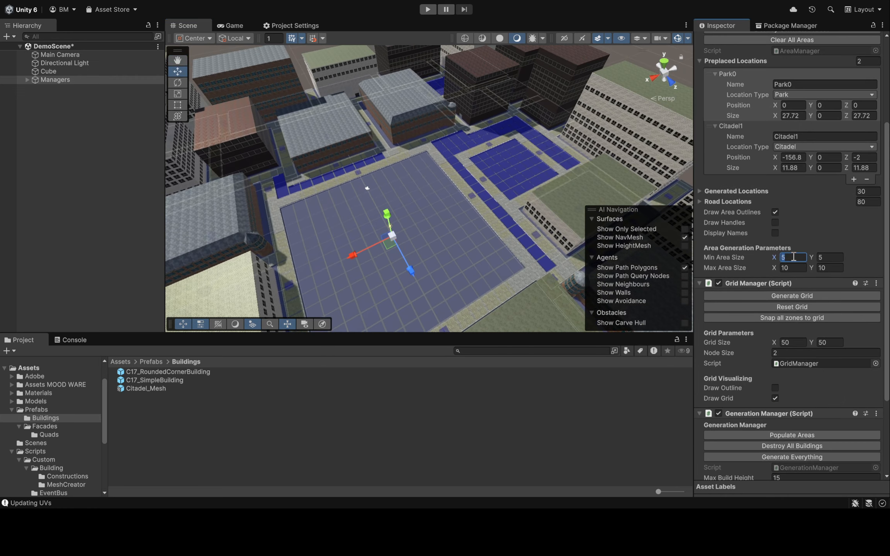
{"action": "left_click", "coordinate": [836, 259]}
{"action": "type", "text": "3"}
{"action": "left_click", "coordinate": [797, 270]}
{"action": "scroll", "coordinate": [838, 278], "scroll_direction": "down", "scroll_amount": 4}
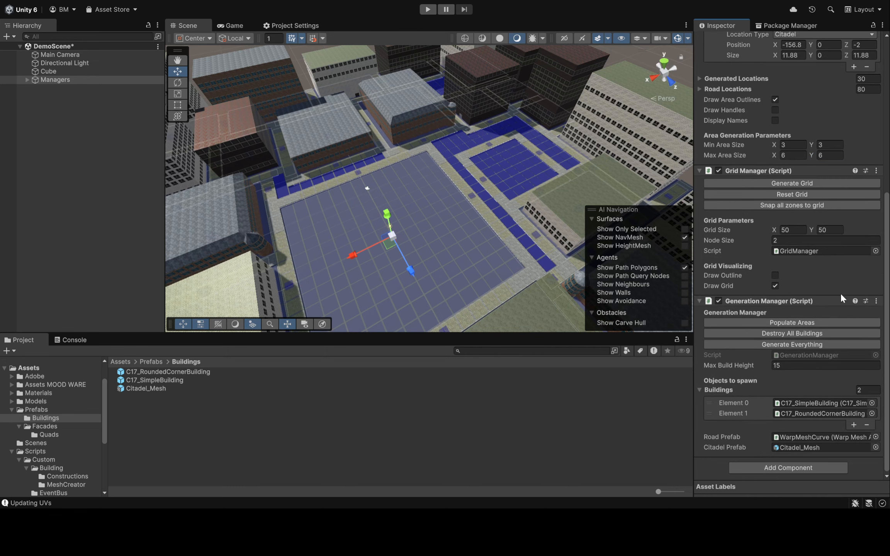
Generate the whole city with the smaller area sizes and examine its streets, building facades and skyline up close
{"action": "left_click", "coordinate": [804, 343]}
{"action": "right_click_drag", "start_coordinate": [369, 222], "coordinate": [486, 109]}
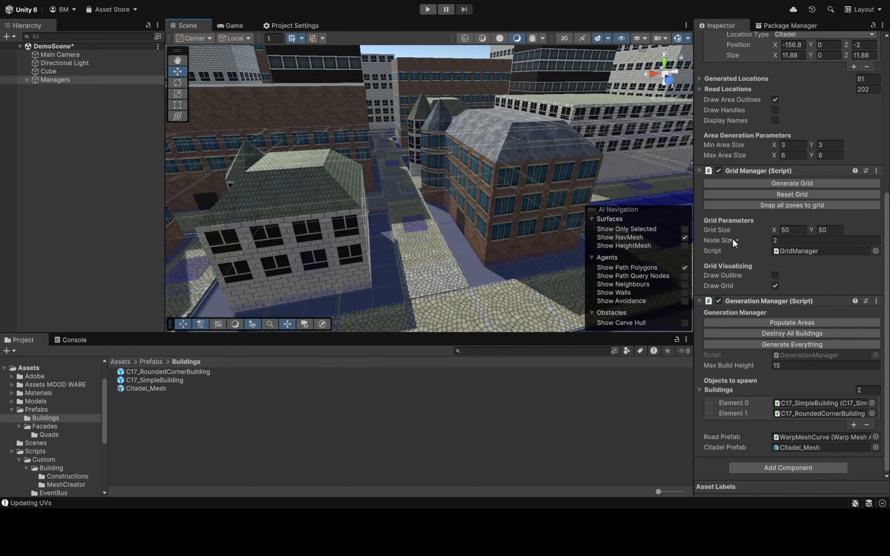
{"action": "right_click_drag", "start_coordinate": [444, 180], "coordinate": [427, 172]}
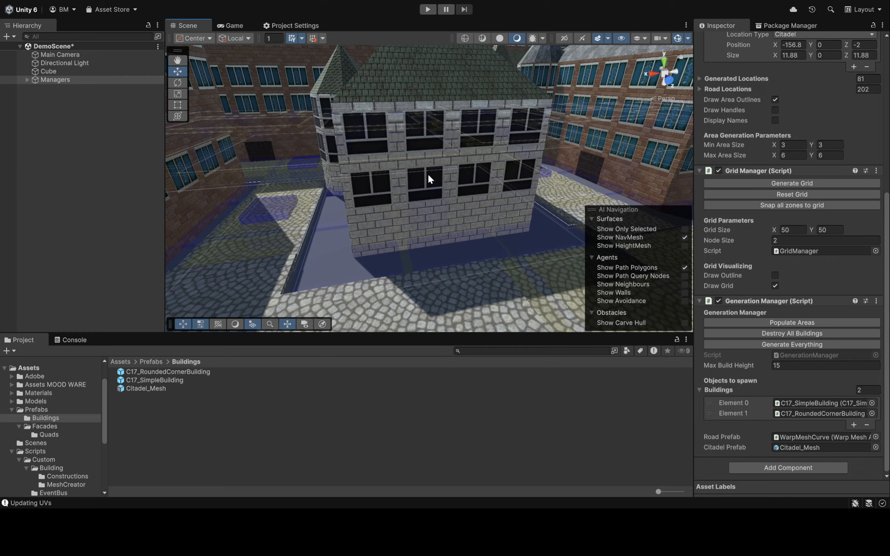
{"action": "right_click_drag", "start_coordinate": [502, 207], "coordinate": [369, 193]}
{"action": "key", "text": "w"}
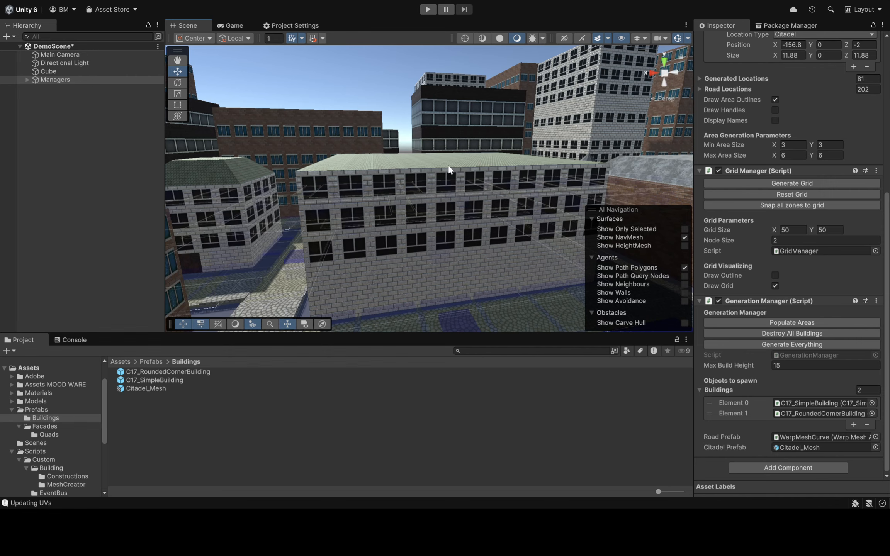
{"action": "right_click_drag", "start_coordinate": [463, 153], "coordinate": [486, 143]}
{"action": "right_click_drag", "start_coordinate": [544, 148], "coordinate": [353, 167]}
{"action": "right_click_drag", "start_coordinate": [481, 145], "coordinate": [334, 129]}
{"action": "right_click_drag", "start_coordinate": [305, 101], "coordinate": [382, 143]}
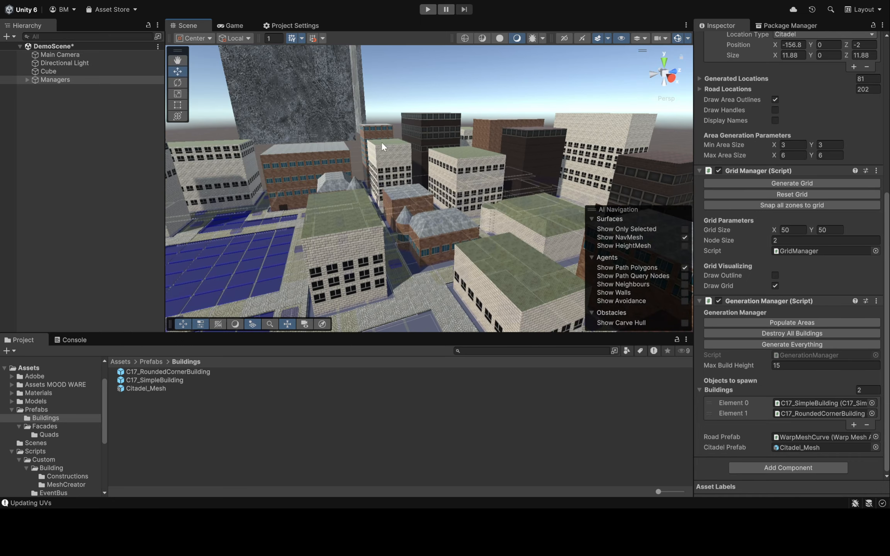
Preview the city through the main camera, run DemoScene briefly in play mode, and stop it
{"action": "right_click_drag", "start_coordinate": [462, 172], "coordinate": [215, 77]}
{"action": "left_click", "coordinate": [234, 26]}
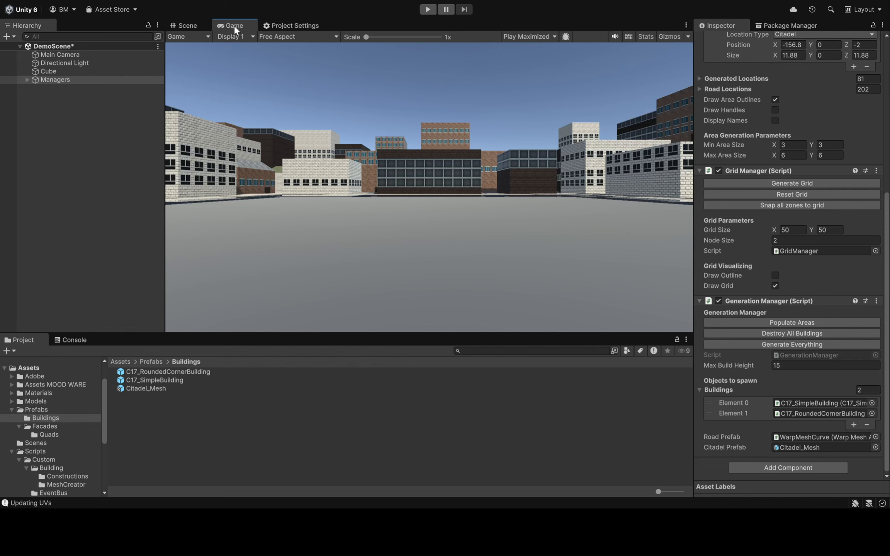
{"action": "left_click", "coordinate": [428, 9]}
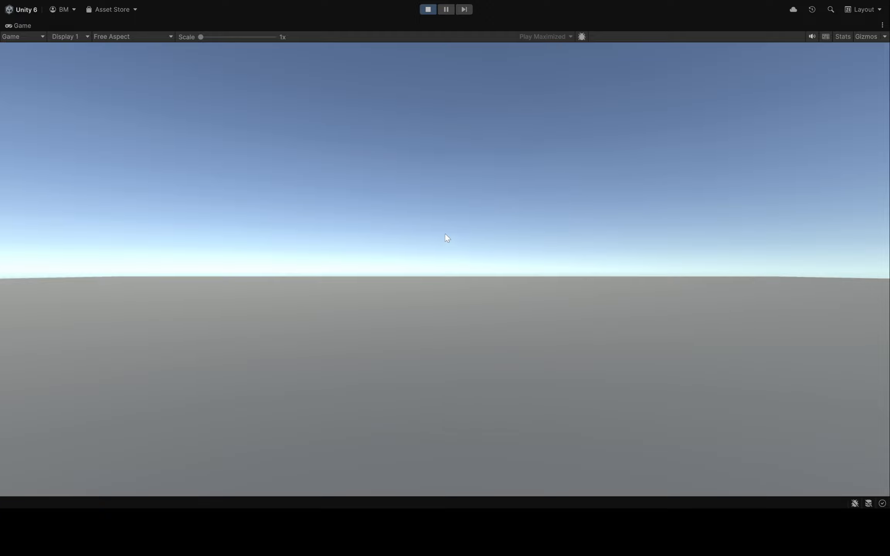
{"action": "left_click", "coordinate": [429, 11]}
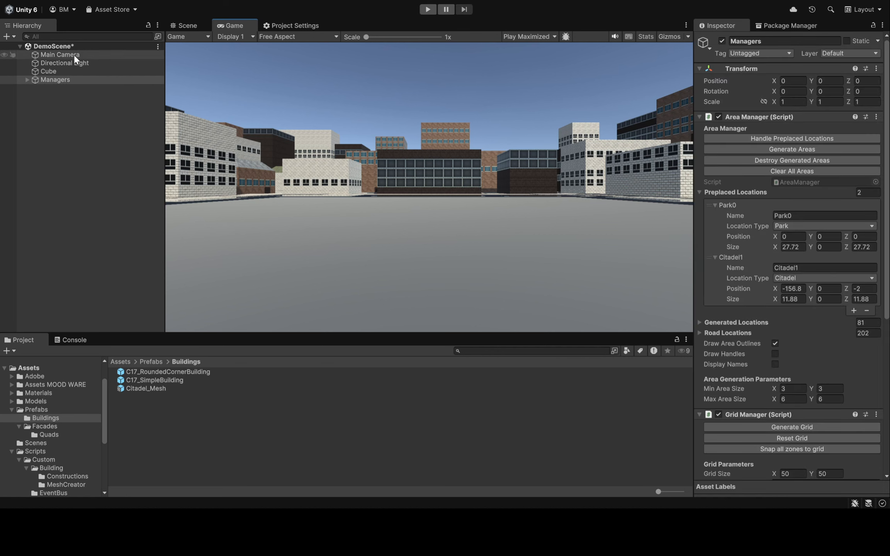
Add the Camera Controls script component to the Main Camera
{"action": "left_click", "coordinate": [74, 54]}
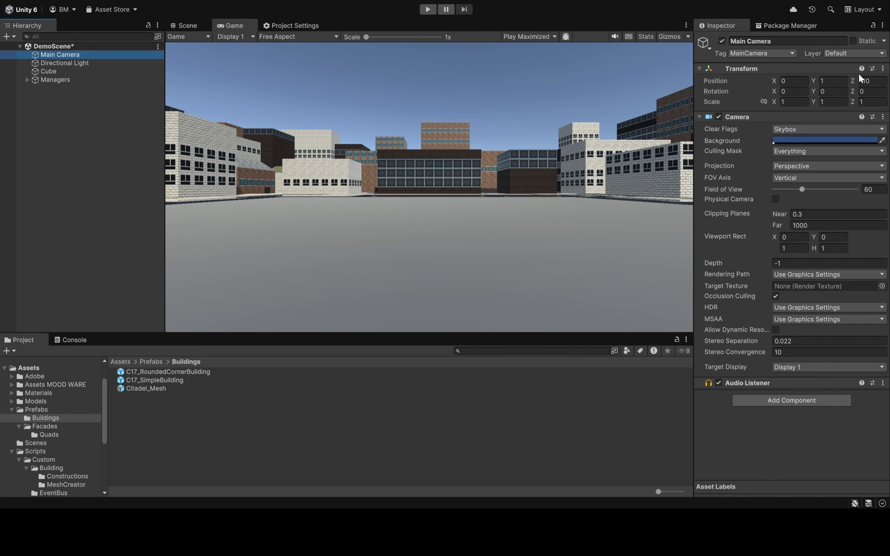
{"action": "left_click", "coordinate": [770, 401]}
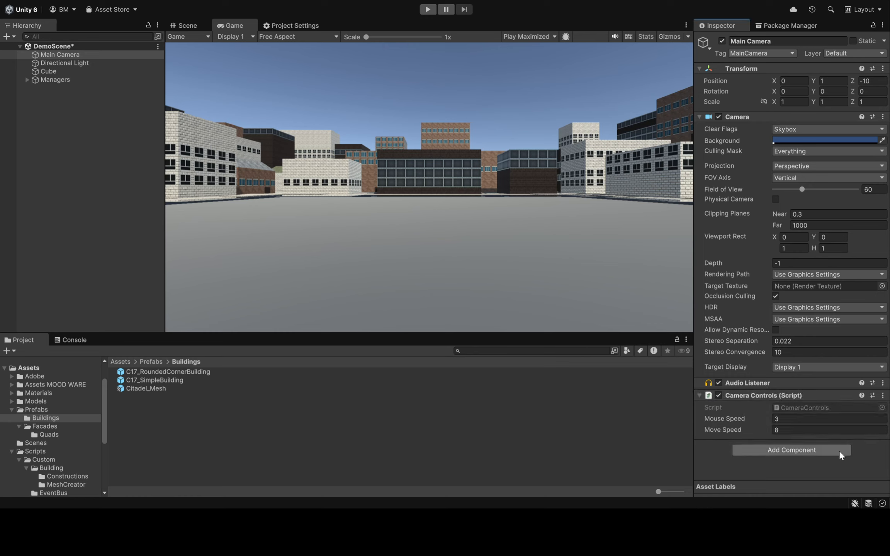
{"action": "left_click", "coordinate": [658, 128]}
Copy the Canvas and EventSystem objects from TestScene into DemoScene
{"action": "left_click", "coordinate": [193, 26]}
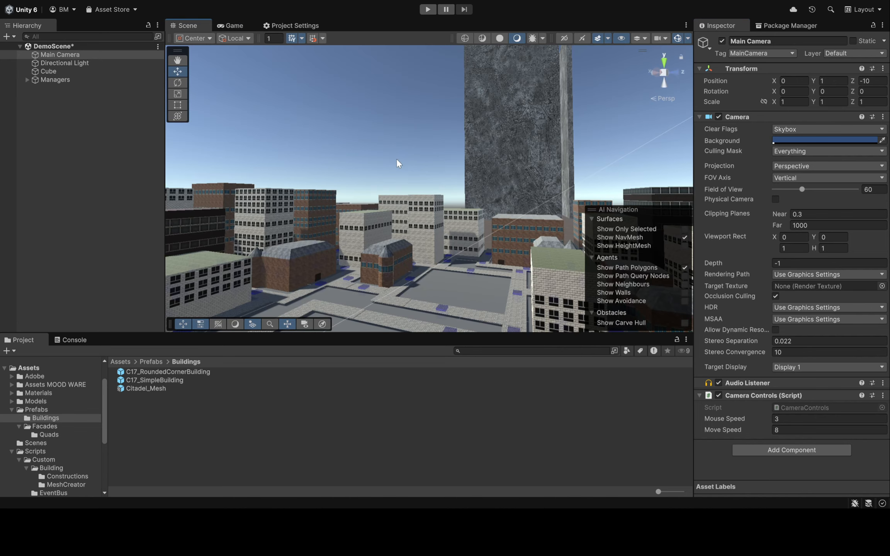
{"action": "scroll", "coordinate": [56, 418], "scroll_direction": "down", "scroll_amount": 6}
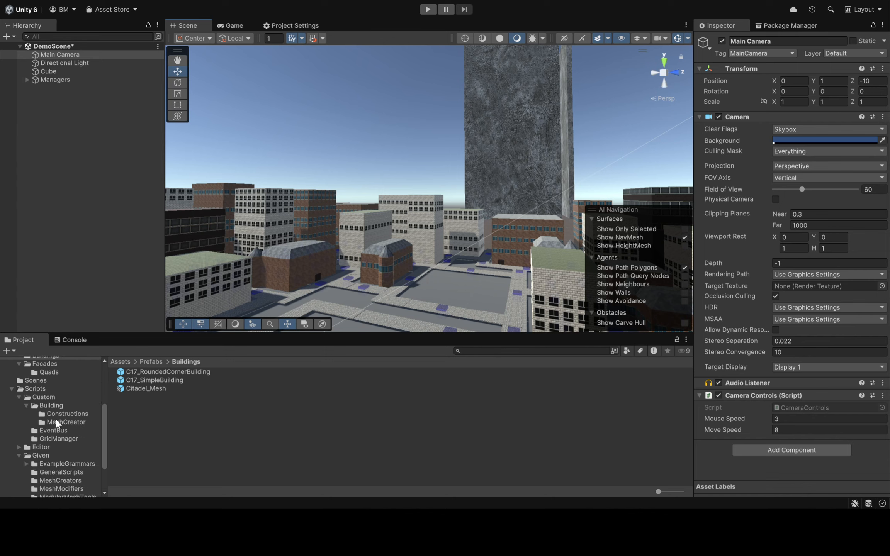
{"action": "scroll", "coordinate": [60, 453], "scroll_direction": "up", "scroll_amount": 3}
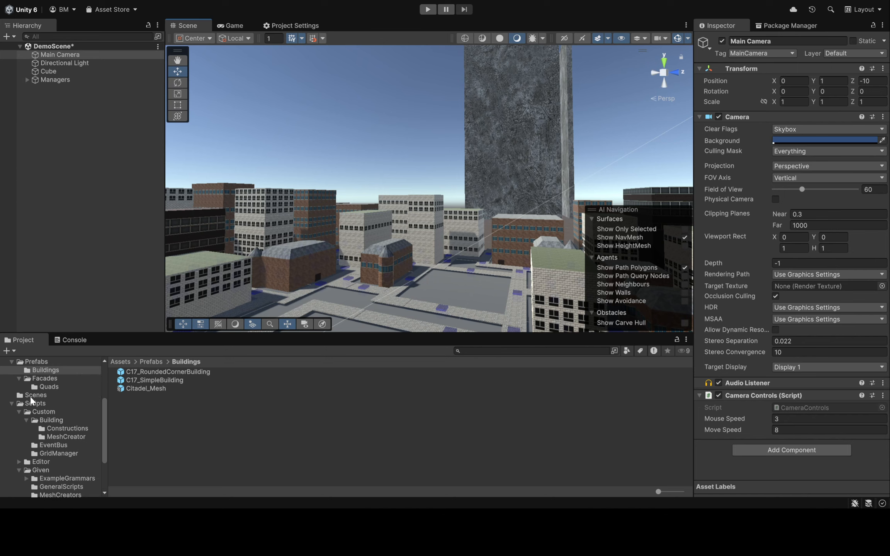
{"action": "left_click", "coordinate": [41, 394]}
{"action": "left_click", "coordinate": [162, 387]}
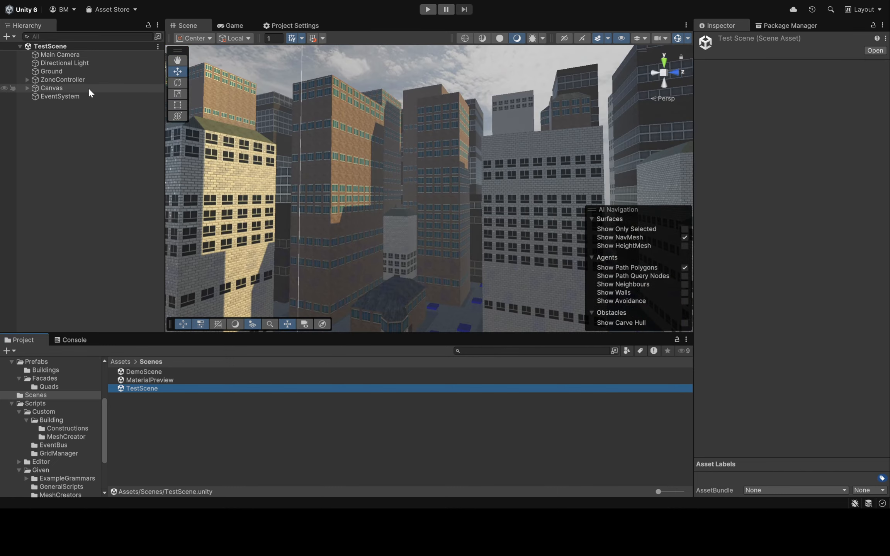
{"action": "left_click", "coordinate": [88, 87]}
{"action": "left_click", "coordinate": [83, 96], "text": "shift"}
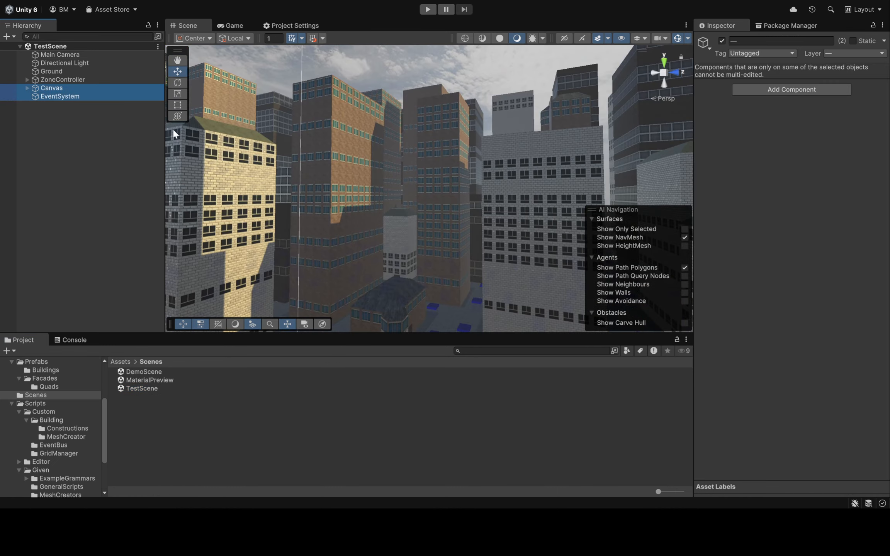
{"action": "left_click", "coordinate": [168, 373]}
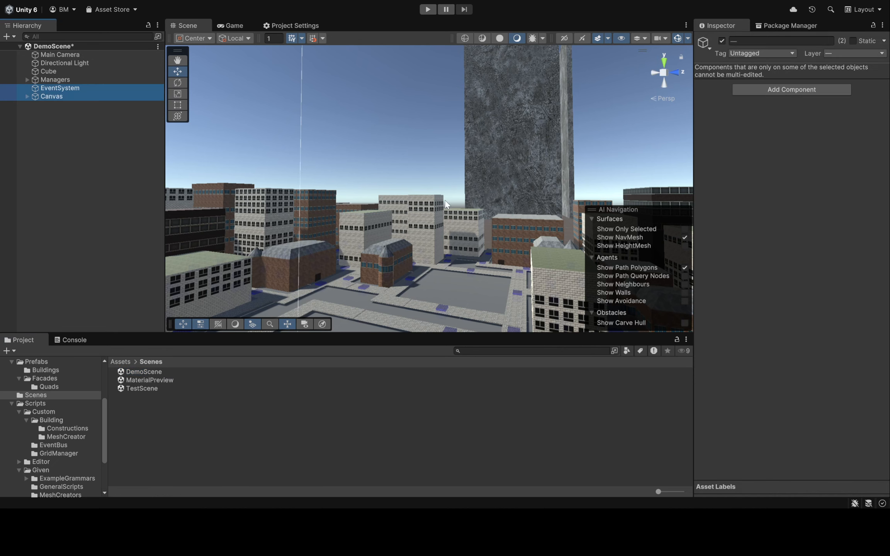
Run DemoScene in play mode and turn the camera toward the citadel
{"action": "right_click_drag", "start_coordinate": [445, 200], "coordinate": [483, 163]}
{"action": "right_click", "coordinate": [403, 153]}
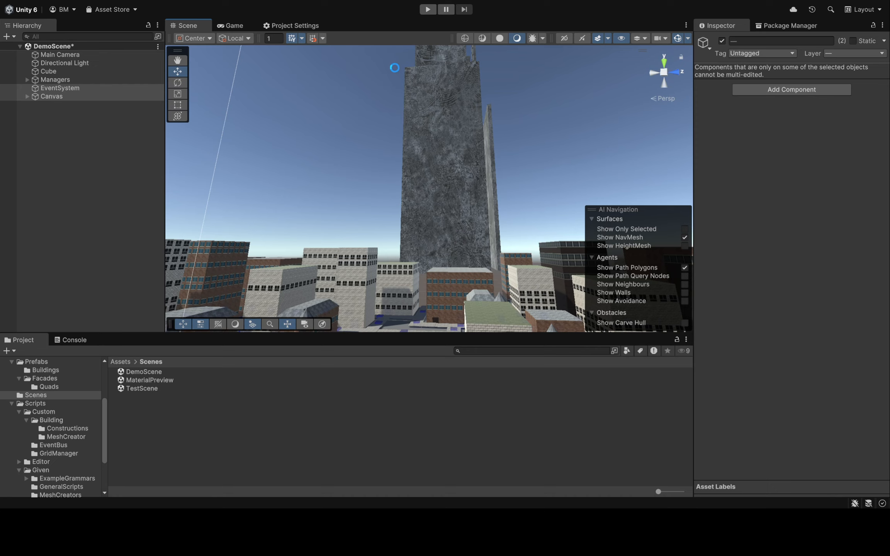
{"action": "left_click", "coordinate": [428, 9]}
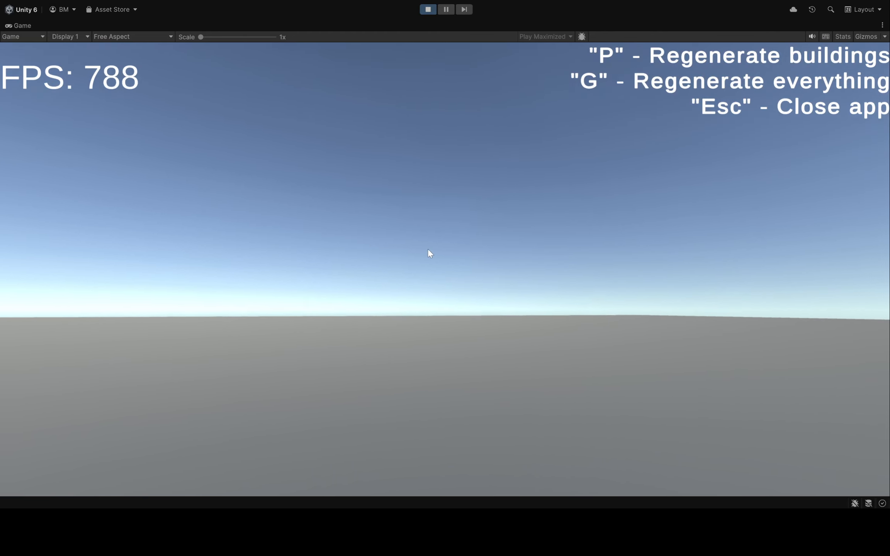
{"action": "right_click_drag", "start_coordinate": [427, 248], "coordinate": [359, 256]}
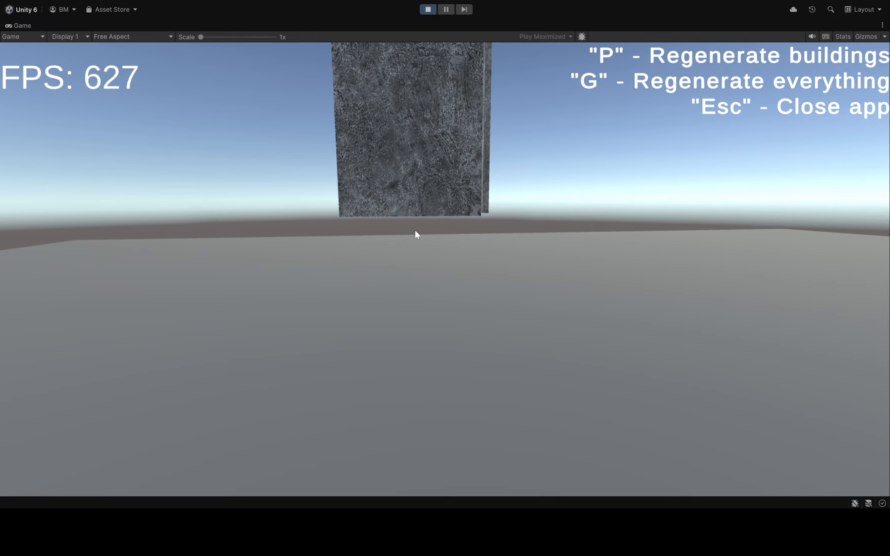
Regenerate everything at runtime and fly the camera over the generated streets and buildings
{"action": "key", "text": "g"}
{"action": "right_click_drag", "start_coordinate": [416, 229], "coordinate": [349, 200]}
{"action": "right_click_drag", "start_coordinate": [514, 224], "coordinate": [174, 224]}
{"action": "right_click_drag", "start_coordinate": [632, 251], "coordinate": [166, 266]}
{"action": "right_click_drag", "start_coordinate": [580, 272], "coordinate": [812, 250]}
{"action": "key", "text": "e"}
{"action": "key", "text": "w"}
{"action": "key", "text": "a"}
{"action": "right_click_drag", "start_coordinate": [309, 247], "coordinate": [170, 266]}
{"action": "key", "text": "w"}
{"action": "right_click_drag", "start_coordinate": [610, 257], "coordinate": [396, 257]}
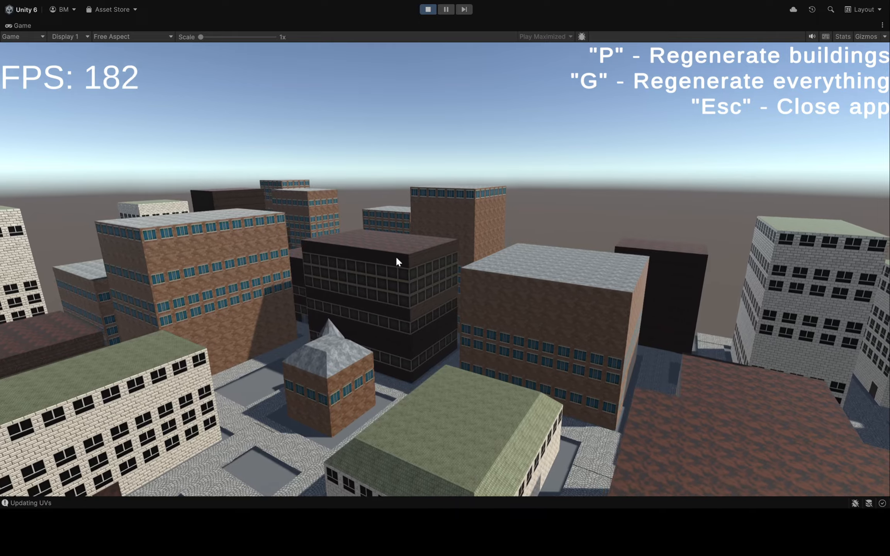
Regenerate the whole city and its buildings again at runtime, view the skyline with the citadel, and exit play mode
{"action": "key", "text": "g"}
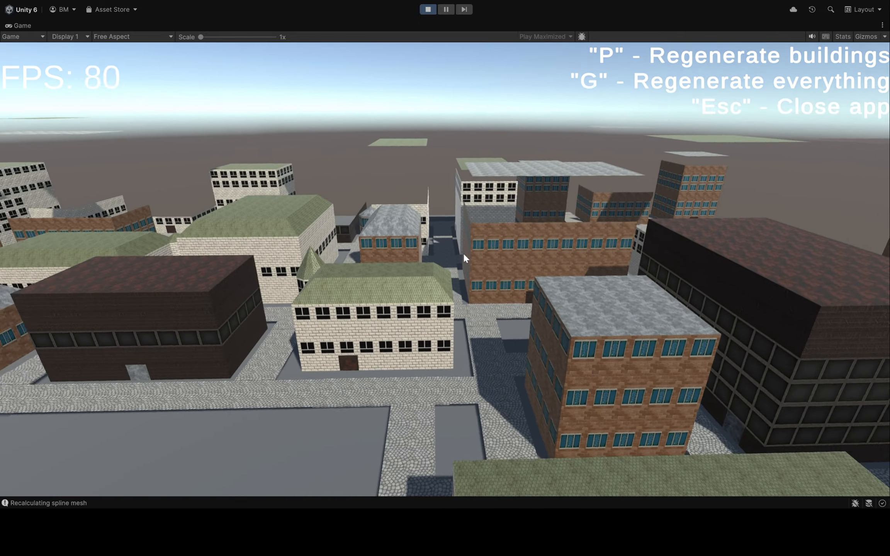
{"action": "right_click_drag", "start_coordinate": [618, 247], "coordinate": [326, 189]}
{"action": "right_click_drag", "start_coordinate": [486, 210], "coordinate": [523, 234]}
{"action": "key", "text": "p"}
{"action": "key", "text": "w"}
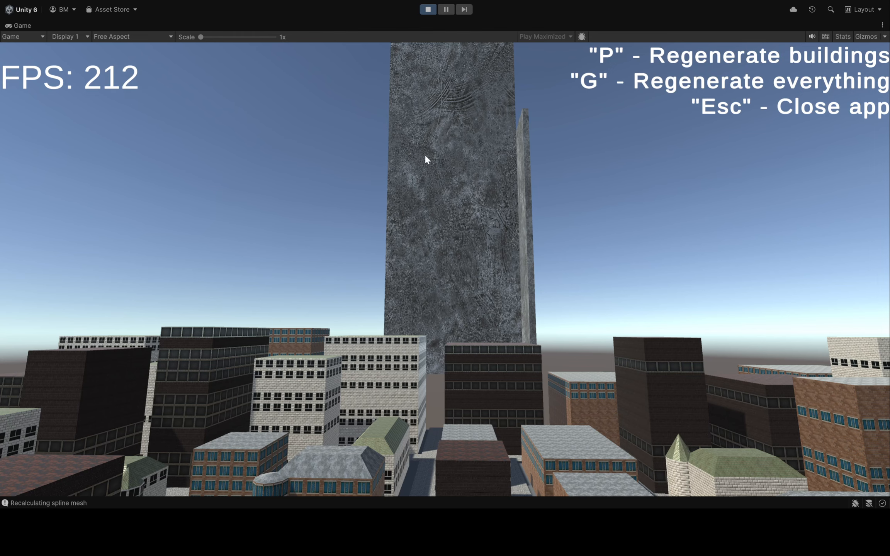
{"action": "left_click", "coordinate": [426, 10]}
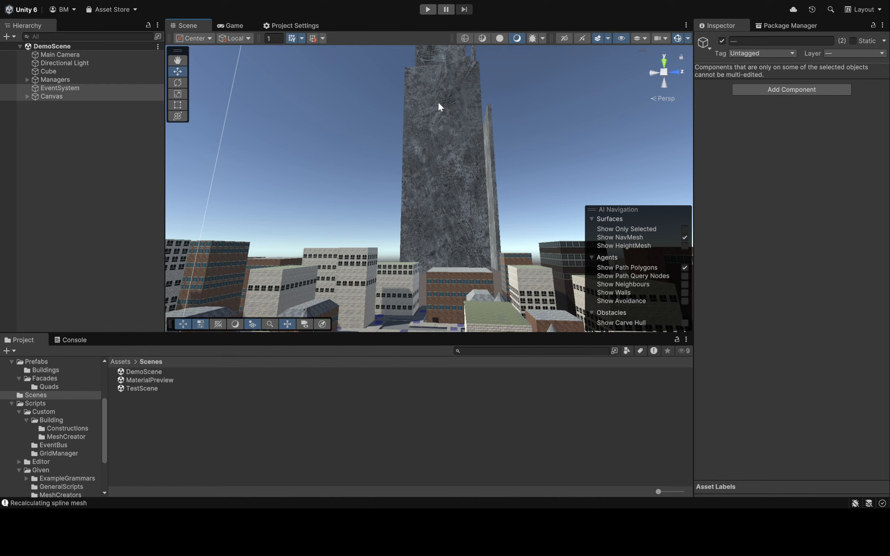
Enable fog in DemoScene's environment lighting settings and check its effect on the citadel in the scene view
{"action": "right_click_drag", "start_coordinate": [444, 165], "coordinate": [486, 178]}
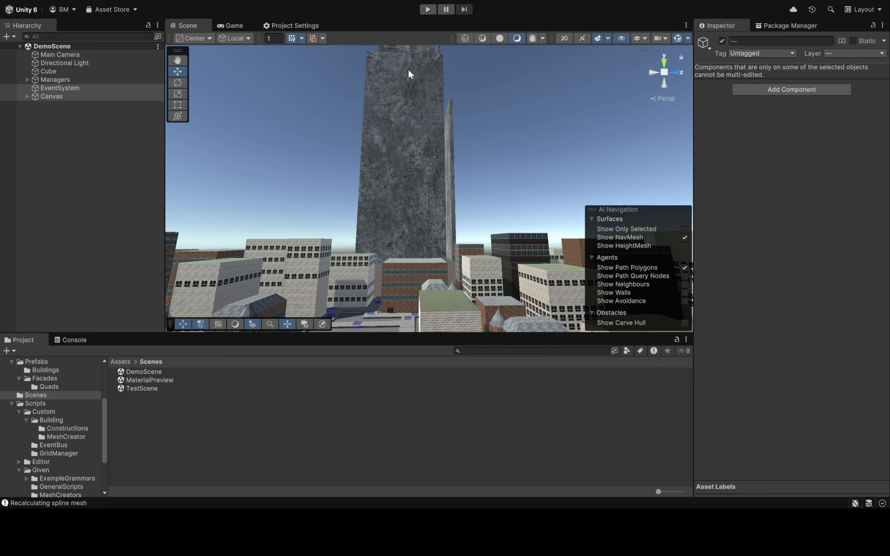
{"action": "left_click", "coordinate": [499, 110]}
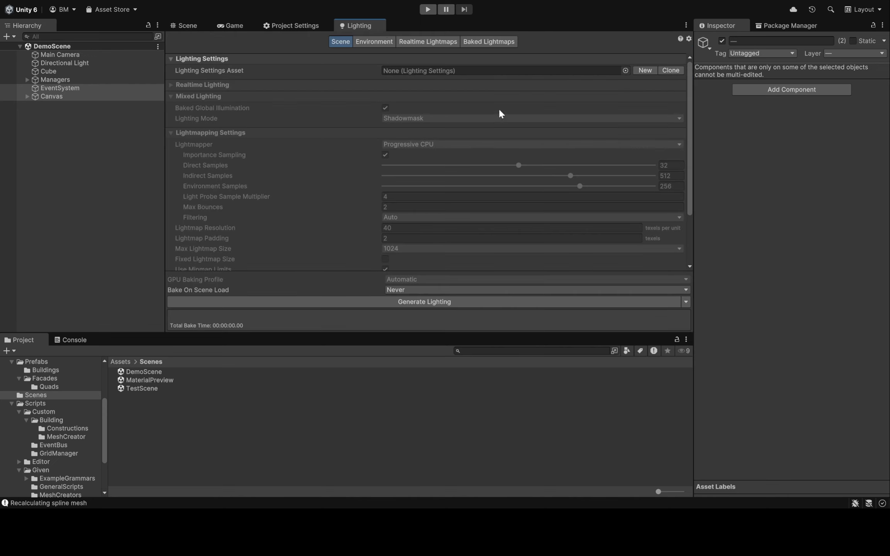
{"action": "left_click", "coordinate": [371, 40]}
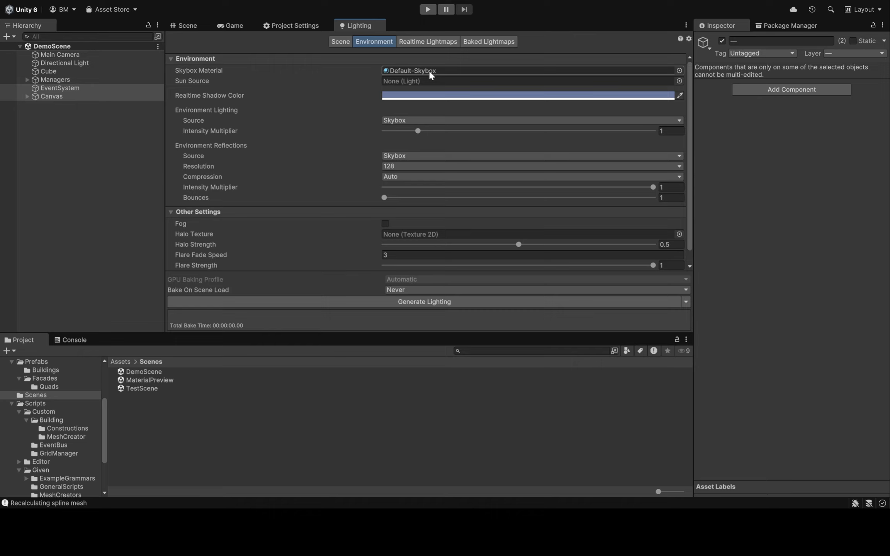
{"action": "scroll", "coordinate": [340, 140], "scroll_direction": "down", "scroll_amount": 1}
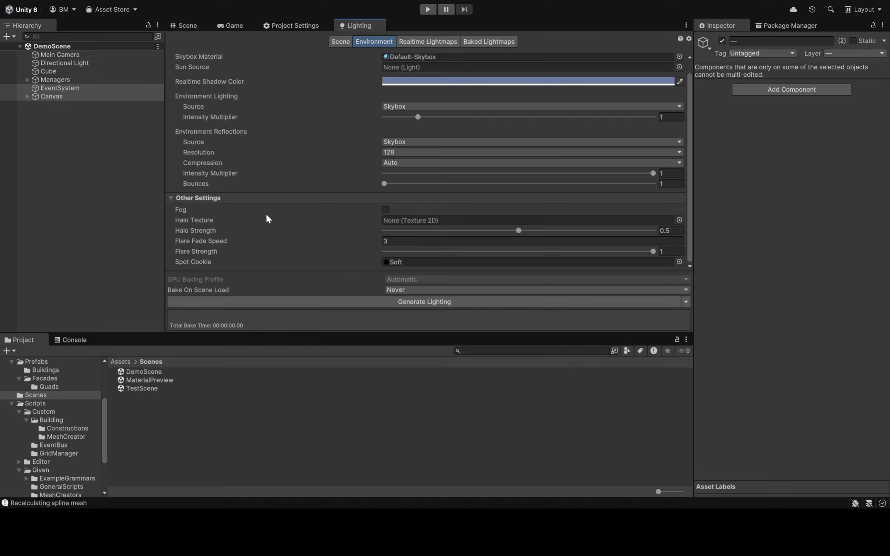
{"action": "left_click", "coordinate": [385, 209]}
{"action": "scroll", "coordinate": [387, 210], "scroll_direction": "down", "scroll_amount": 2}
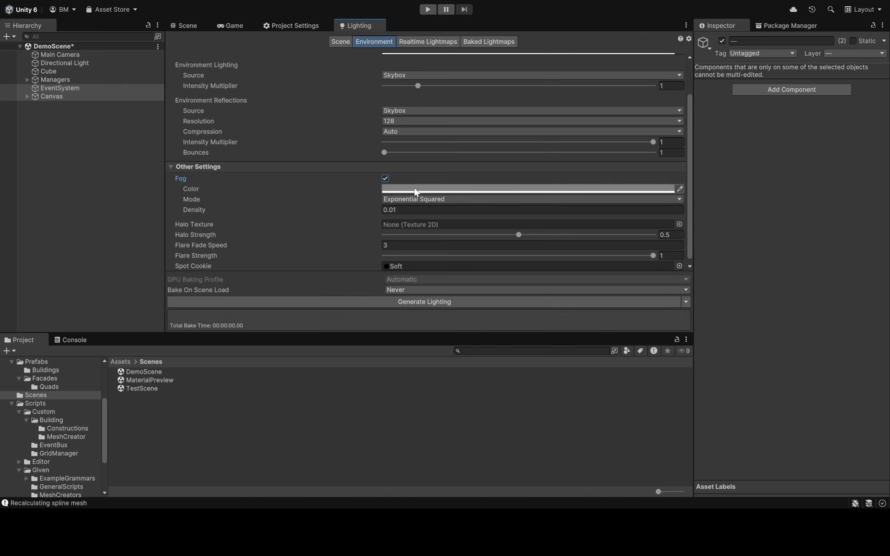
{"action": "left_click", "coordinate": [184, 26]}
{"action": "right_click_drag", "start_coordinate": [475, 216], "coordinate": [417, 258]}
Change the Directional Light's color to a golden yellow and view the tinted city
{"action": "left_click", "coordinate": [86, 63]}
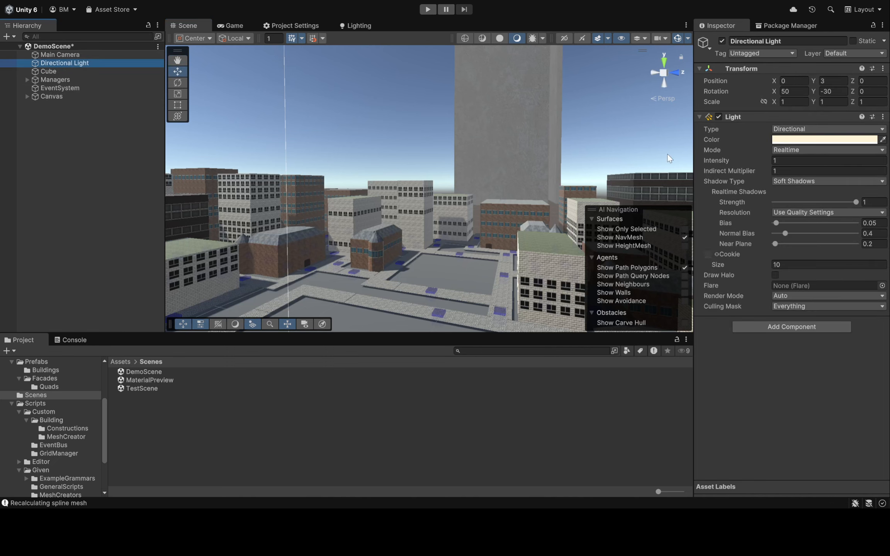
{"action": "left_click_drag", "start_coordinate": [816, 193], "coordinate": [832, 196]}
{"action": "left_click", "coordinate": [875, 133]}
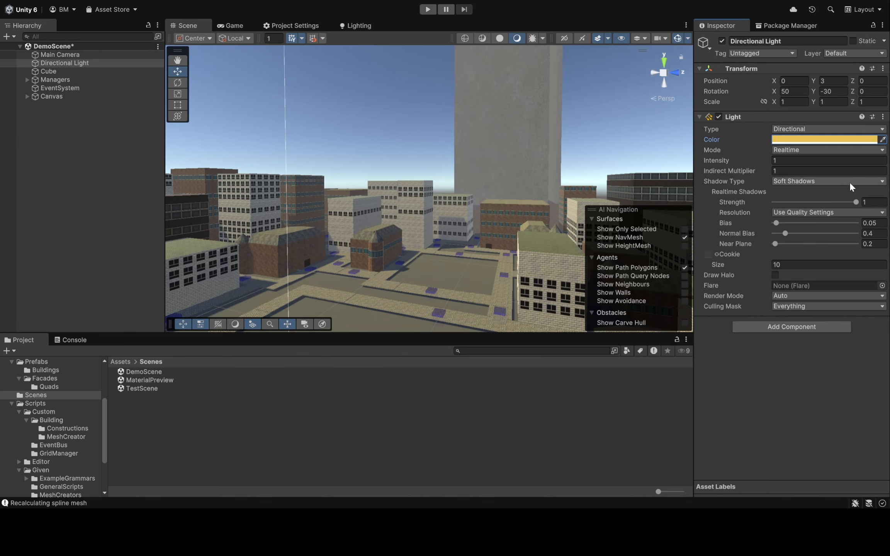
{"action": "right_click_drag", "start_coordinate": [495, 175], "coordinate": [243, 343]}
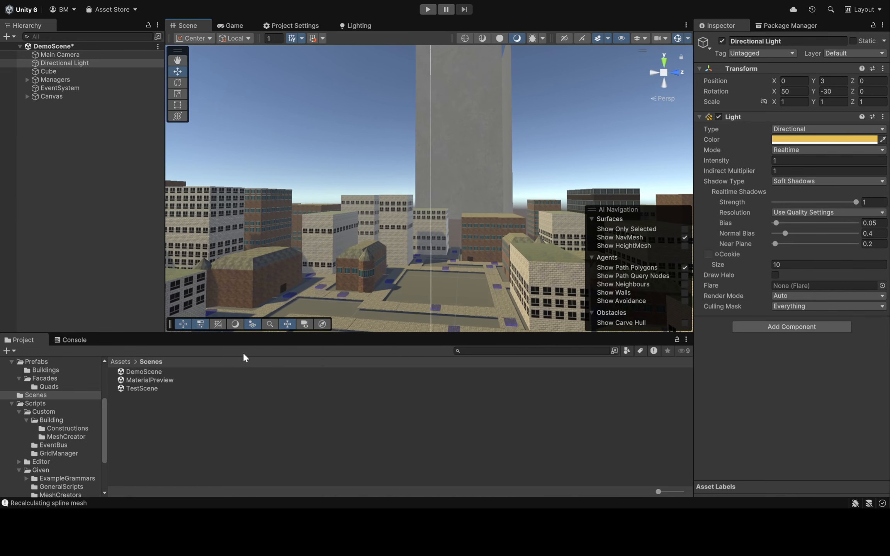
Open TestScene and look around its foggy, overcast skyline and citadel
{"action": "left_click", "coordinate": [173, 387]}
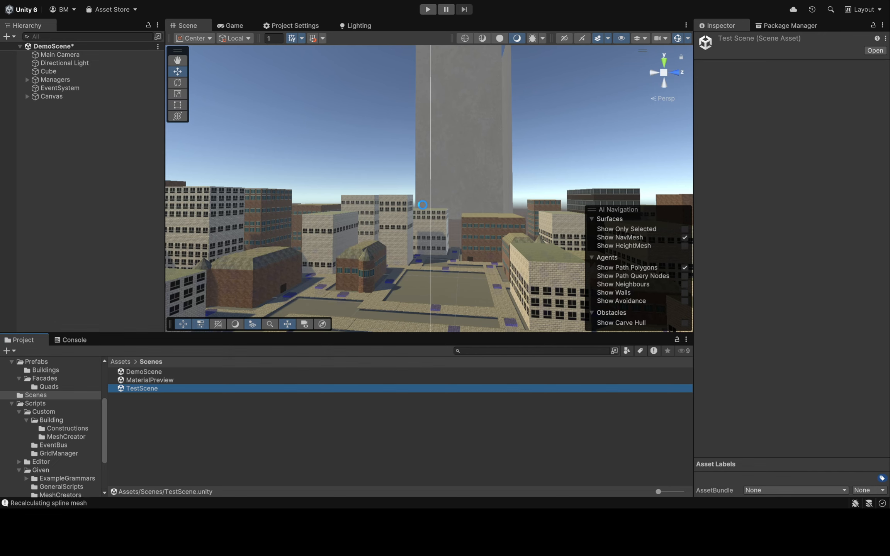
{"action": "right_click_drag", "start_coordinate": [442, 185], "coordinate": [636, 100]}
{"action": "right_click_drag", "start_coordinate": [708, 87], "coordinate": [399, 134]}
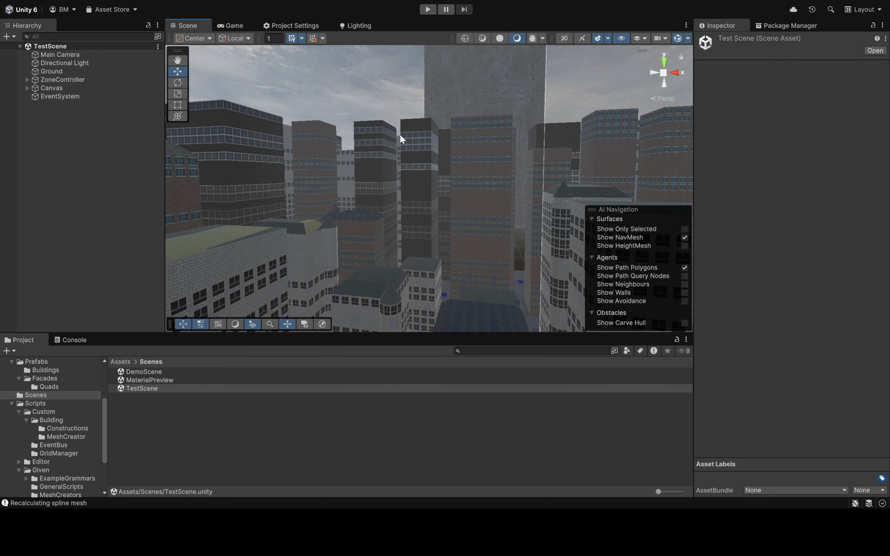